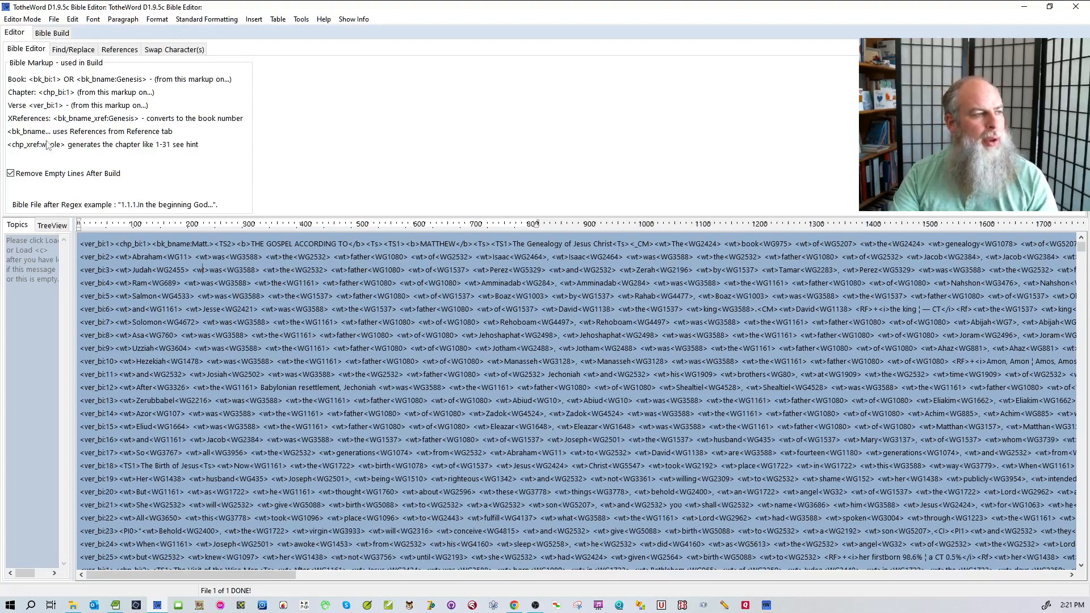
- Switch to the Regex Editor mode and open the regex rules file Text-Critical English NT.ttwregex
left_click(19, 23)
left_click(23, 55)
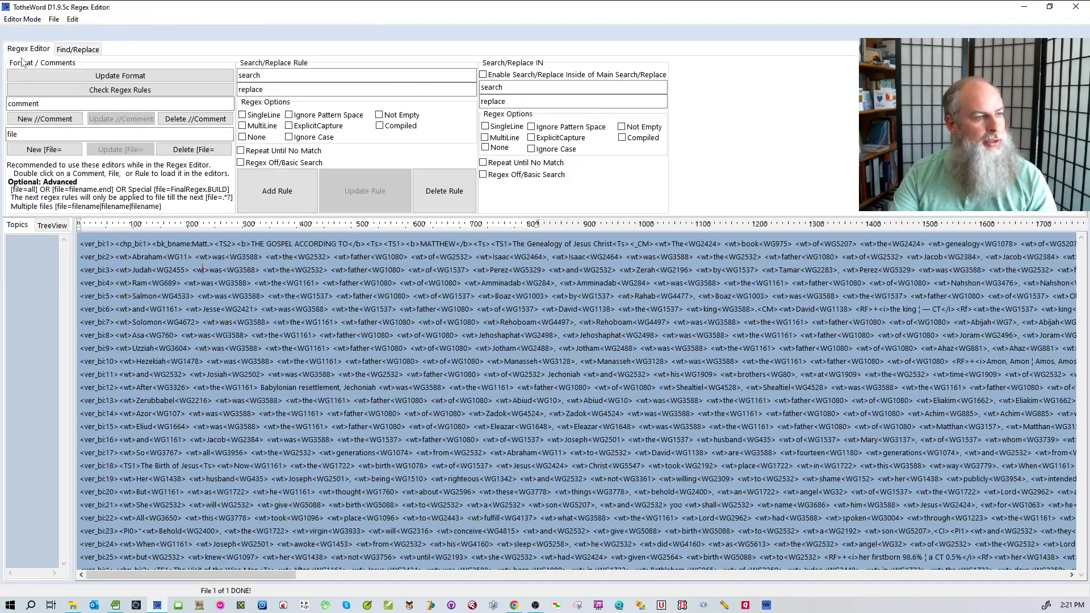
left_click(54, 19)
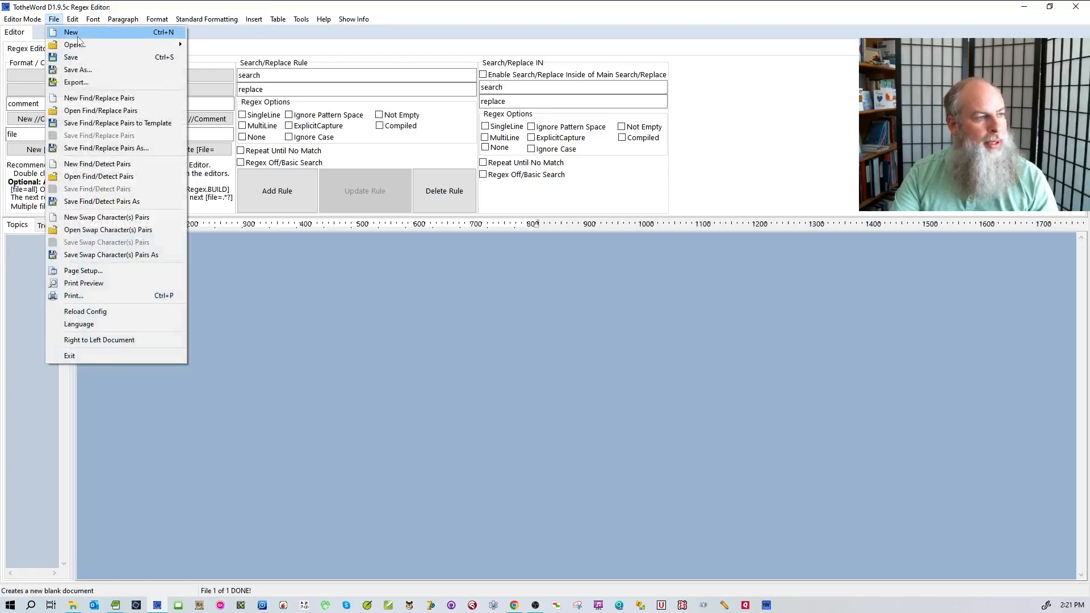
mouse_move(76, 44)
mouse_move(230, 69)
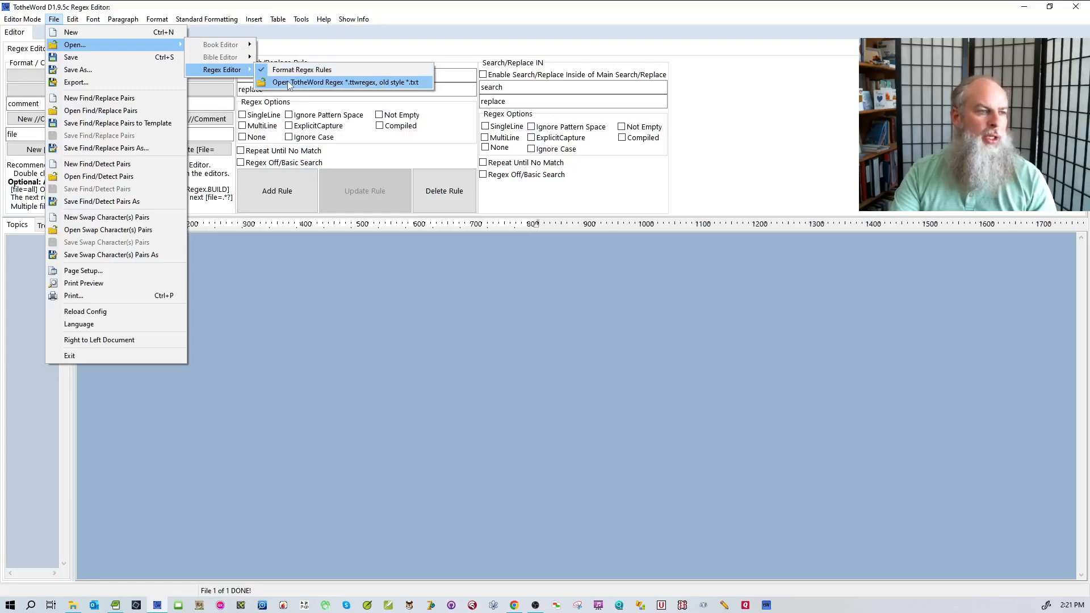
left_click(288, 82)
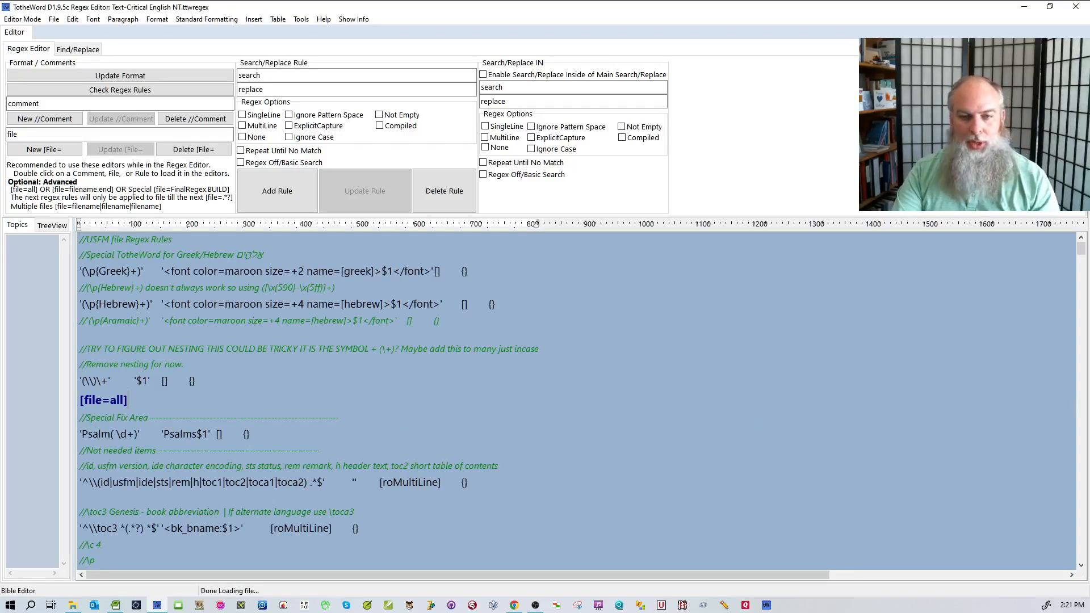
left_click(810, 412)
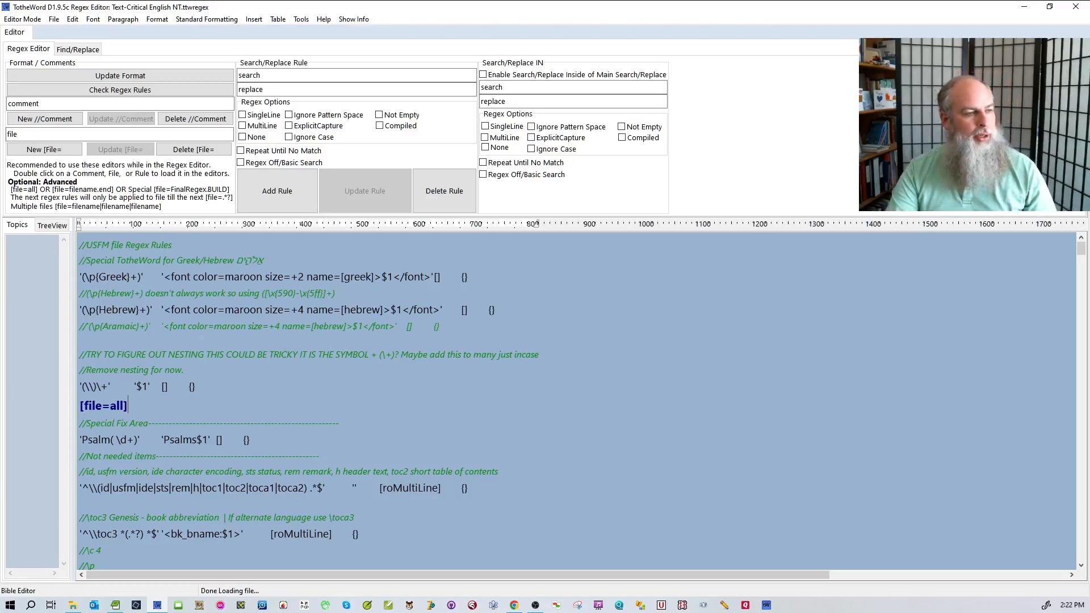
- Load the comment "USFM file Regex Rules" and the Greek font rule into their editing fields to examine them
double_click(156, 246)
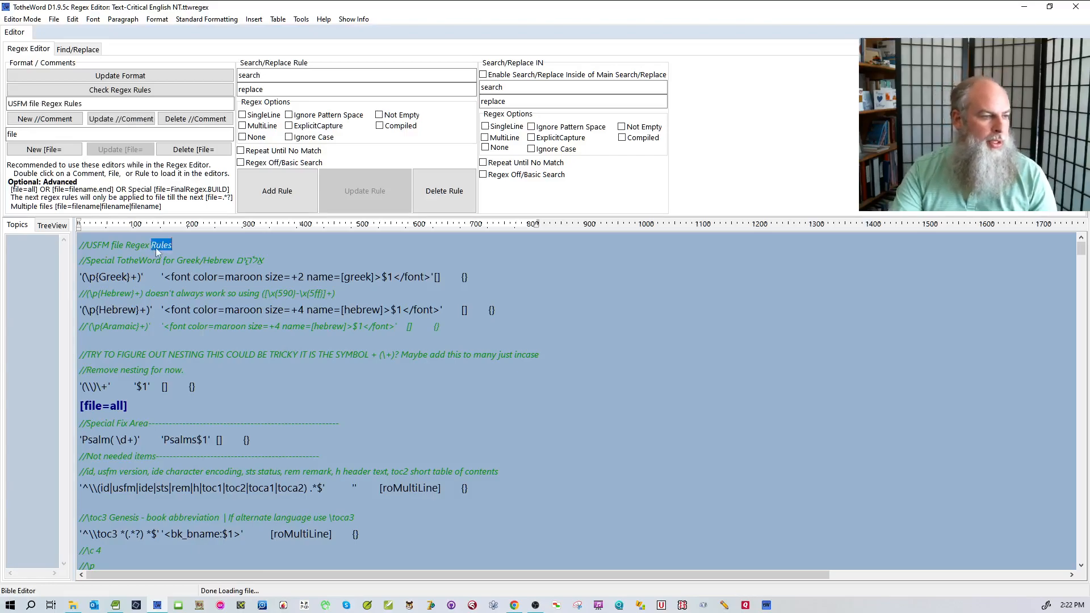
left_click(126, 245)
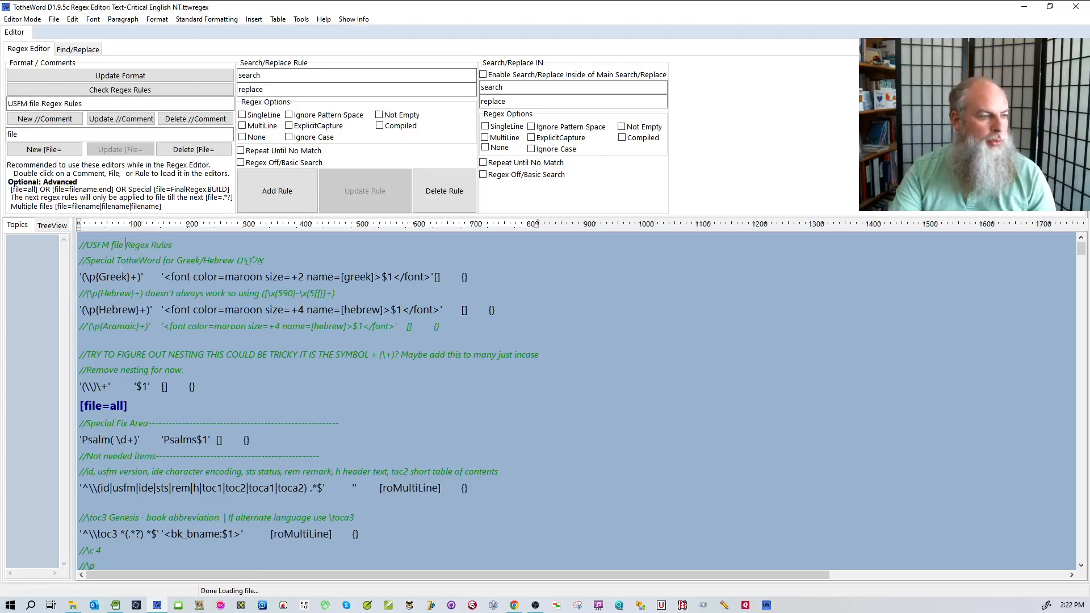
double_click(121, 276)
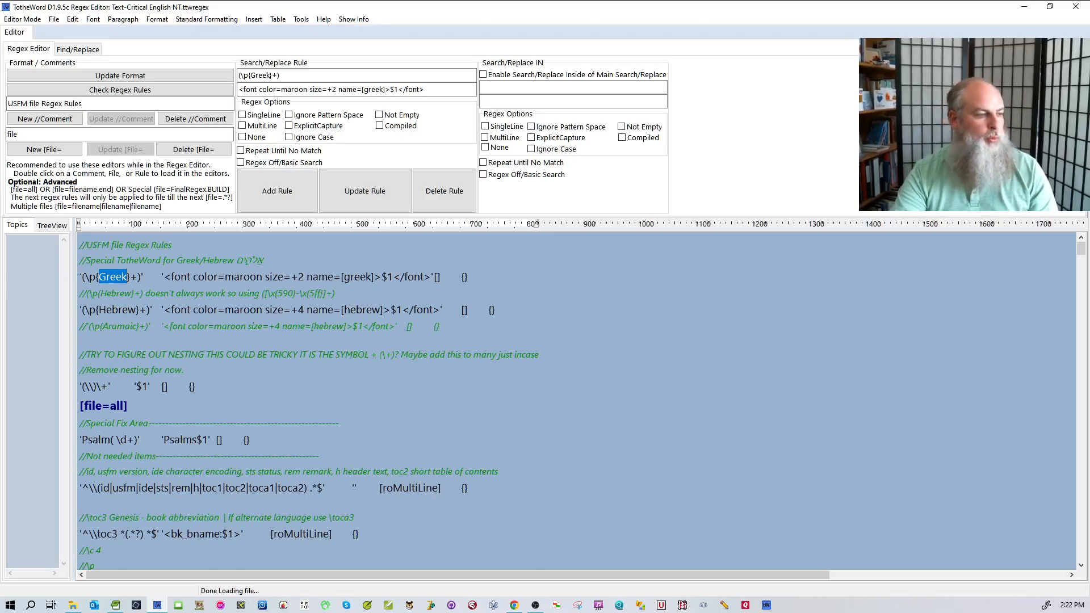
- Insert a new regex rule below the Greek rule with search text TEST and replacement TESTING
left_click(81, 276)
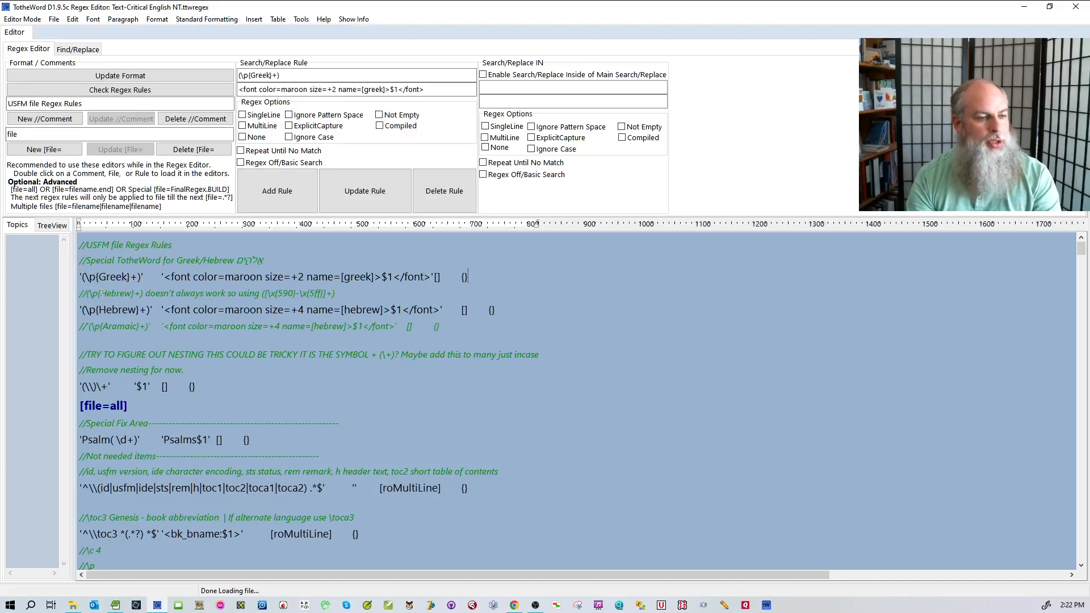
key("Return")
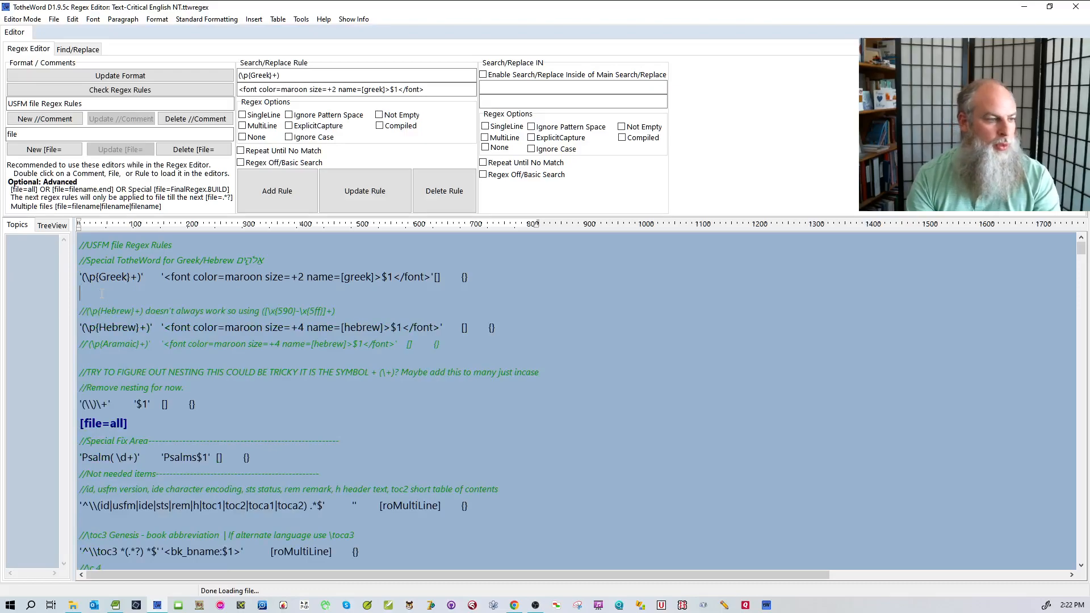
key("ctrl+r")
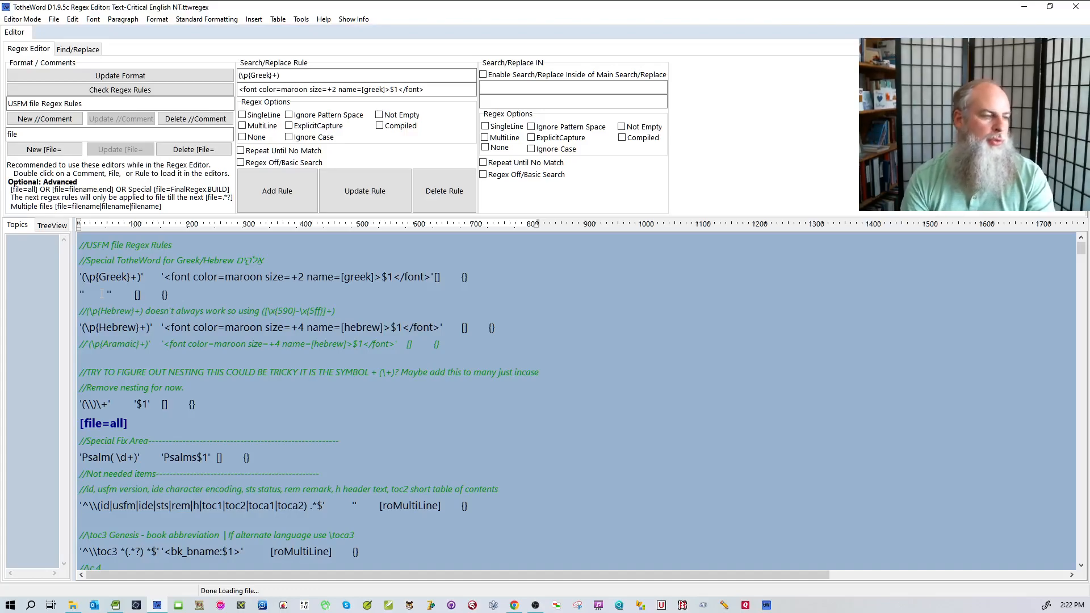
type("TEST")
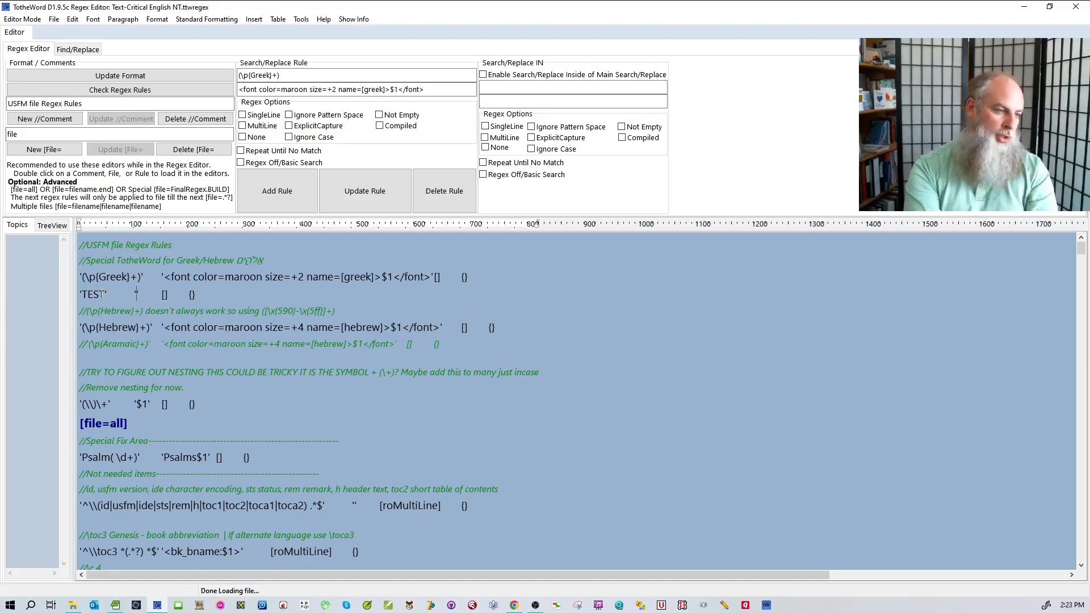
type("TESTING")
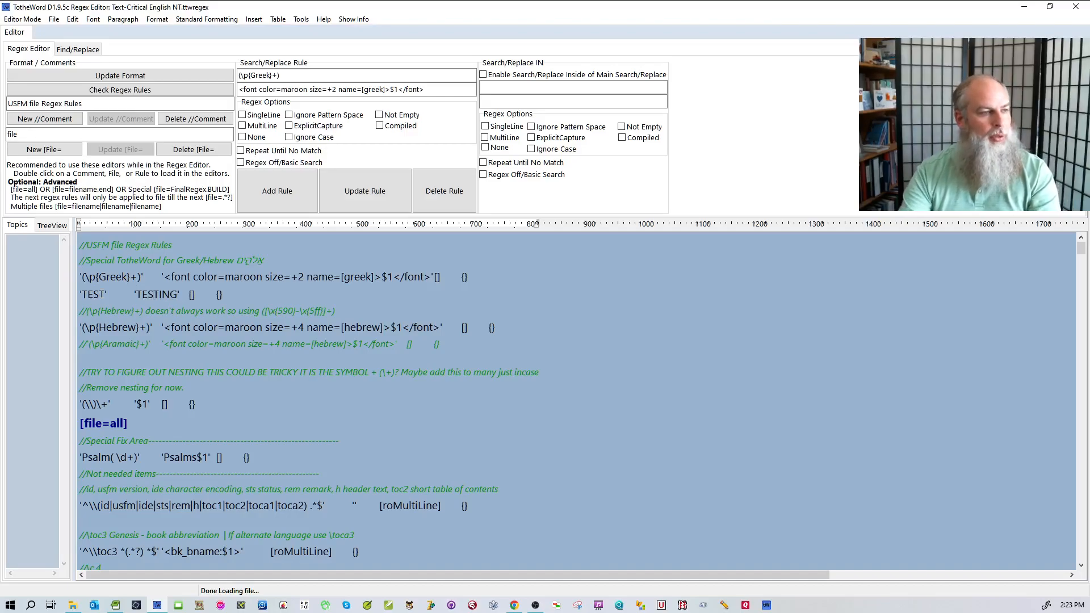
- Load the TEST rule for editing and enter TET as its search text and TEST as its replacement
double_click(93, 294)
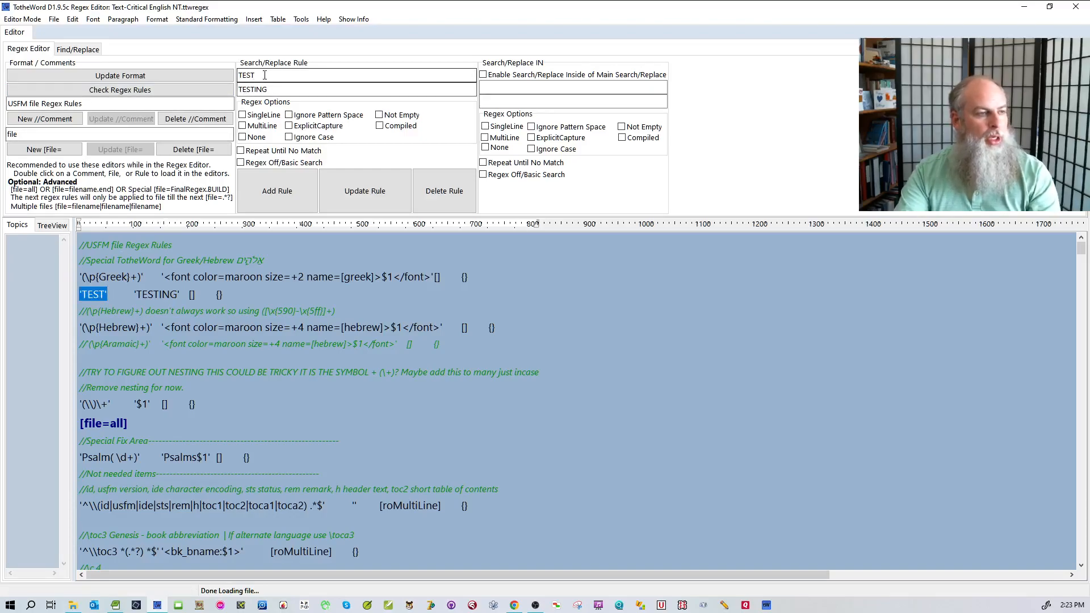
type("S")
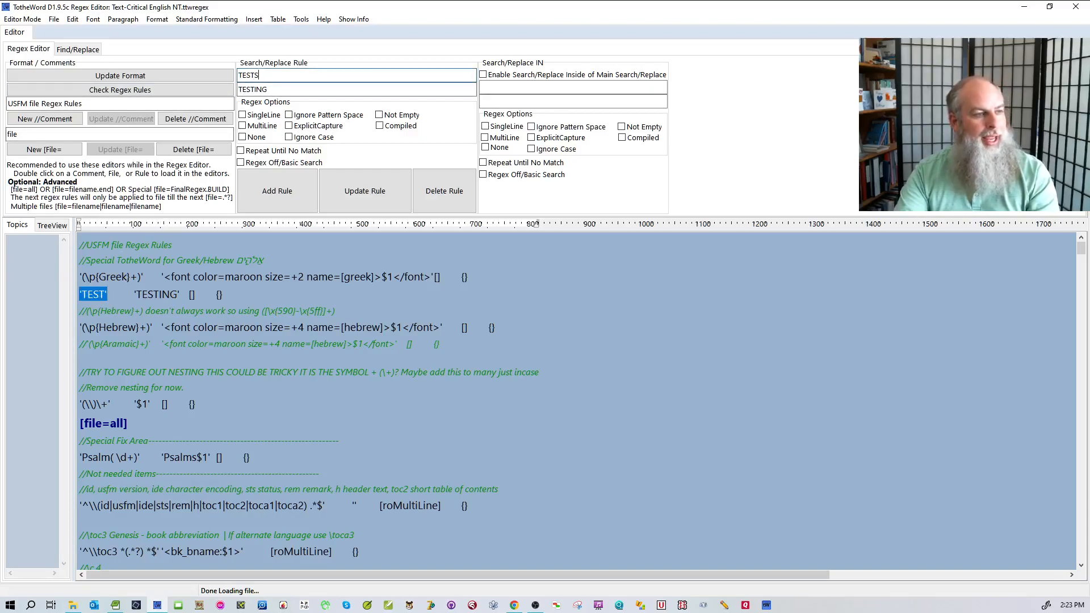
left_click(272, 89)
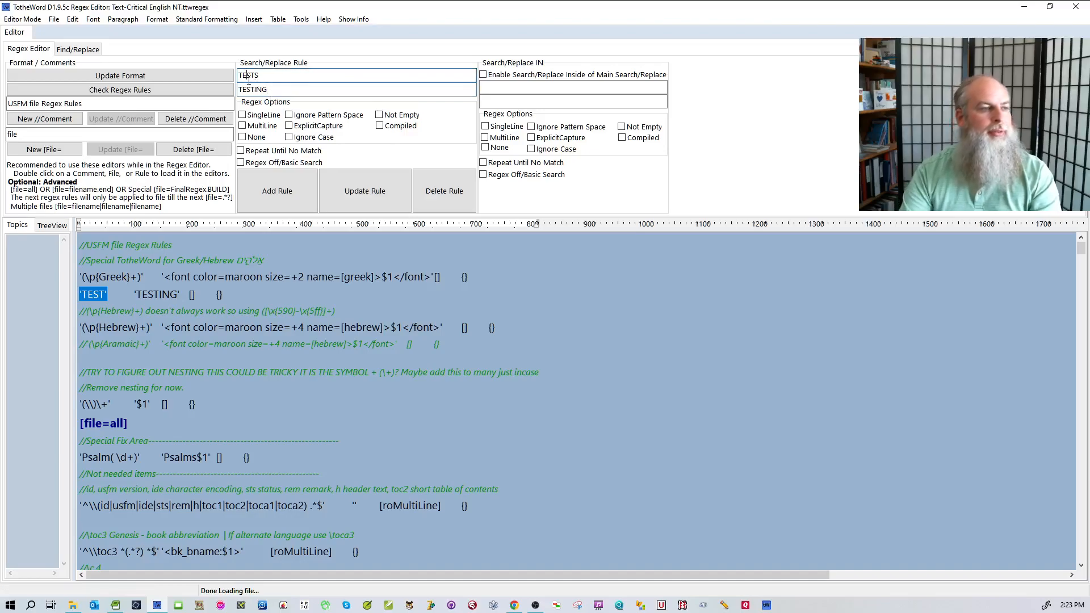
key("BackSpace")
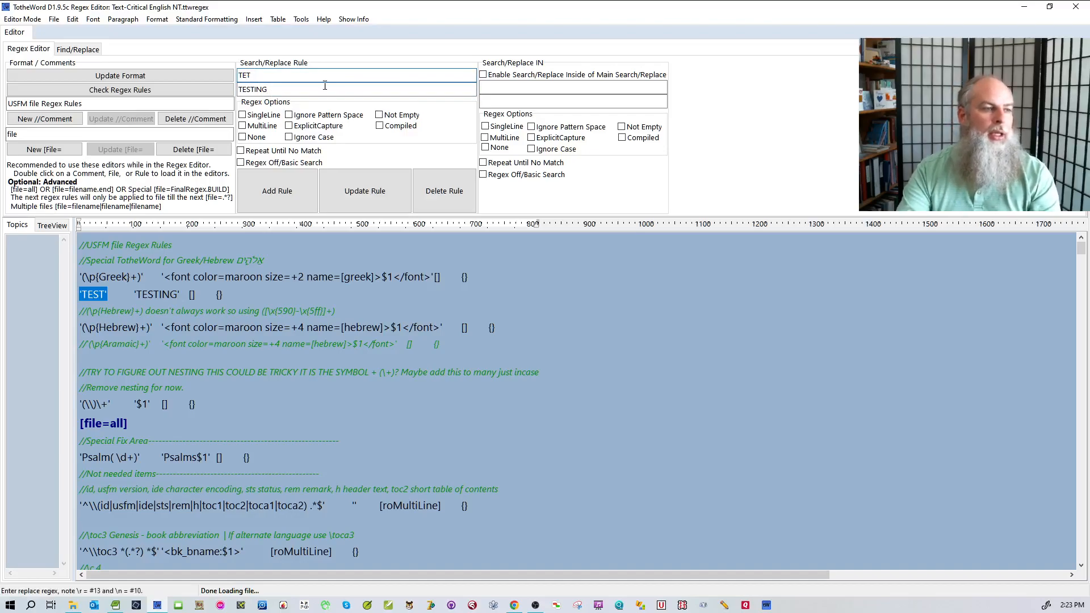
key("Tab")
type("Te")
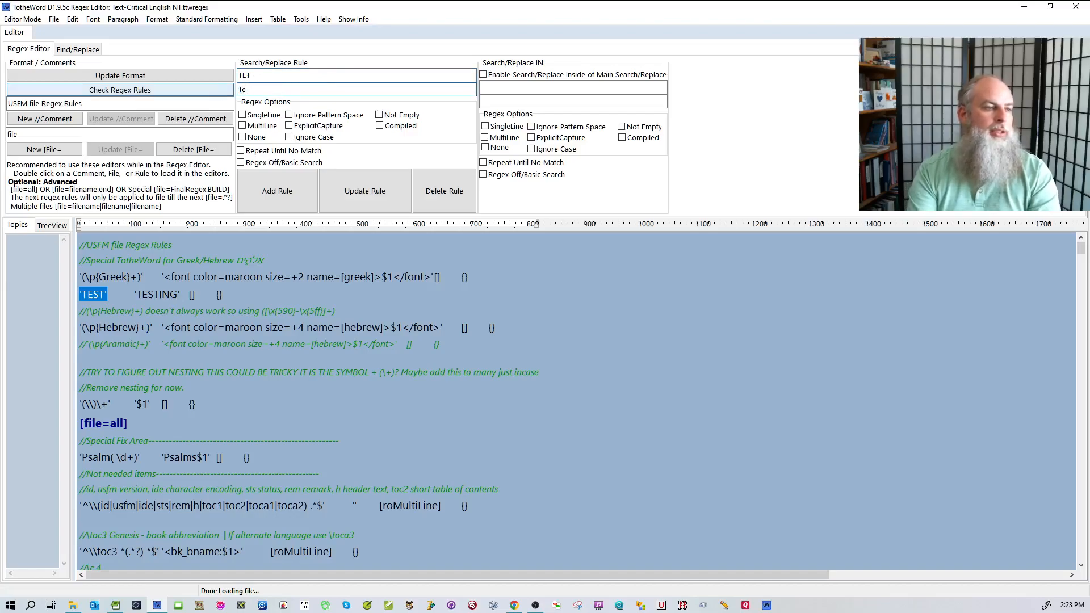
key("BackSpace")
type("EST")
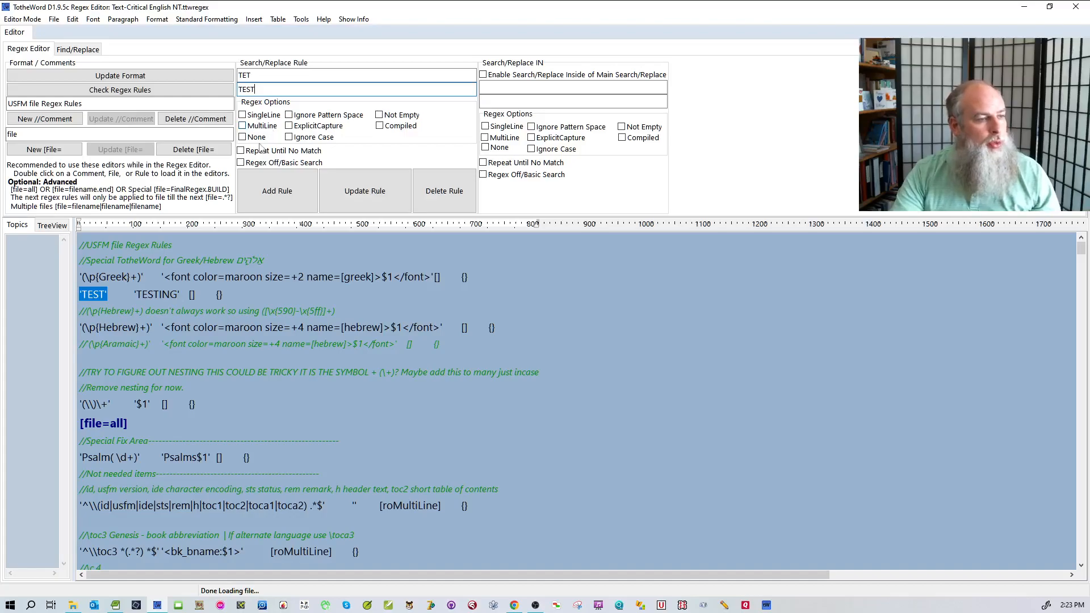
left_click(301, 129)
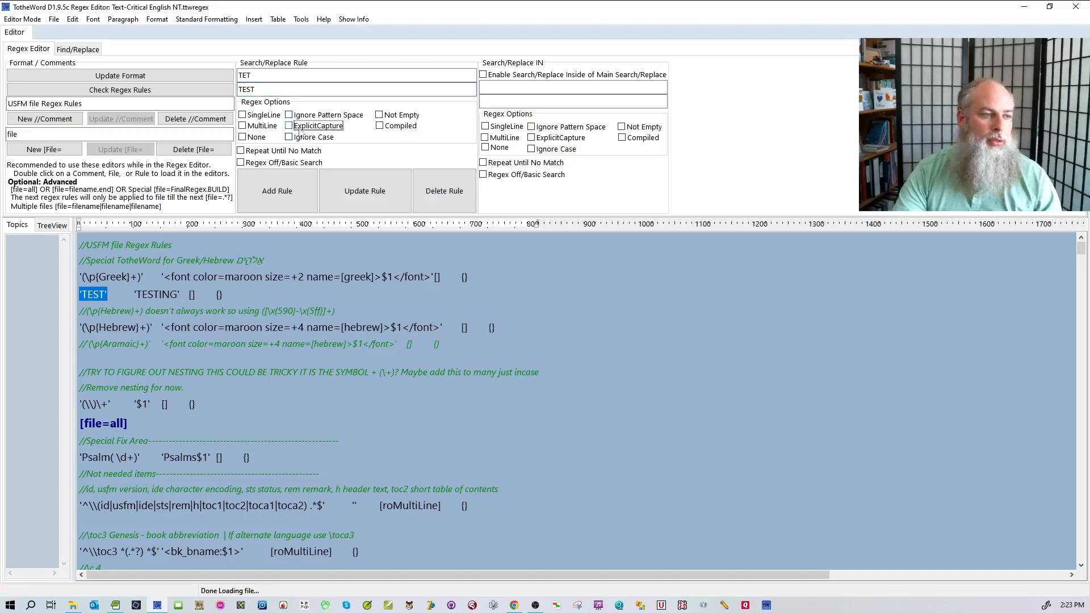
- Open the Regex Help, look through its regular expression syntax index, and close it
left_click(327, 21)
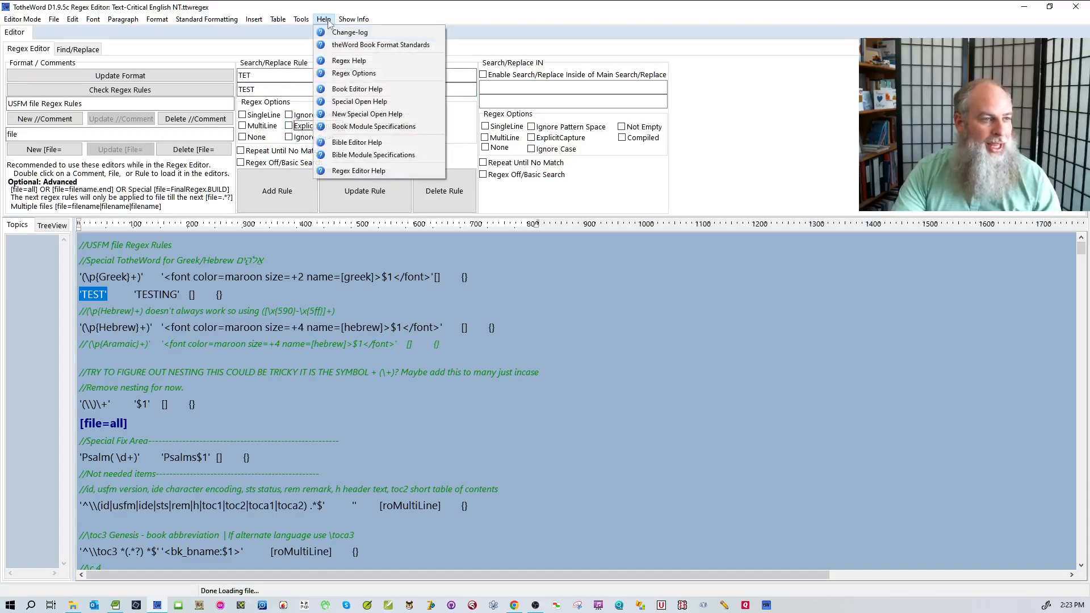
left_click(342, 61)
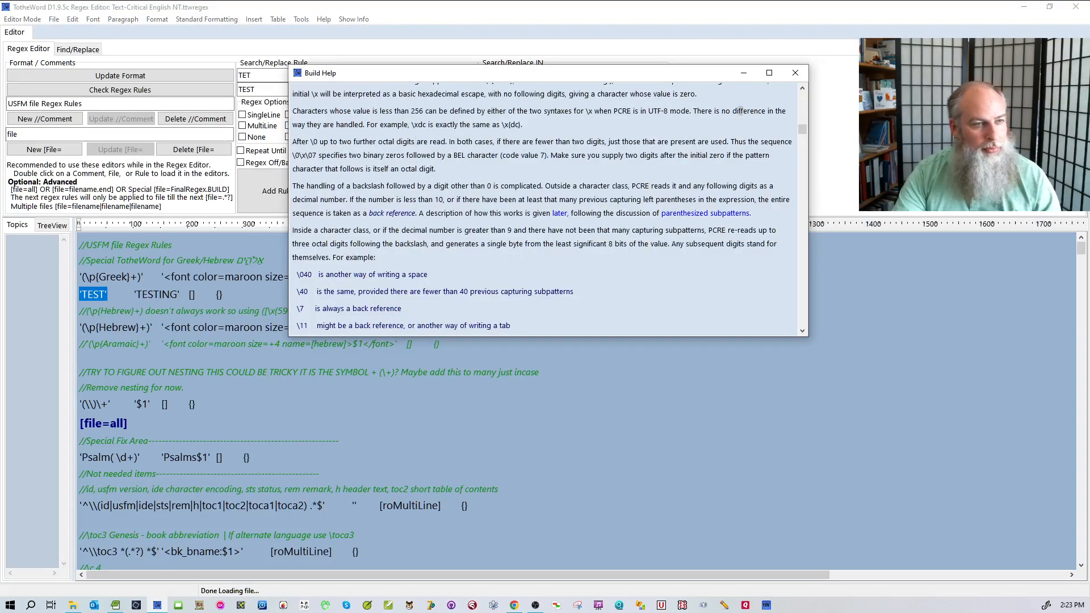
left_click_drag(801, 130, 801, 96)
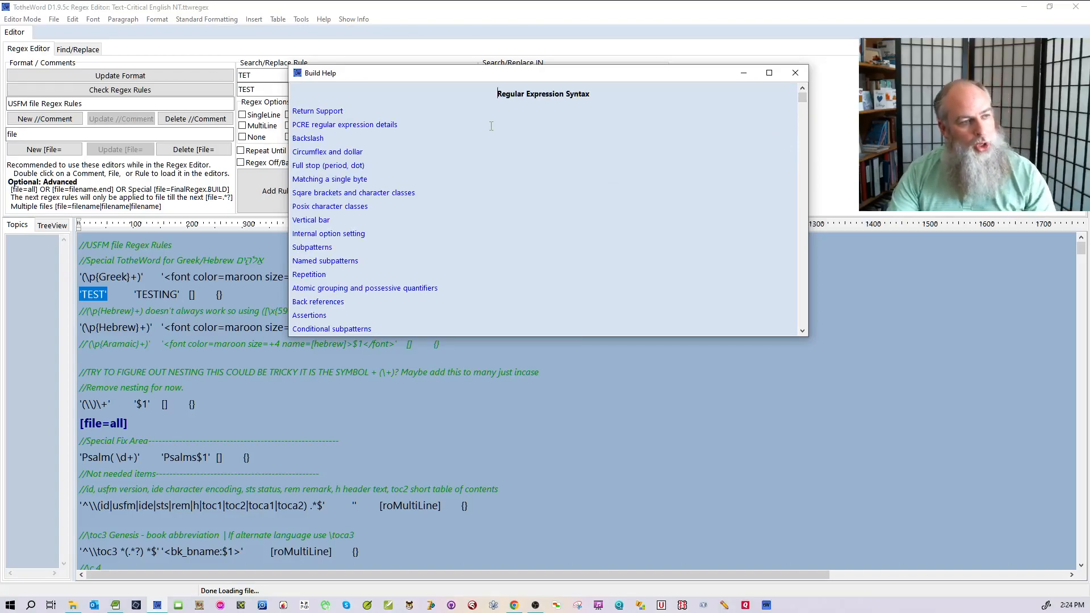
scroll(500, 131, "down", 5)
scroll(517, 142, "up", 4)
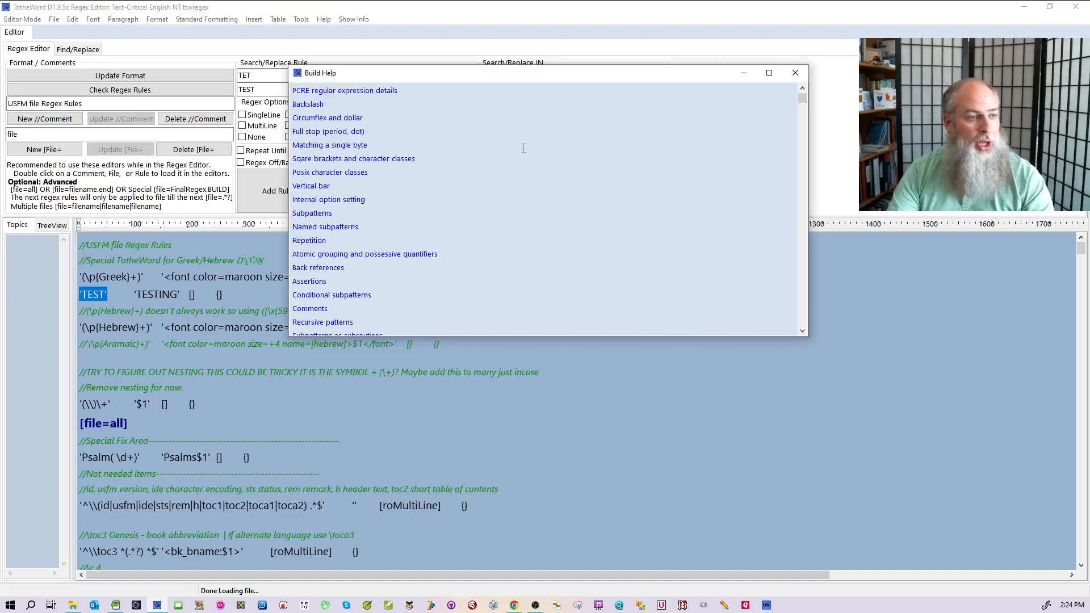
scroll(524, 146, "up", 1)
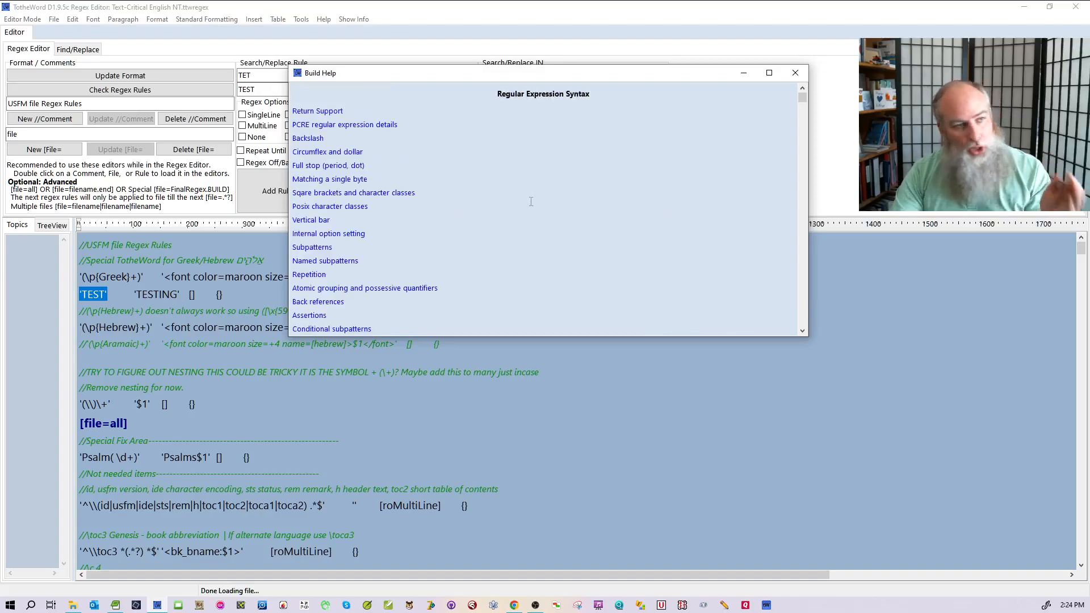
left_click(795, 73)
- Read the roExplicitCapture description in the Regex Options help, and close the help
left_click(323, 19)
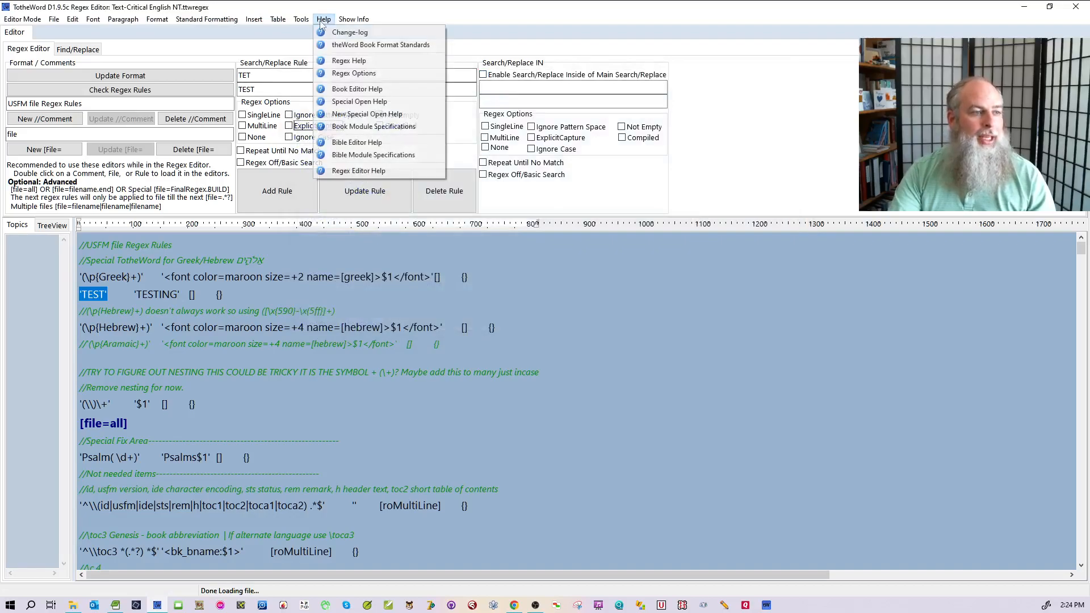
left_click(335, 74)
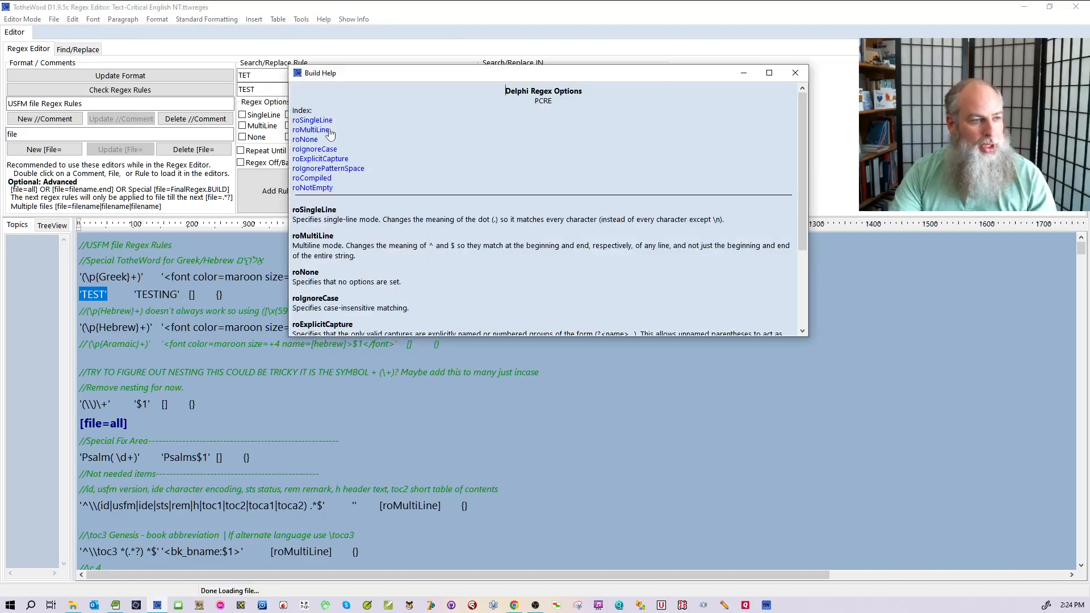
left_click(327, 159)
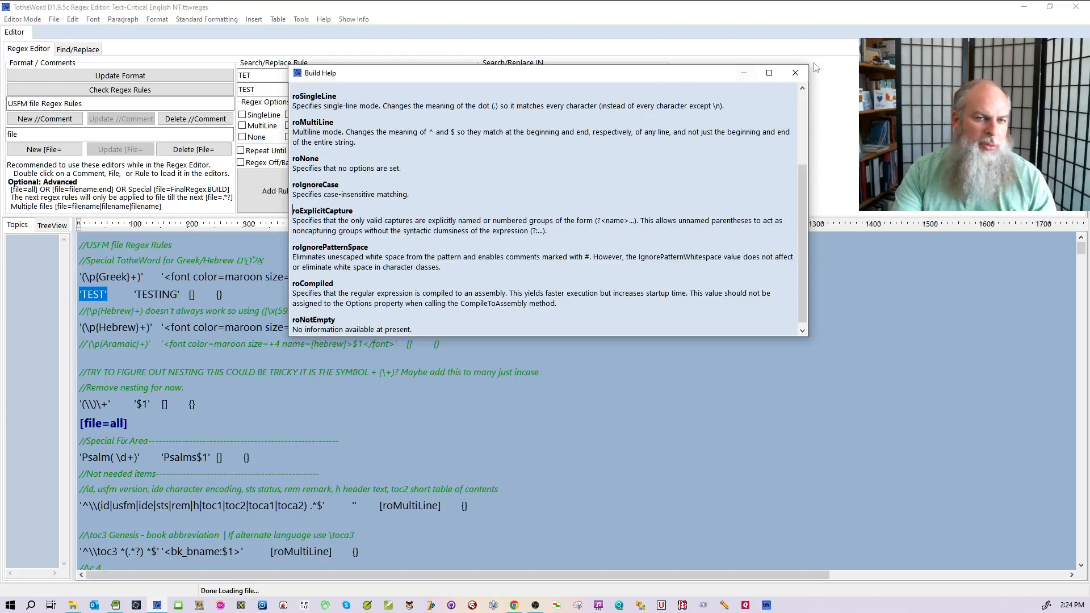
left_click(795, 72)
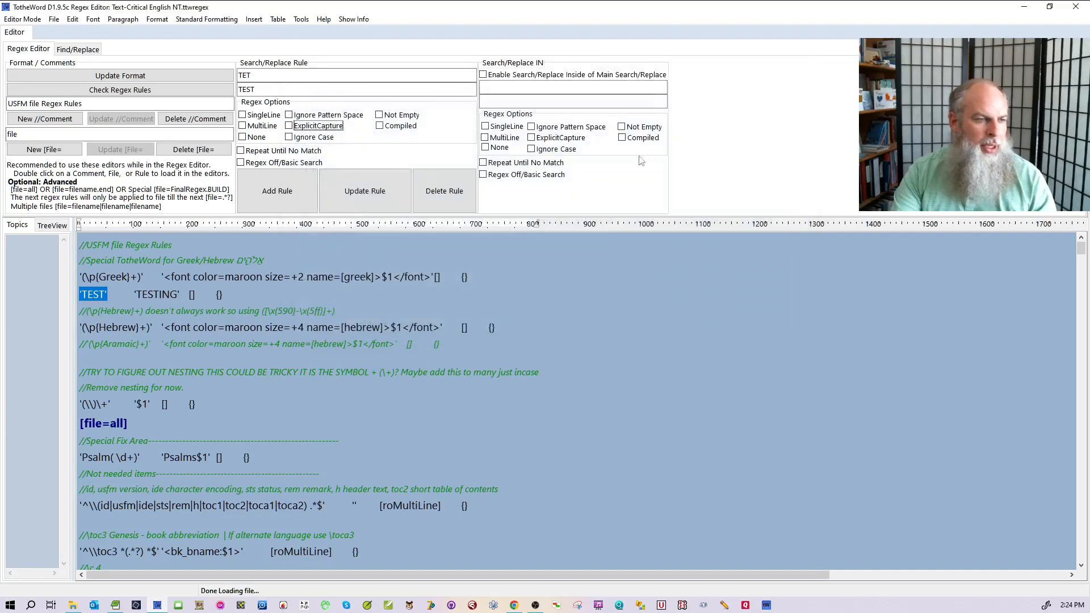
- Enable Ignore Case for the TET rule and update the rule in the document with the edited values
left_click(318, 138)
left_click(301, 138)
left_click(302, 138)
left_click(283, 74)
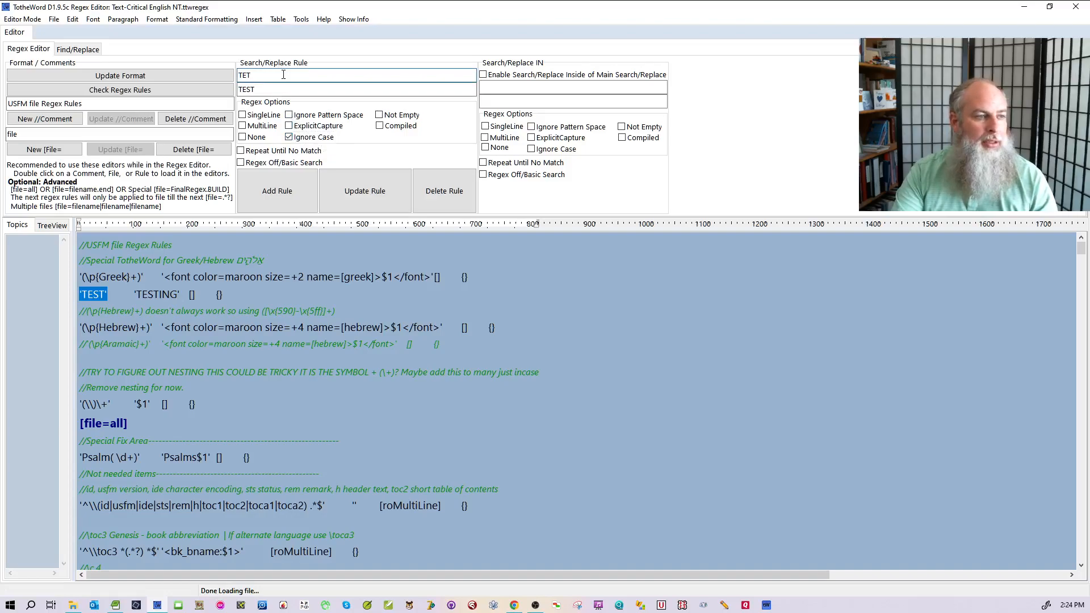
type("tet")
key("BackSpace")
key("BackSpace")
key("BackSpace")
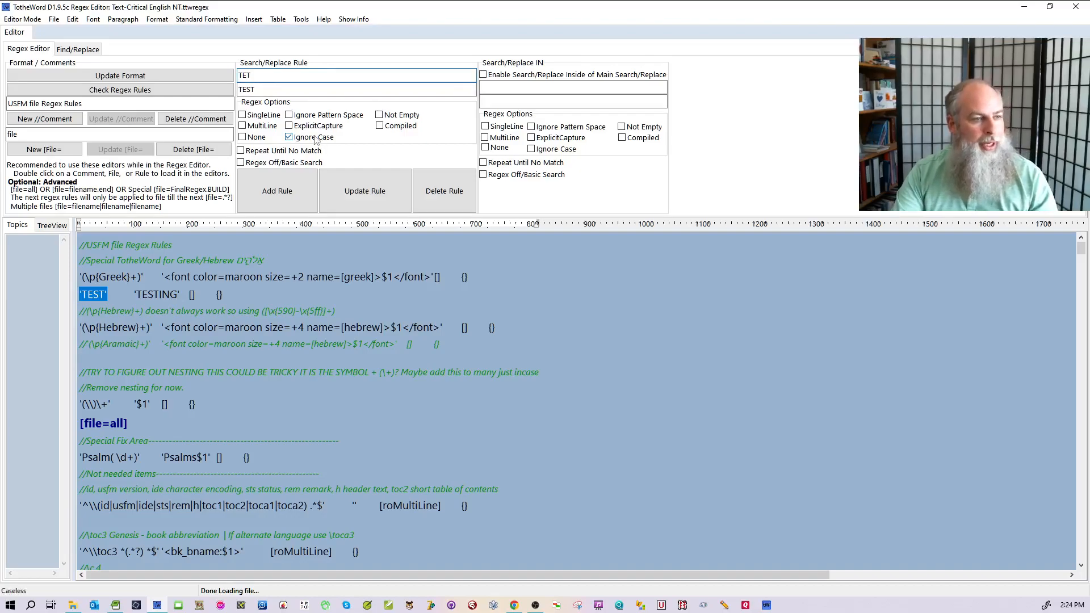
left_click(340, 188)
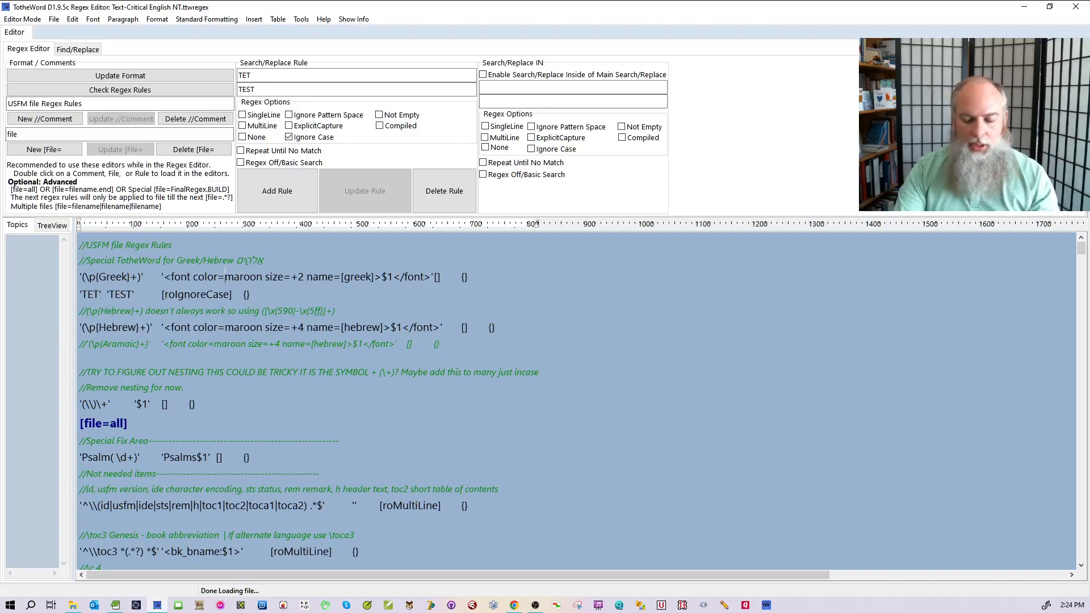
- Insert the comment "//I need to fix the word tet and make it TEST" above the TET rule
key("Return")
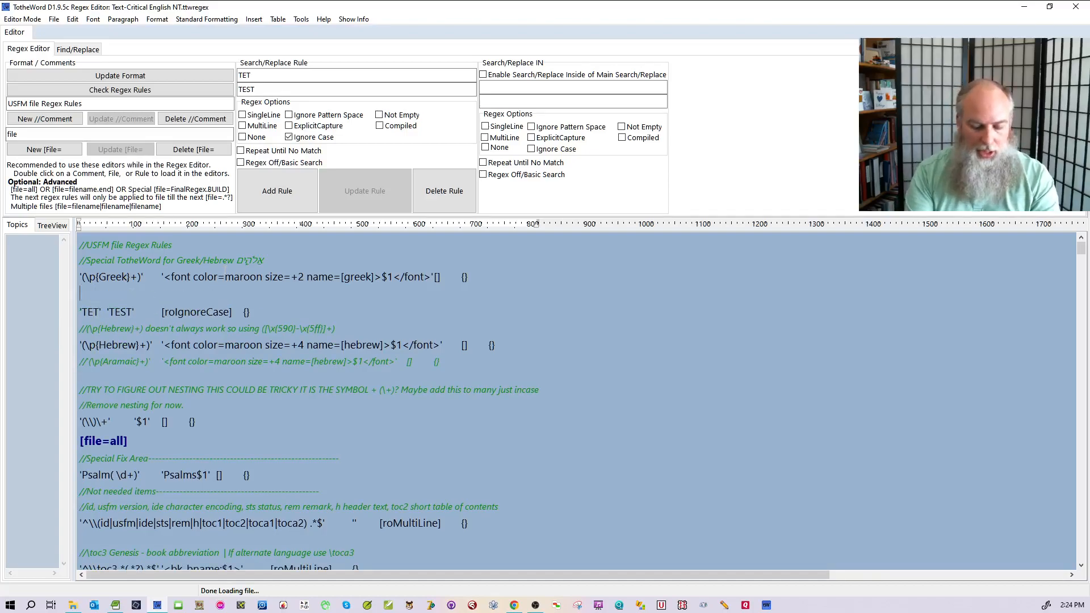
type("//")
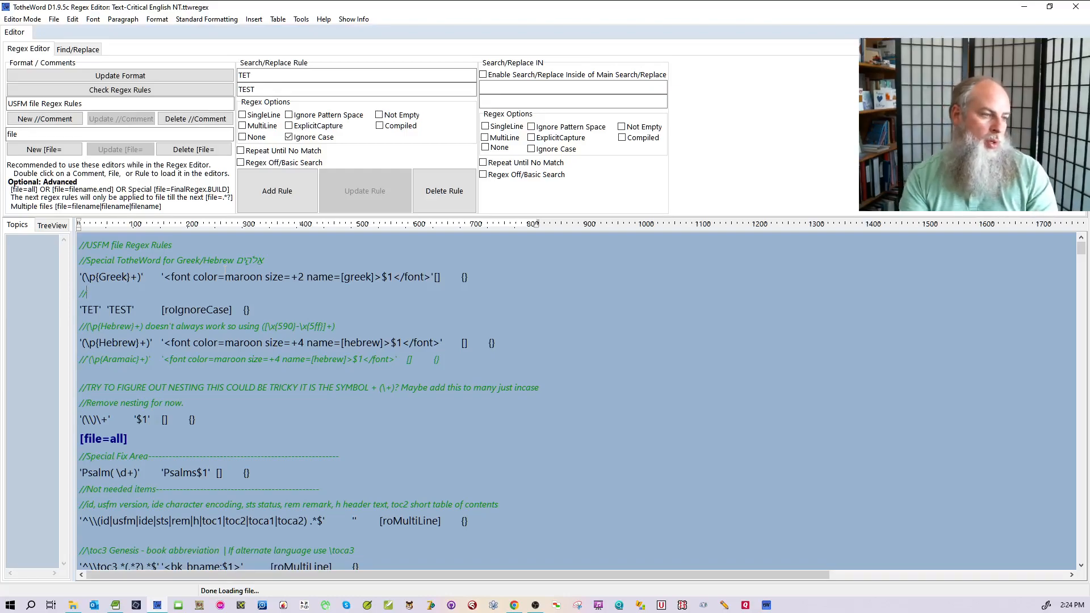
type("I need to fix the word tet and make it Te")
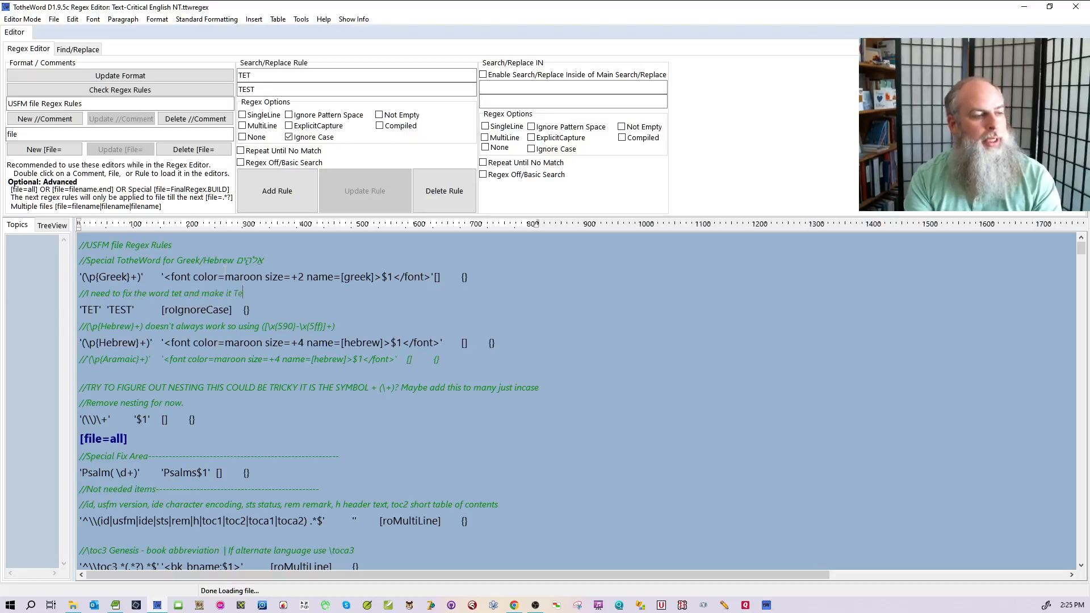
type("ST")
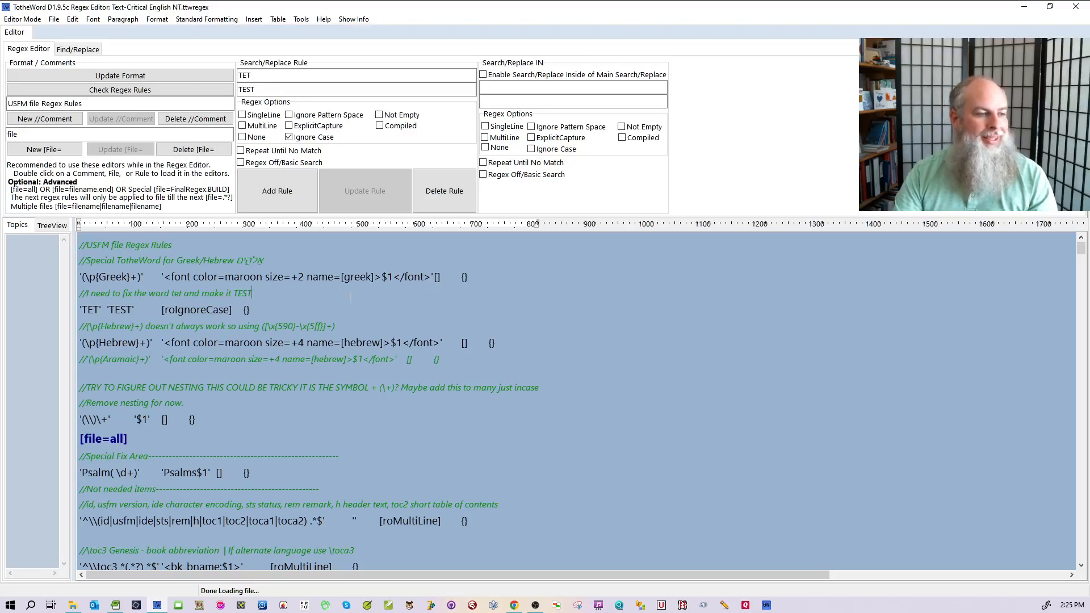
- Add a second rule line below the TET rule with 'TET' as search text and 'TEST' as replacement, leaving its options empty
double_click(226, 310)
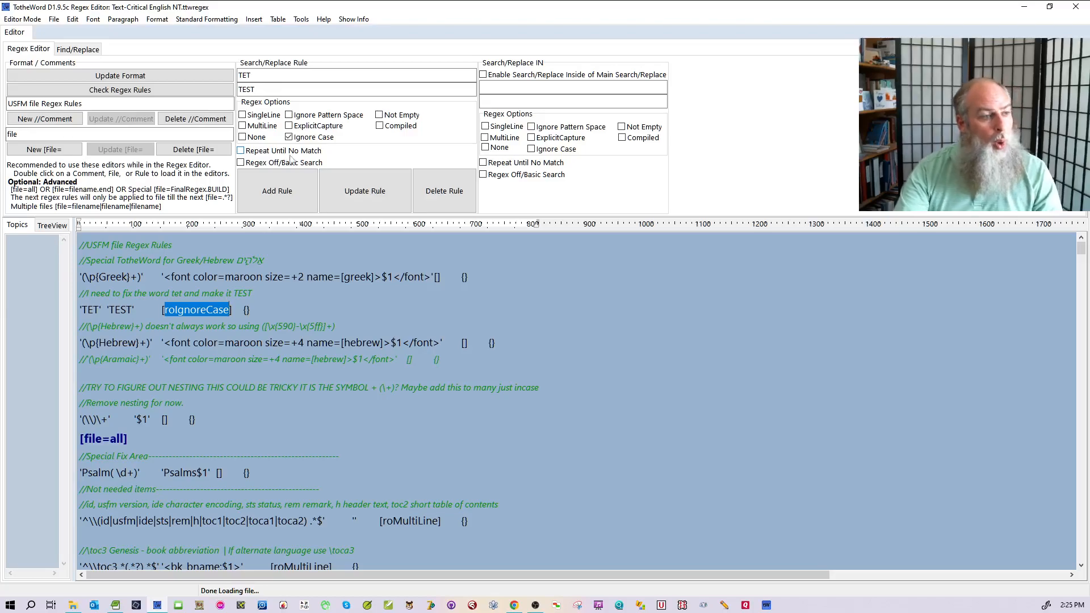
left_click(267, 313)
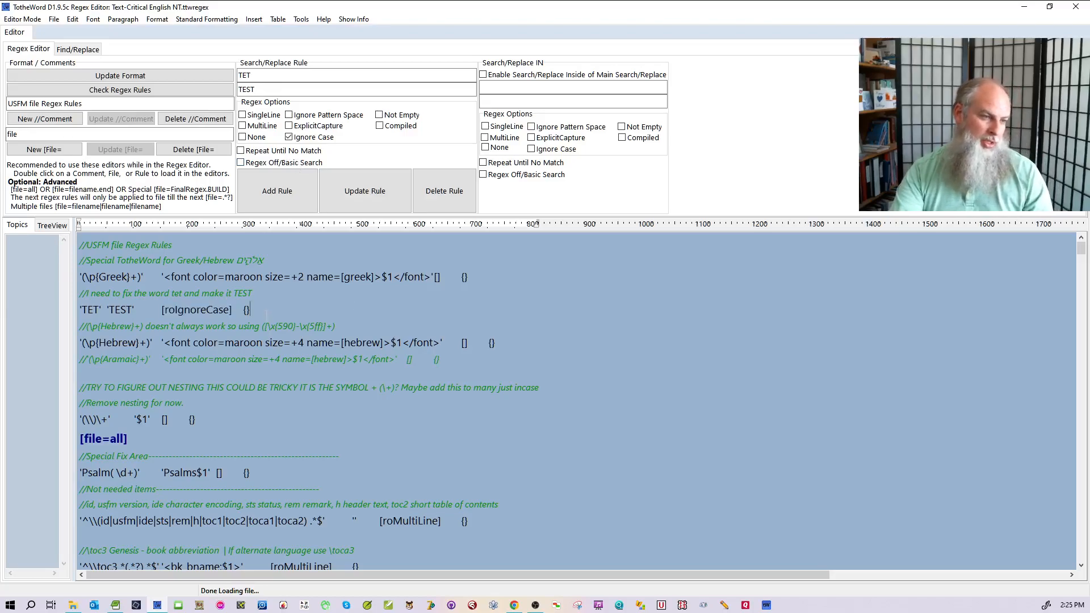
key("Return")
type("'")
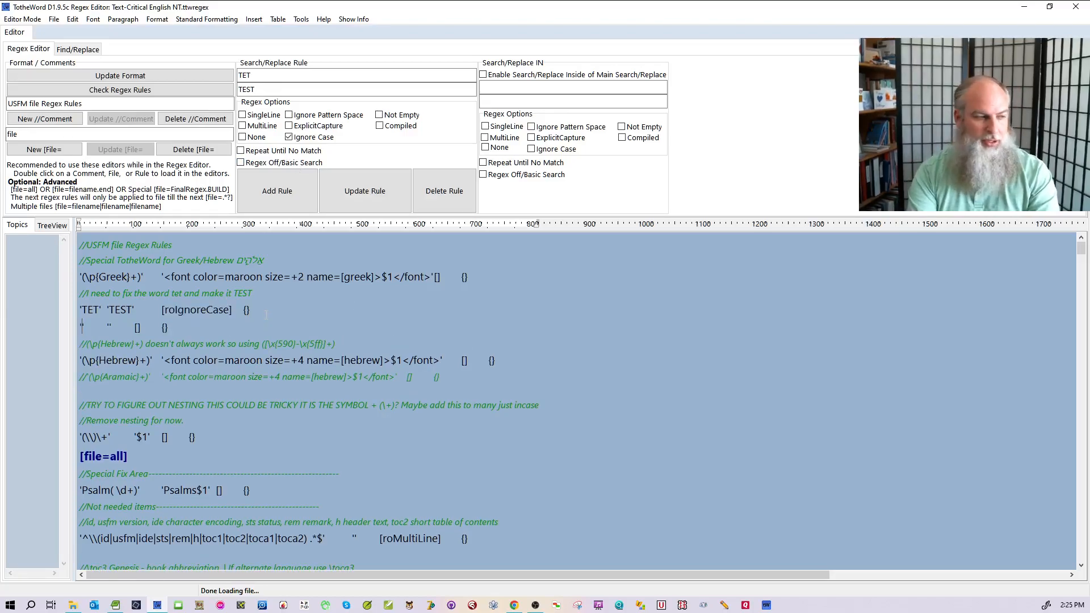
type("TET'  '")
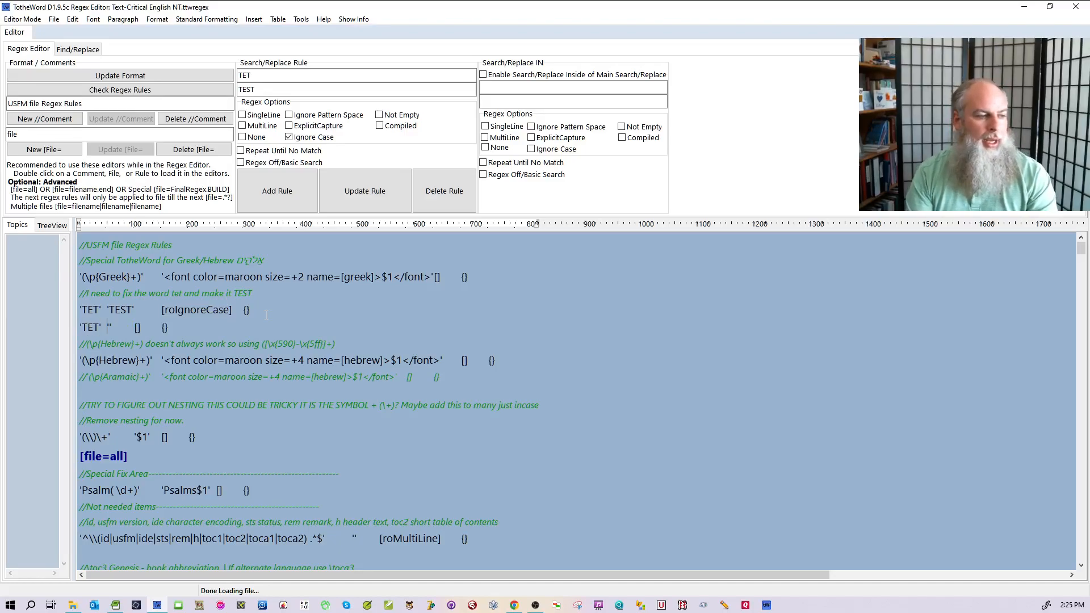
type("TEST")
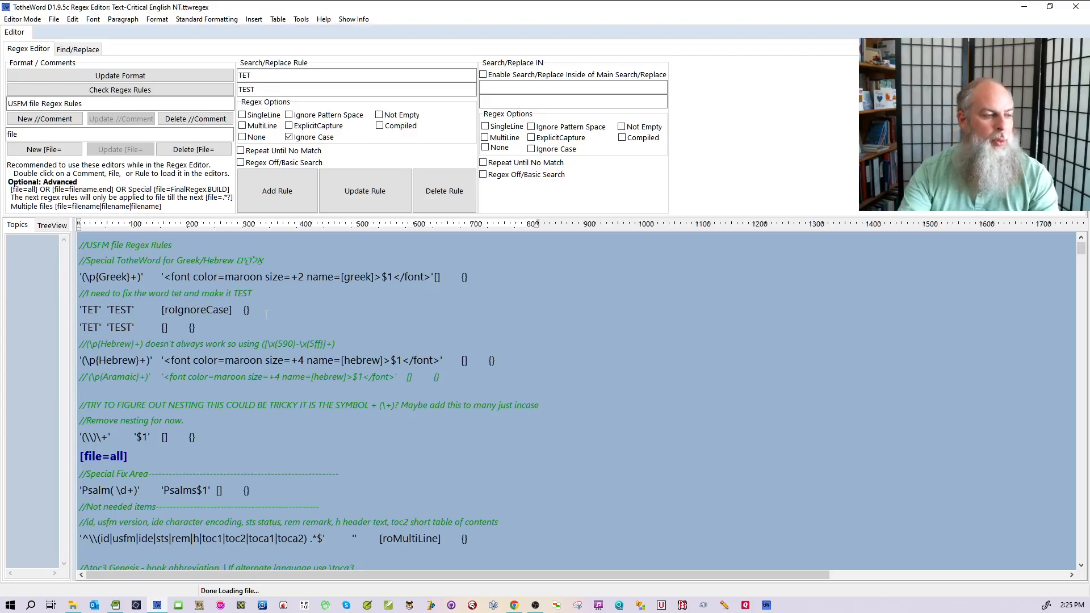
- Load the second TET rule, enable Regex Off/Basic Search for it, and update the rule
double_click(120, 327)
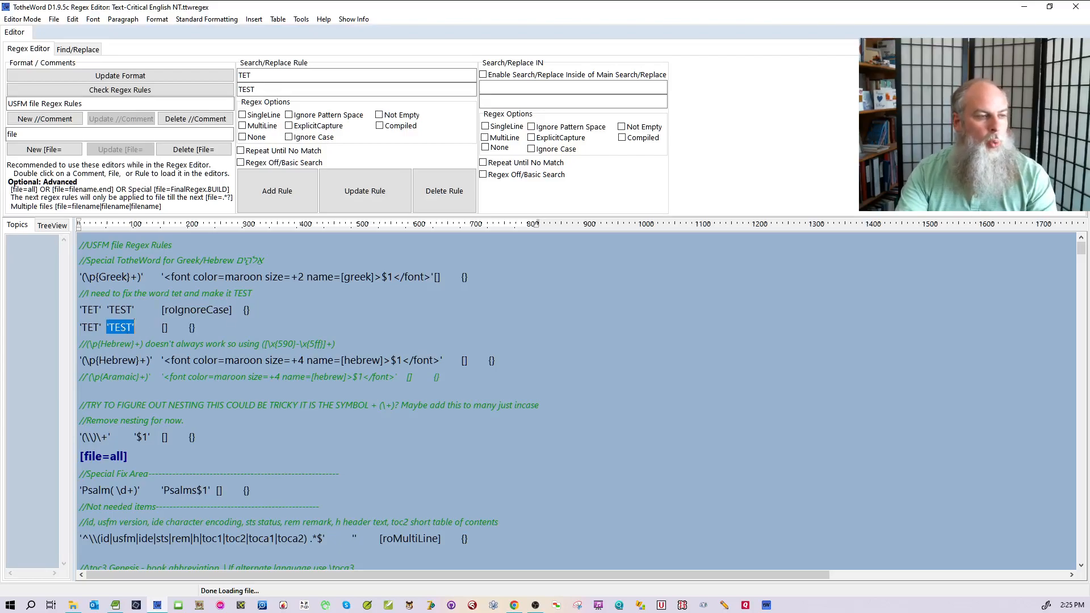
left_click(240, 163)
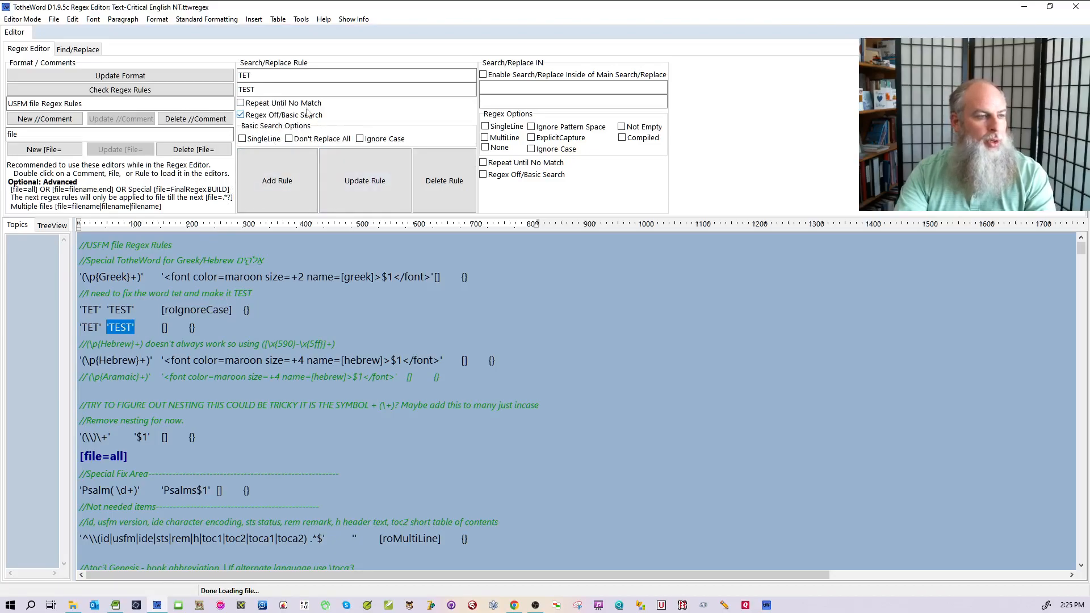
left_click(370, 195)
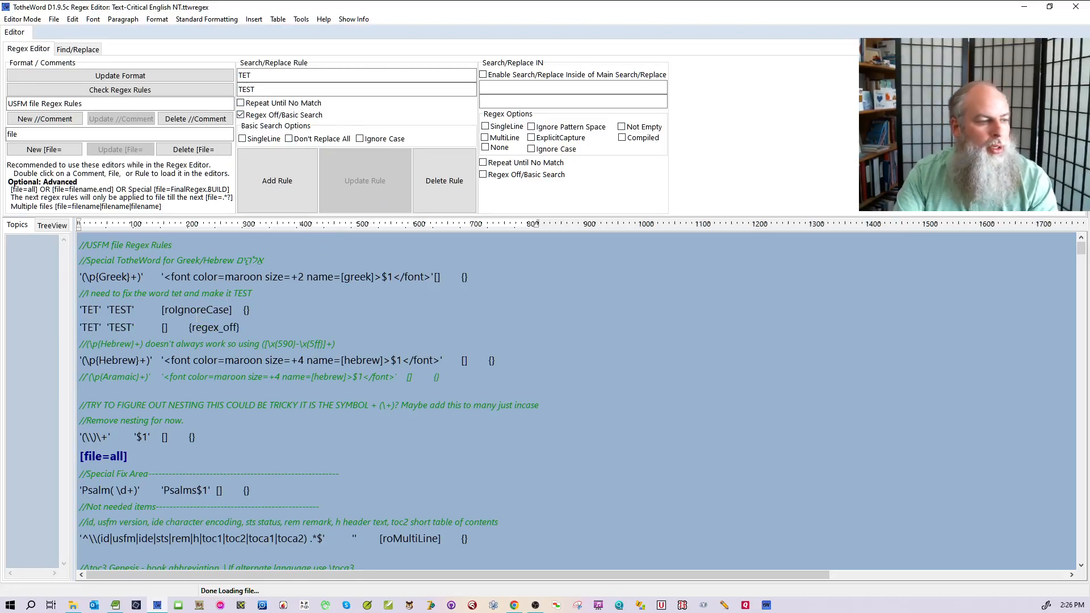
double_click(190, 313)
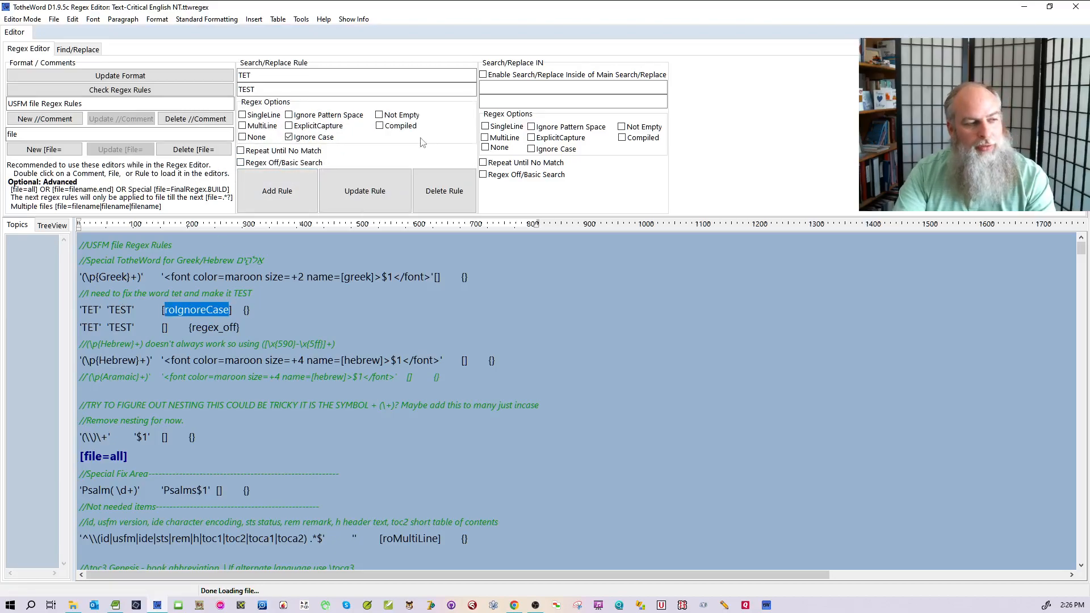
left_click(518, 75)
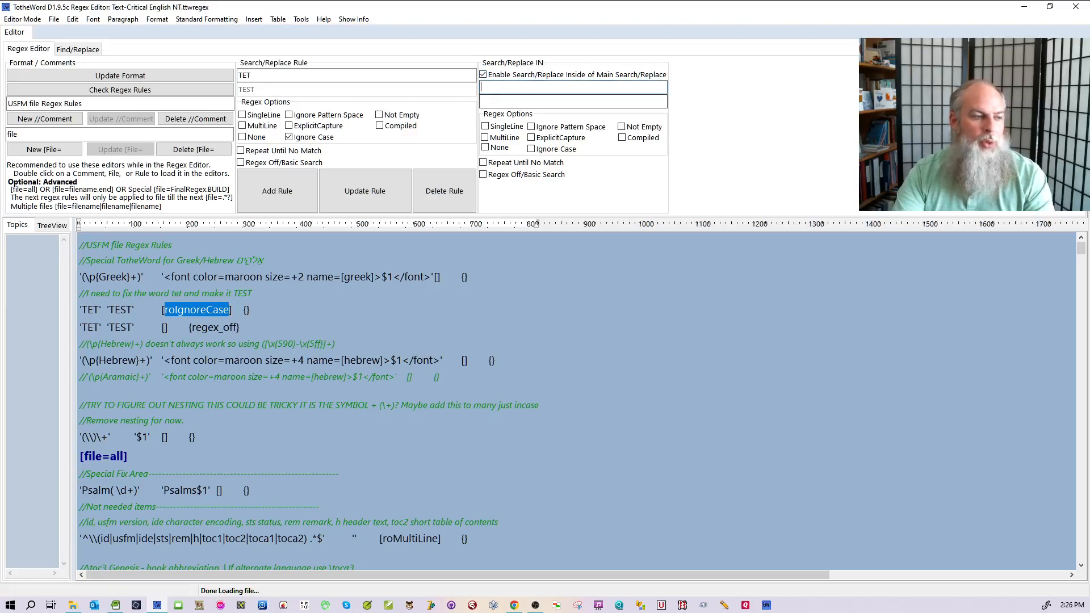
left_click(227, 310)
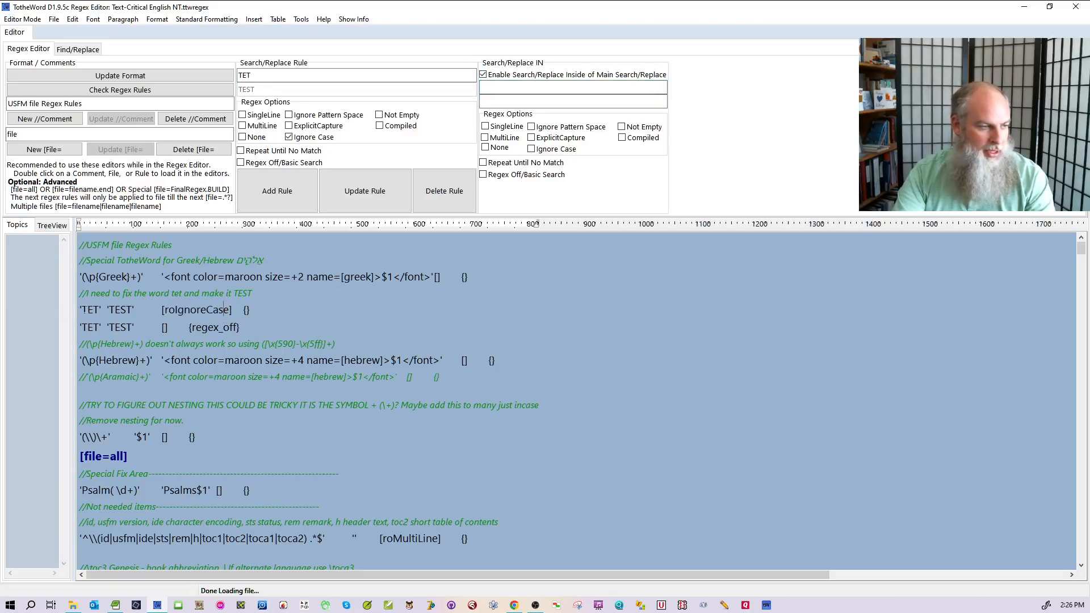
- Replace the search text TET of the roIgnoreCase rule with <b>(.*?)</b> directly in the document
double_click(82, 310)
left_click_drag(82, 310, 99, 312)
type("<B")
key("BackSpace")
type("b>")
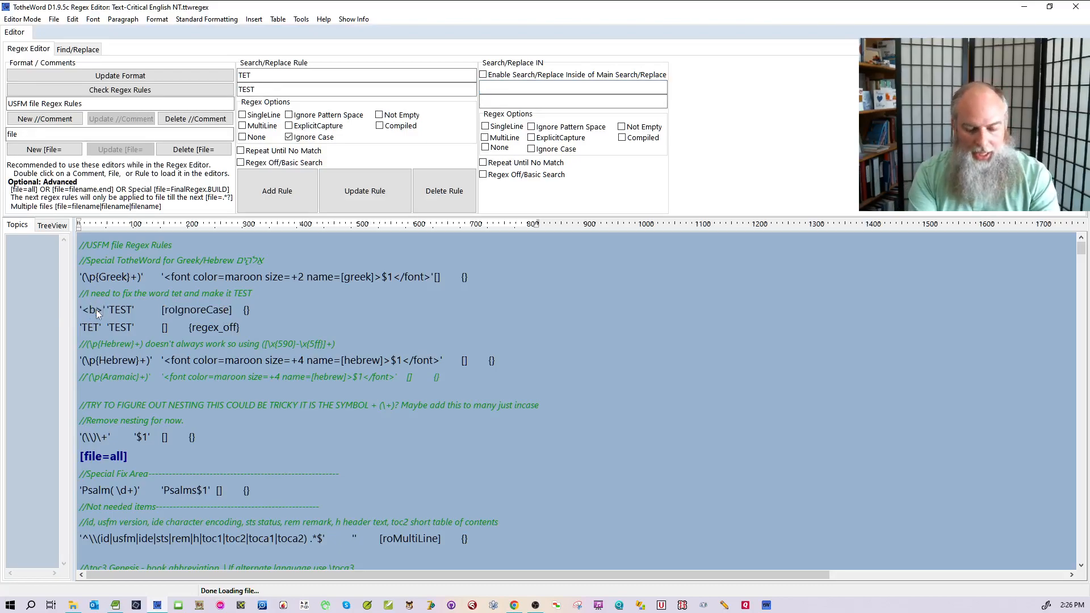
type("(.*?)")
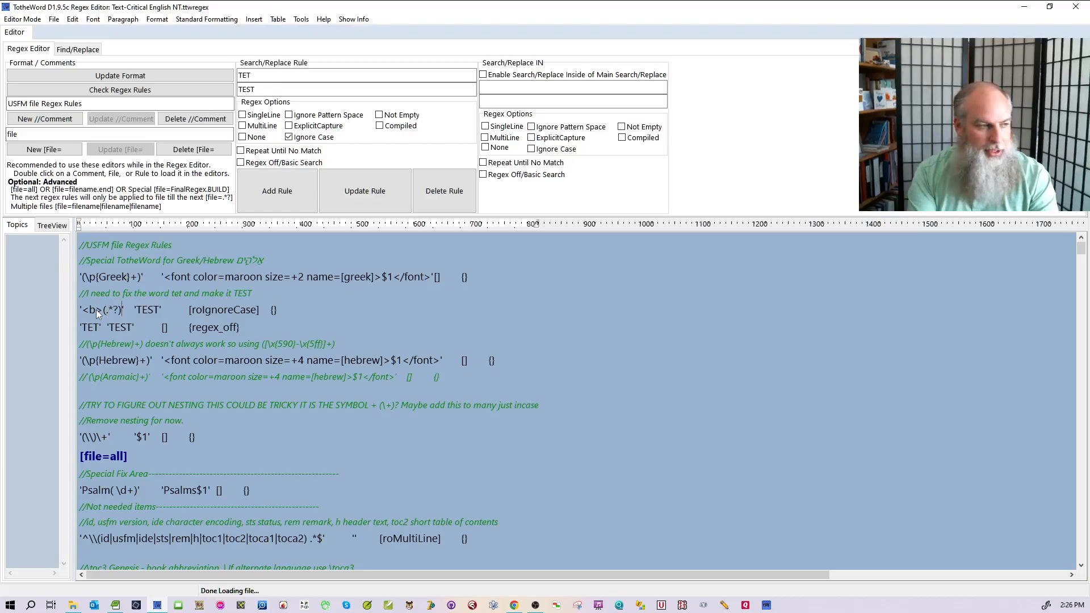
type("<")
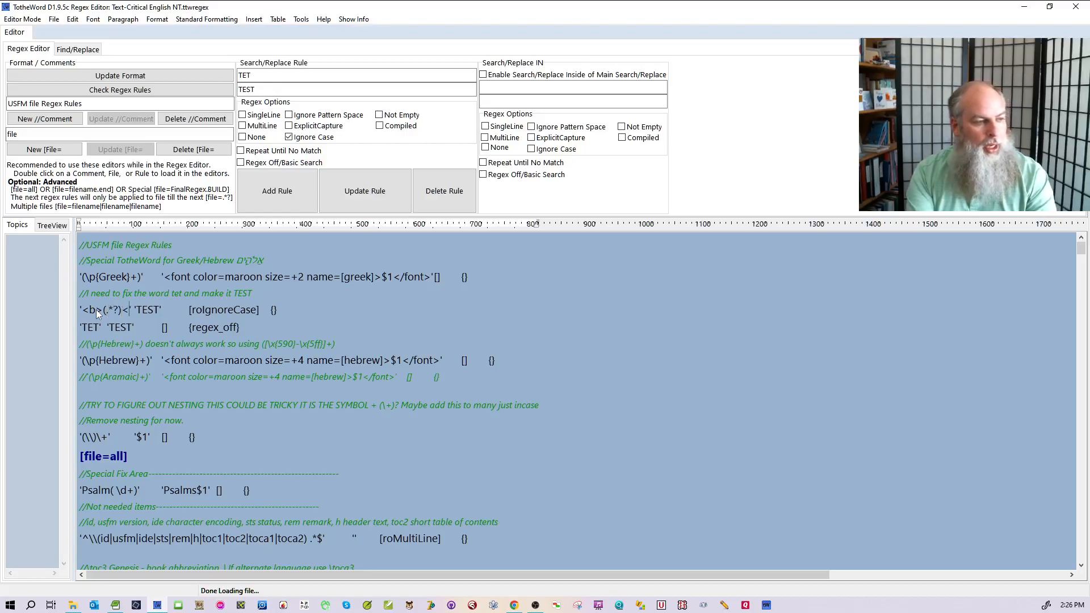
type("/b>")
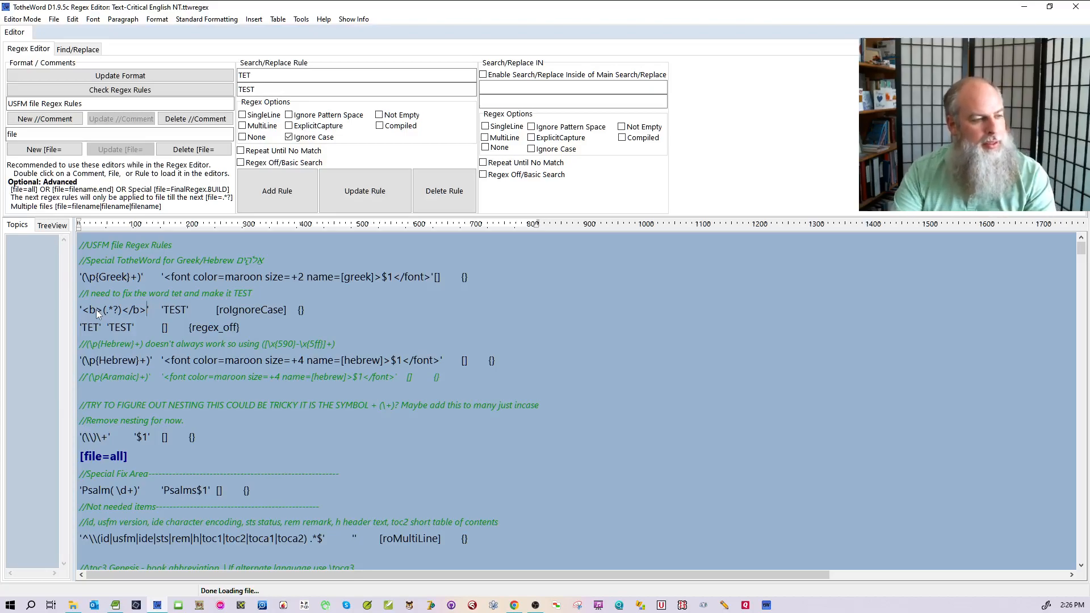
- Load the <b>(.*?)</b> rule, set its replacement text to IGNORED, and update the rule
double_click(166, 311)
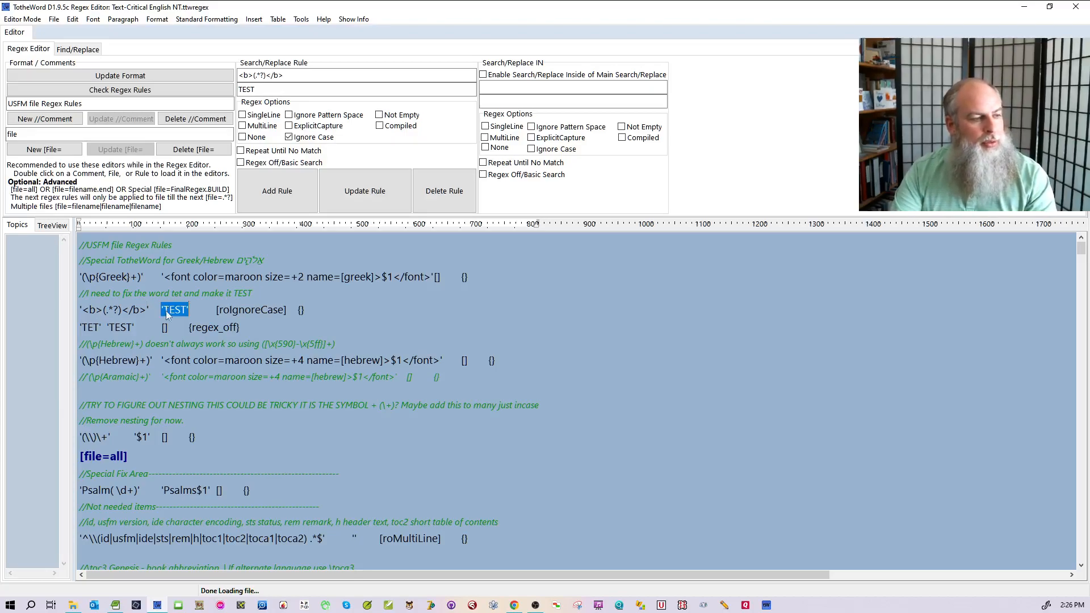
double_click(246, 89)
type("IGNORED")
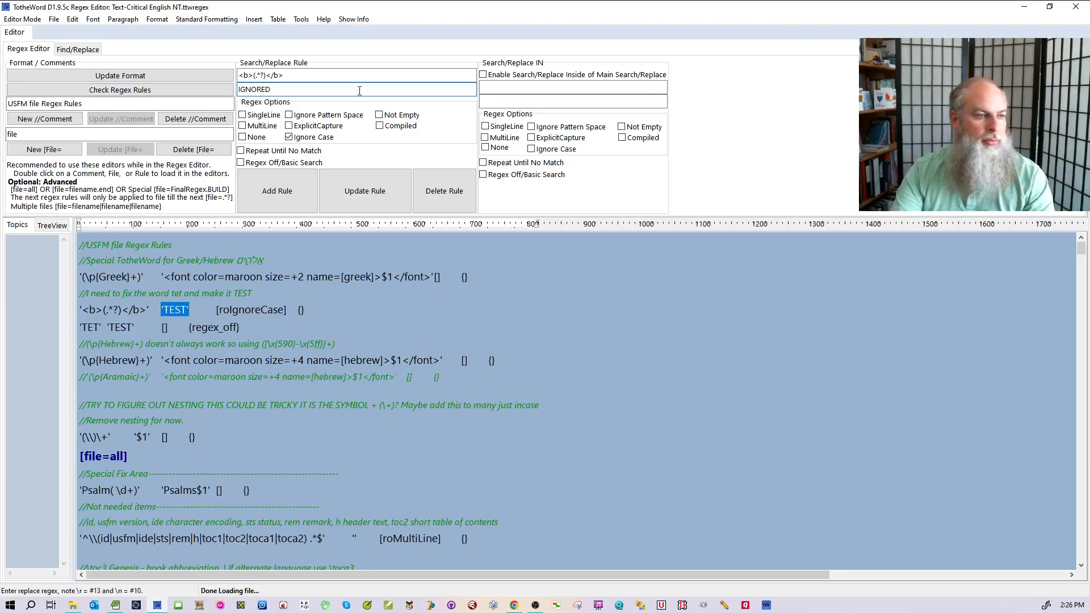
left_click(387, 193)
- Reload the <b>(.*?)</b> rule, turn off Ignore Case, and update the rule
double_click(205, 310)
left_click(256, 311)
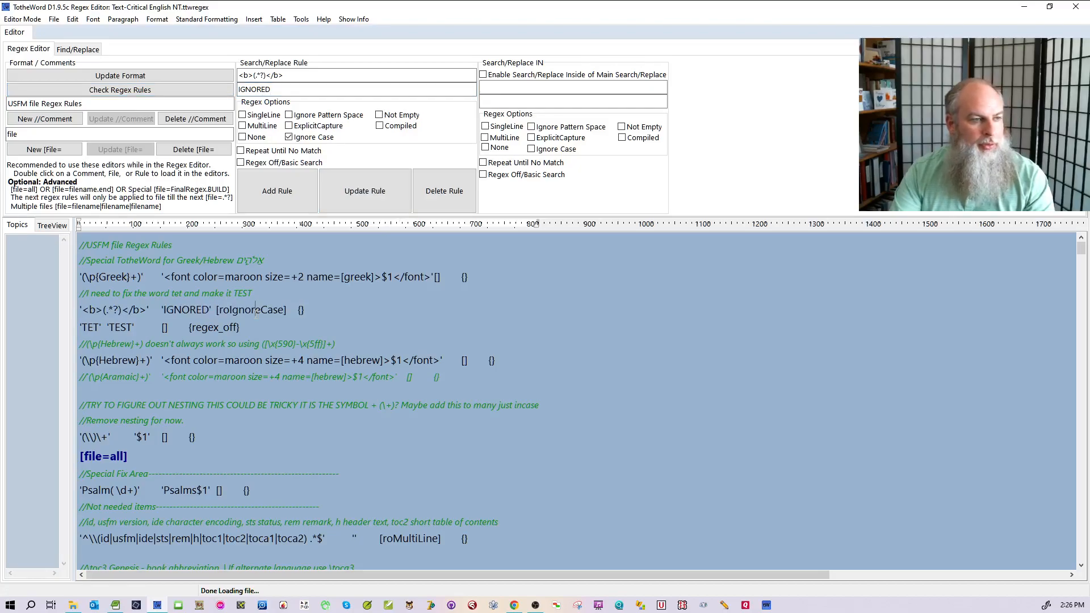
double_click(256, 311)
left_click(289, 137)
left_click(349, 188)
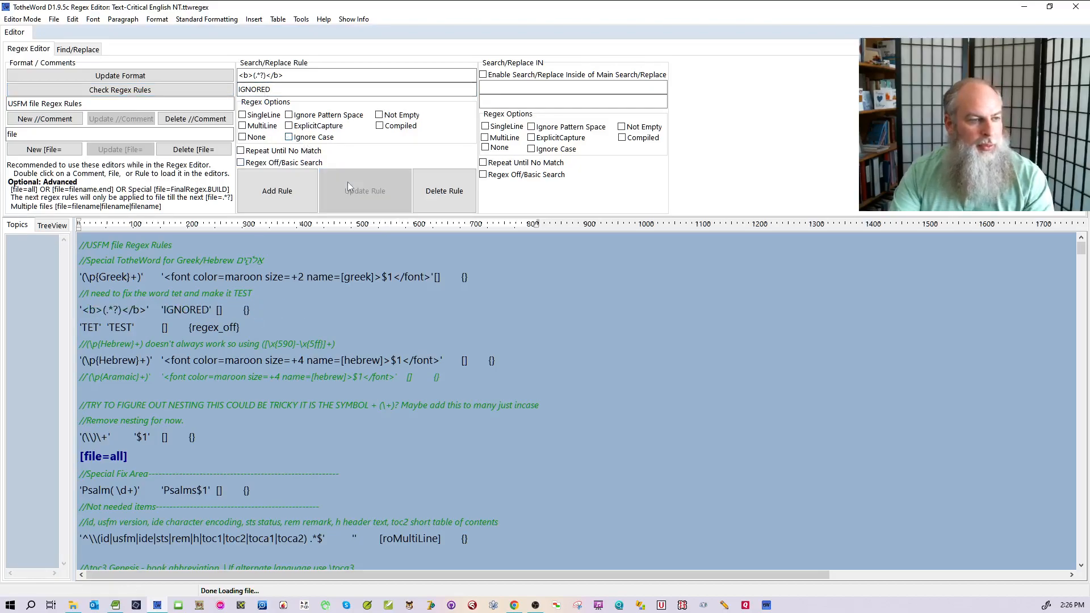
- Enable Search/Replace Inside for the <b>(.*?)</b> rule, replacing Davd with David as a basic search, and update the rule
double_click(191, 310)
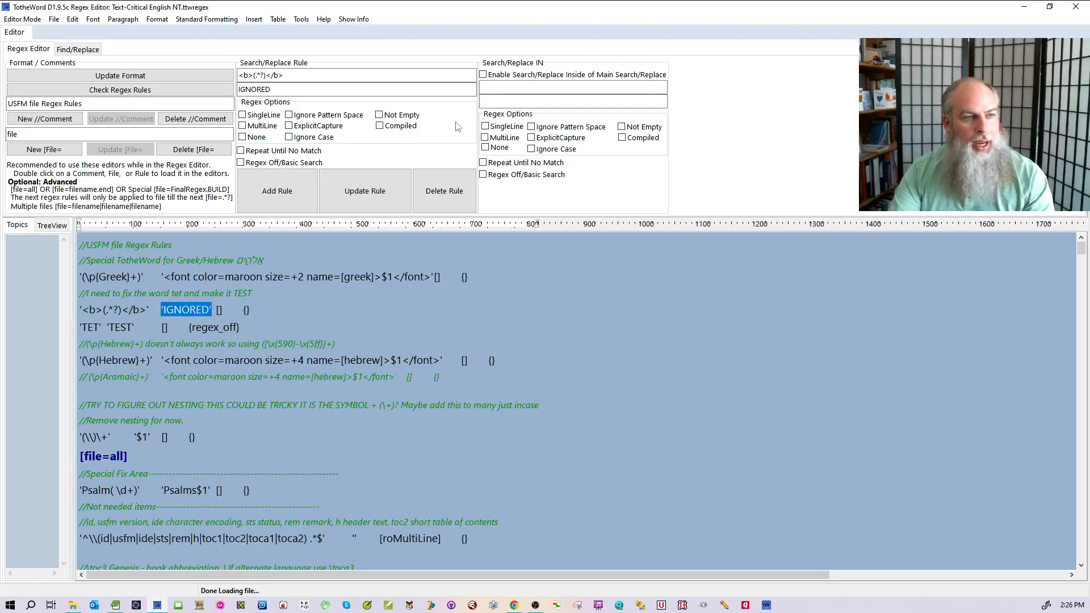
left_click(517, 75)
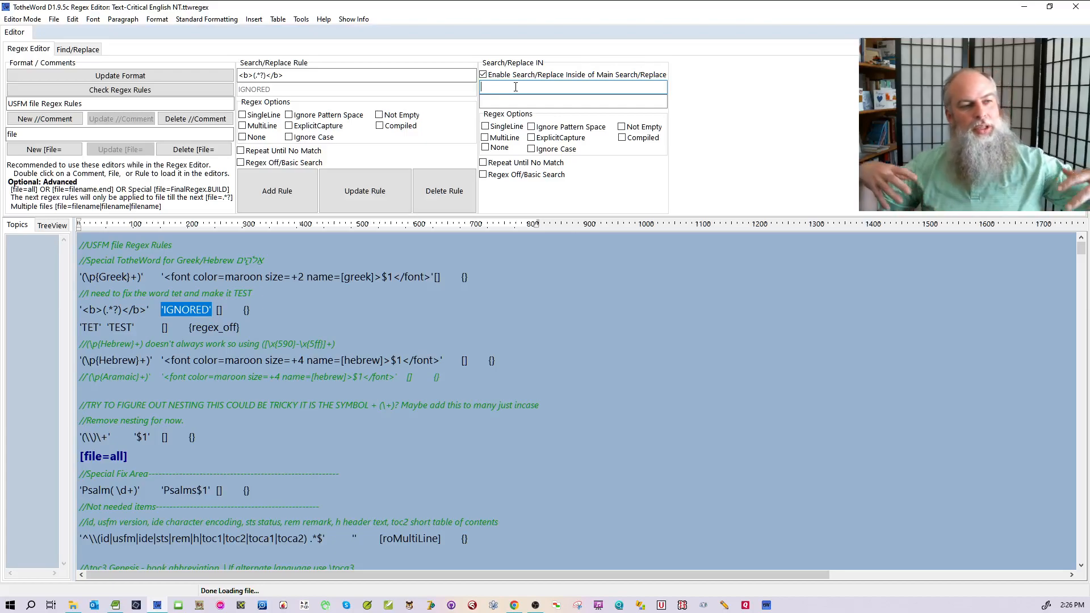
left_click(516, 87)
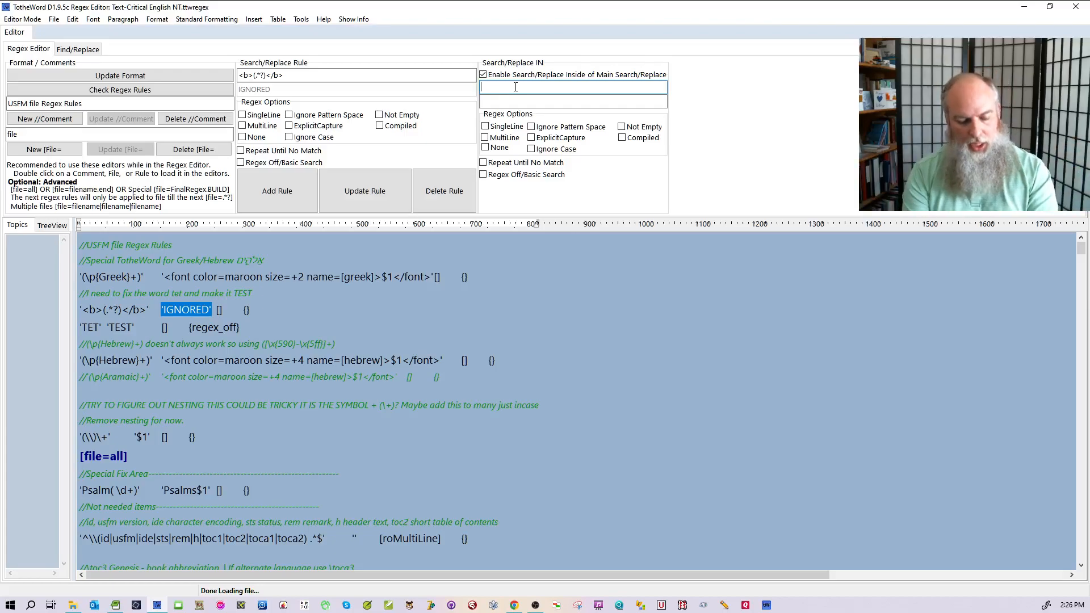
type("Dav")
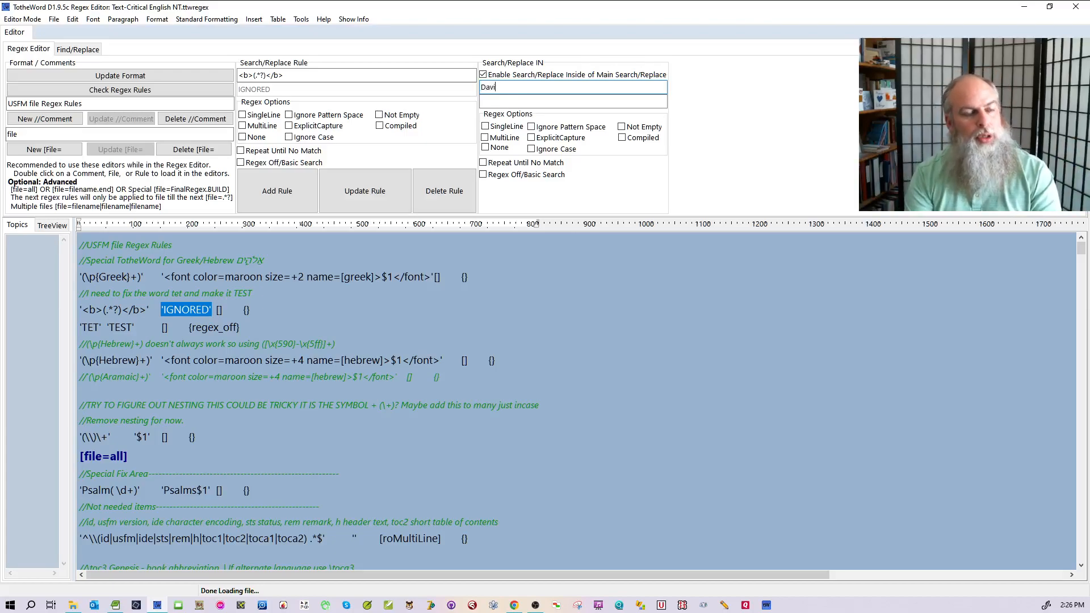
type("d")
key("Tab")
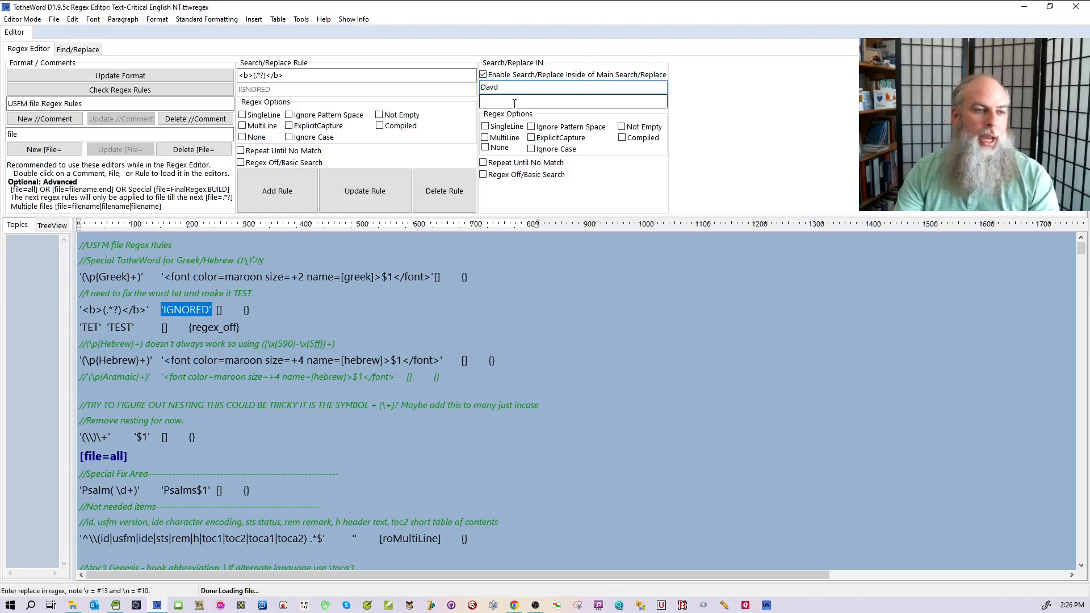
type("David")
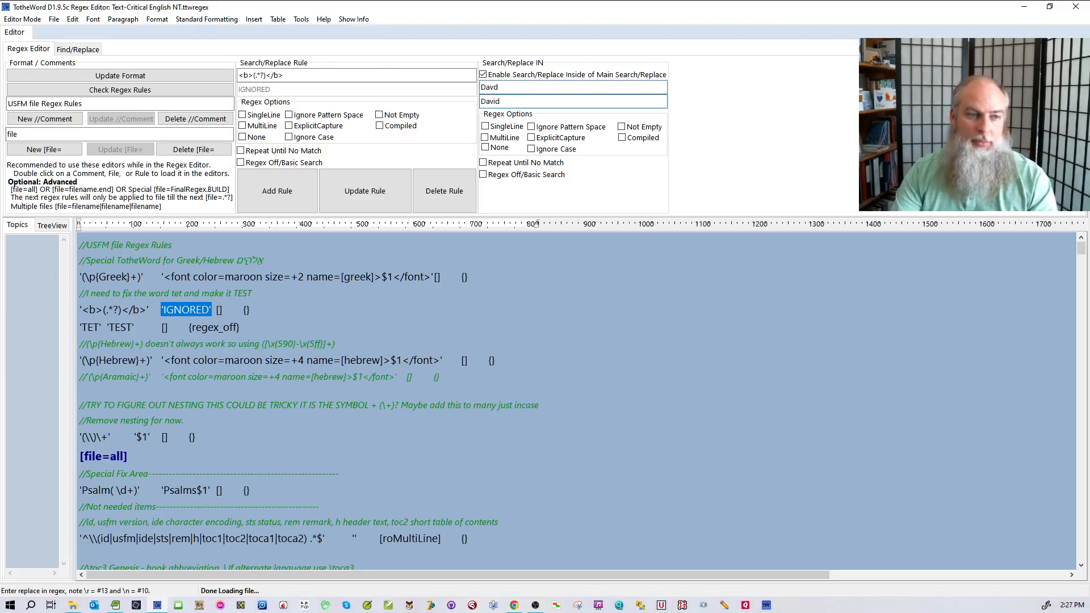
left_click(533, 175)
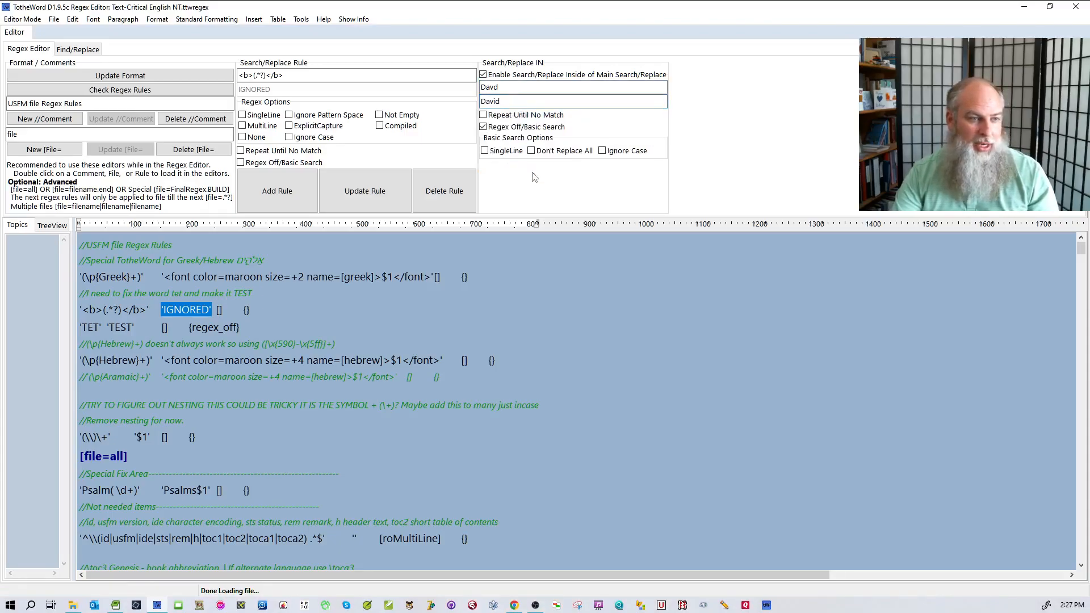
left_click(399, 192)
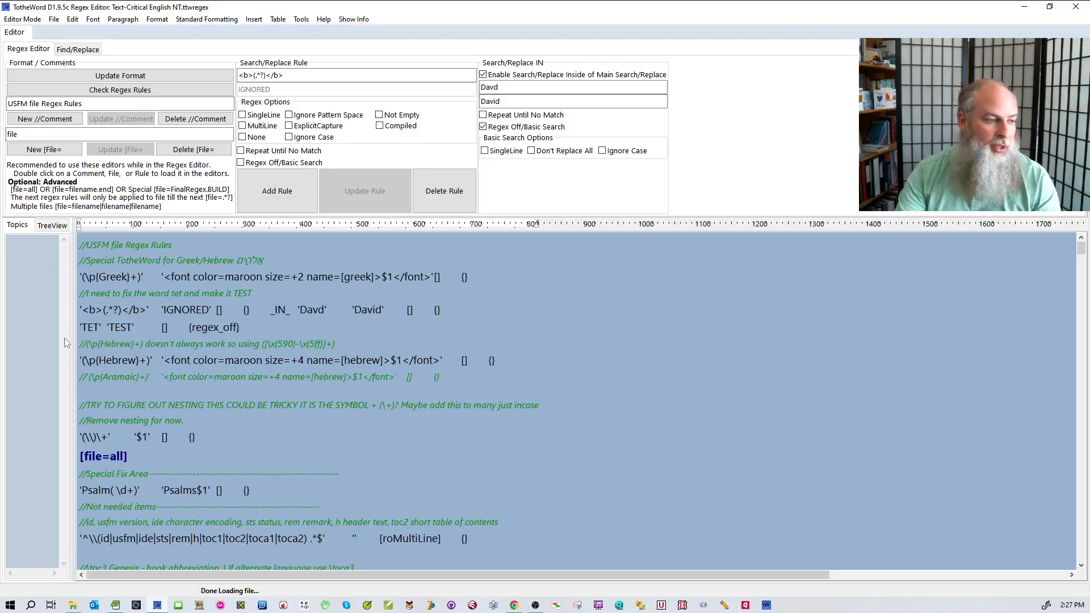
double_click(104, 310)
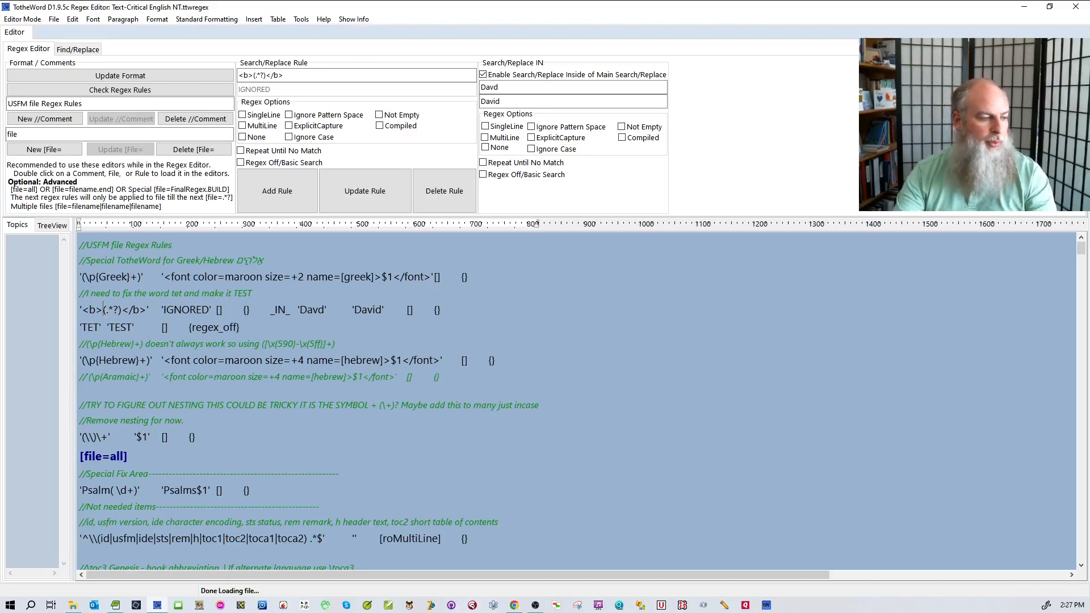
scroll(448, 429, "down", 3)
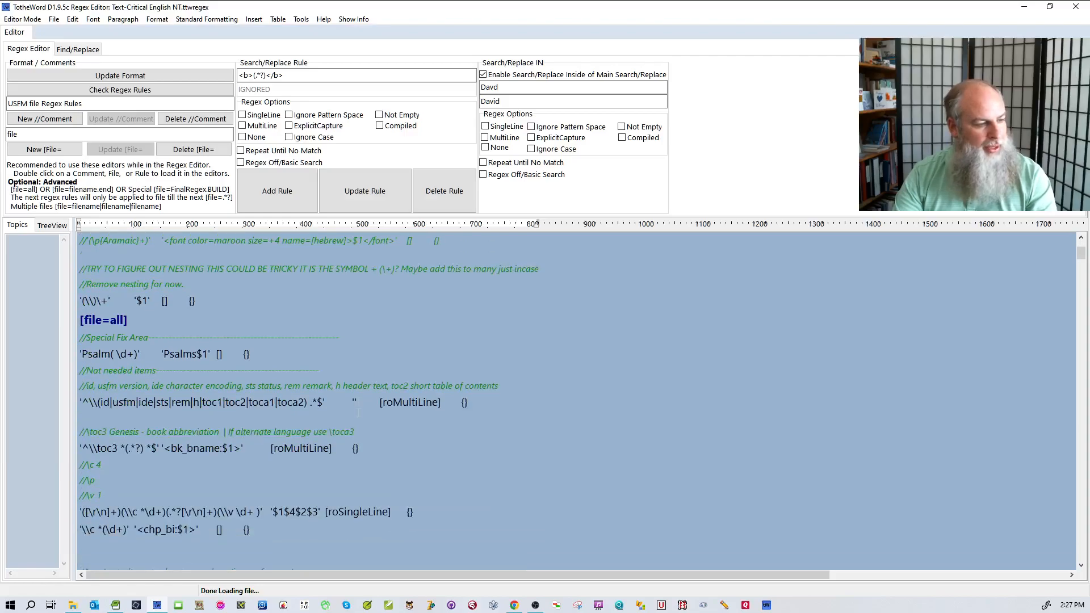
scroll(315, 390, "down", 4)
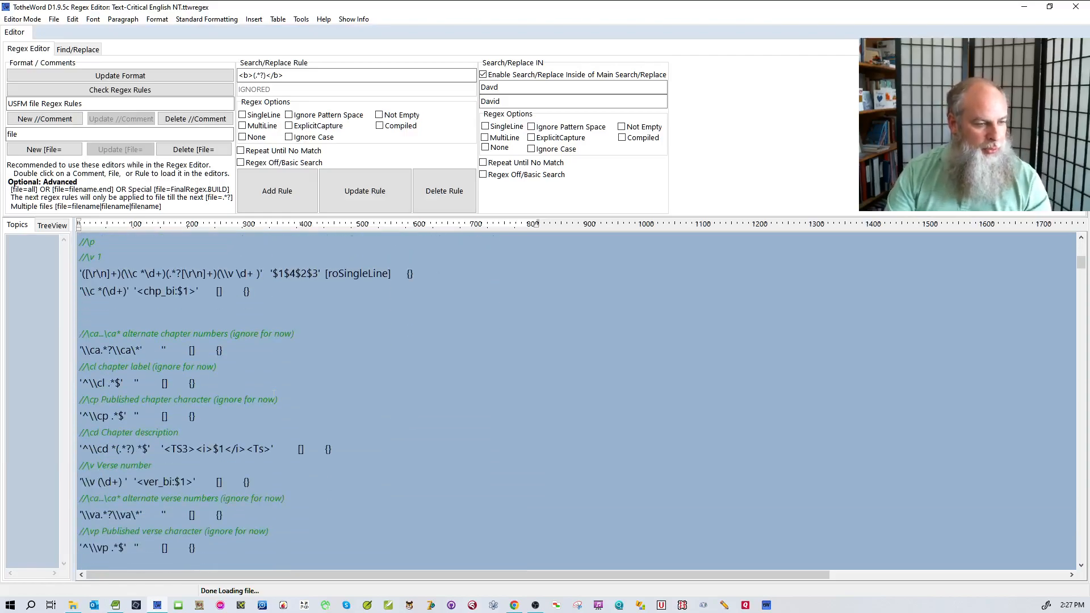
scroll(315, 390, "up", 7)
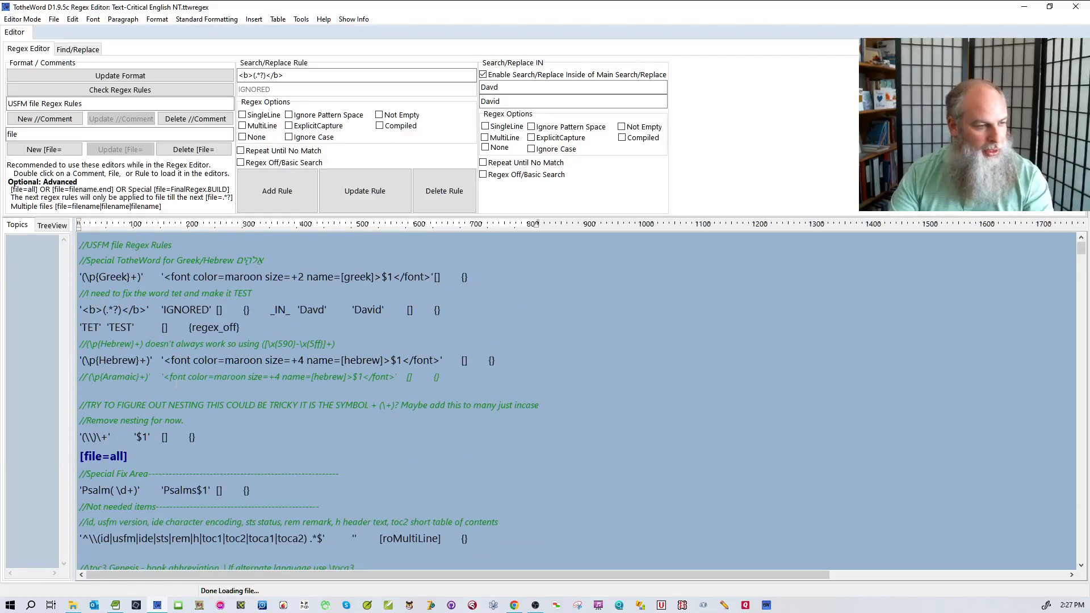
- Find the next occurrence of _IN_ in the document, look over the cross-reference rule there, and return to the document's start
double_click(280, 309)
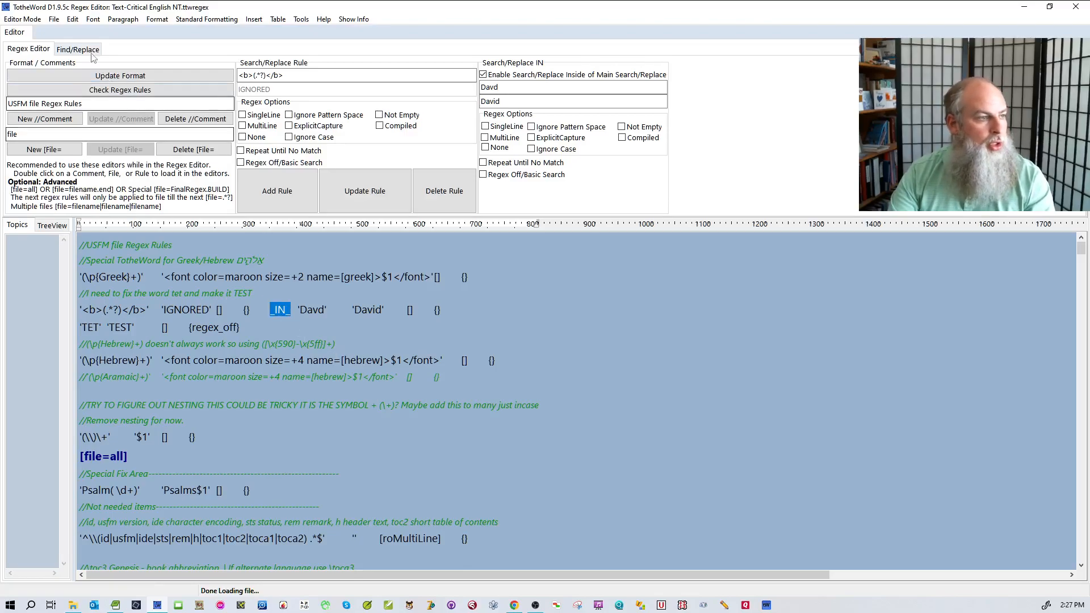
left_click(90, 50)
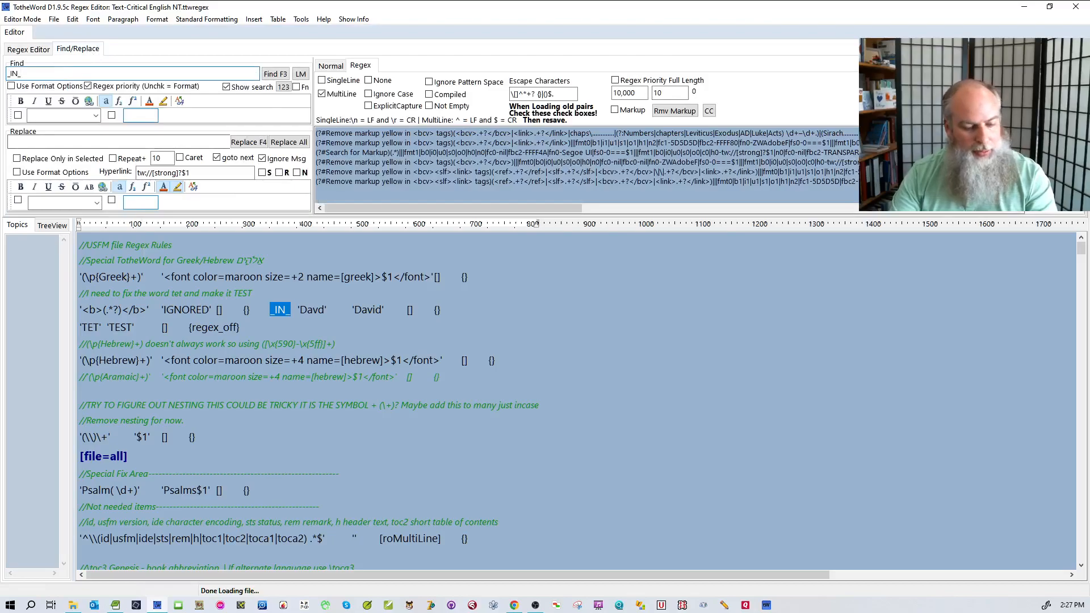
key("F3")
scroll(309, 461, "down", 3)
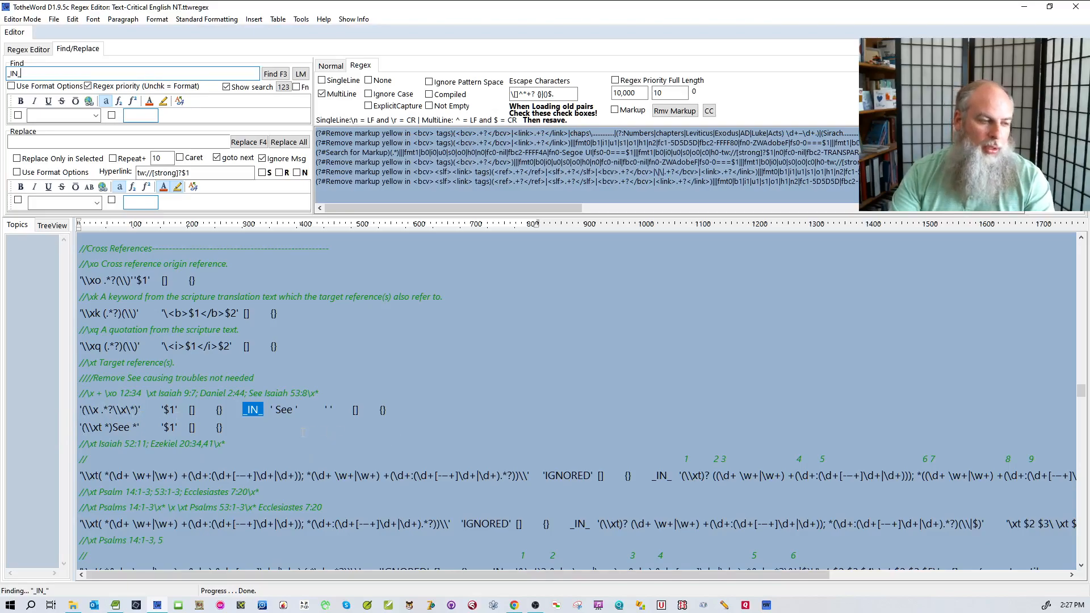
scroll(303, 433, "up", 15)
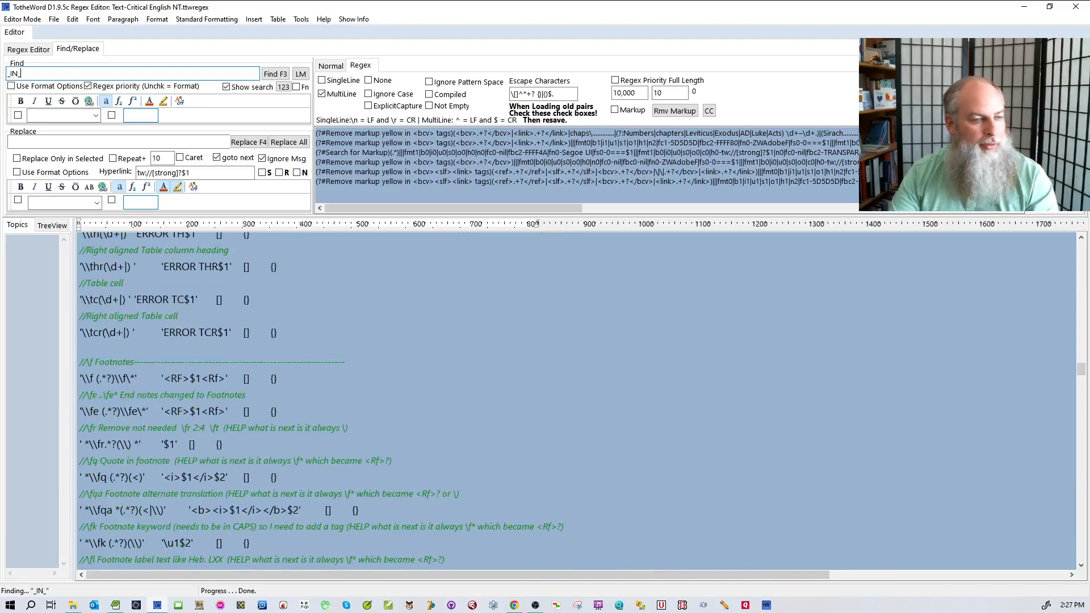
left_click_drag(1077, 366, 1080, 249)
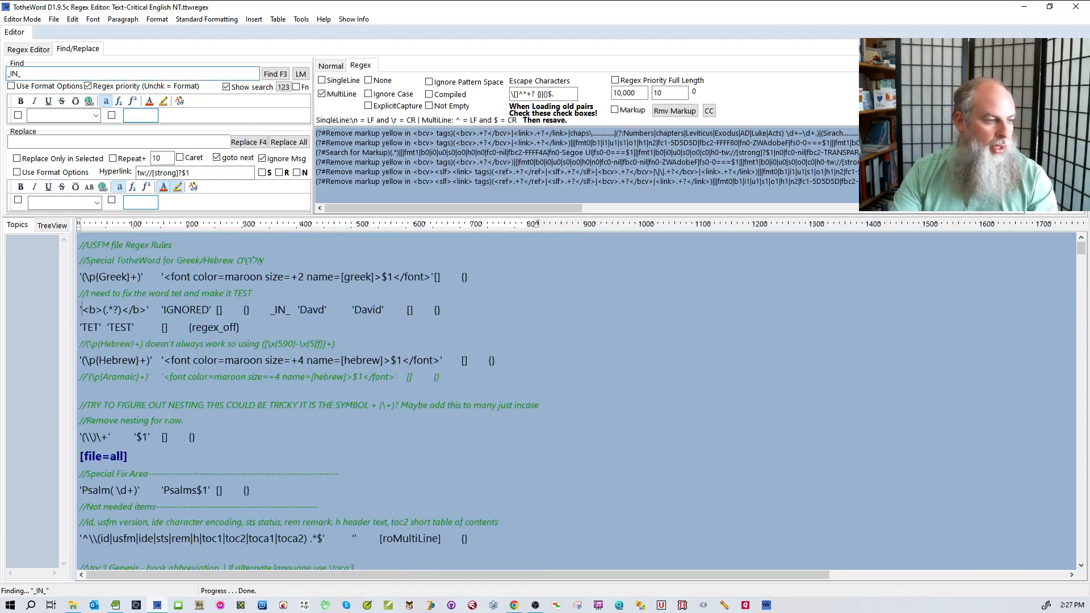
- Change the search pattern of the IGNORED rule to (<b>.*?</b>) directly in the document
key("Delete")
key("Delete")
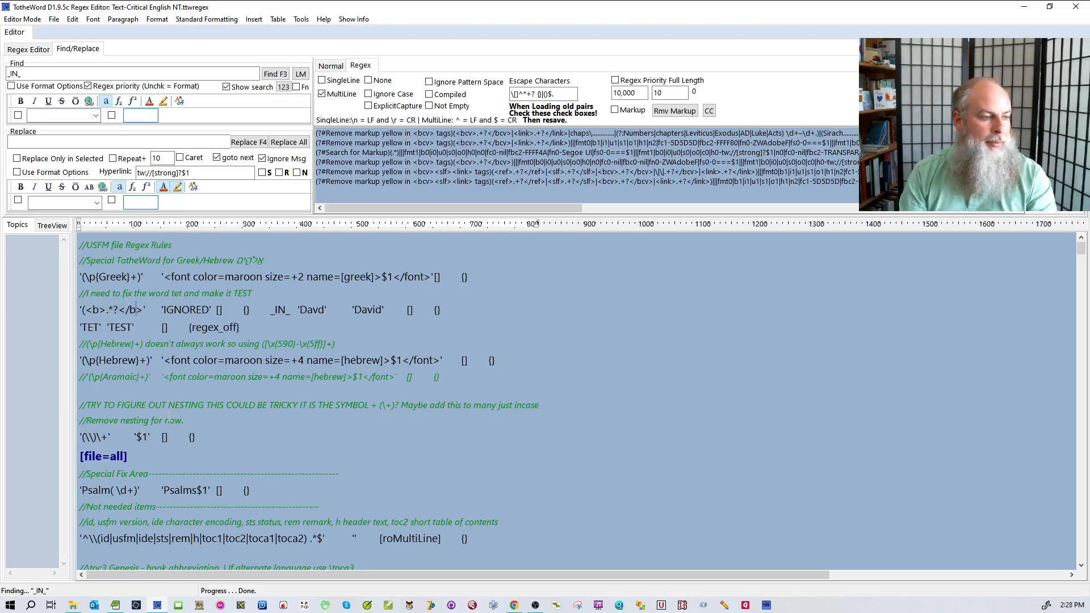
type(")")
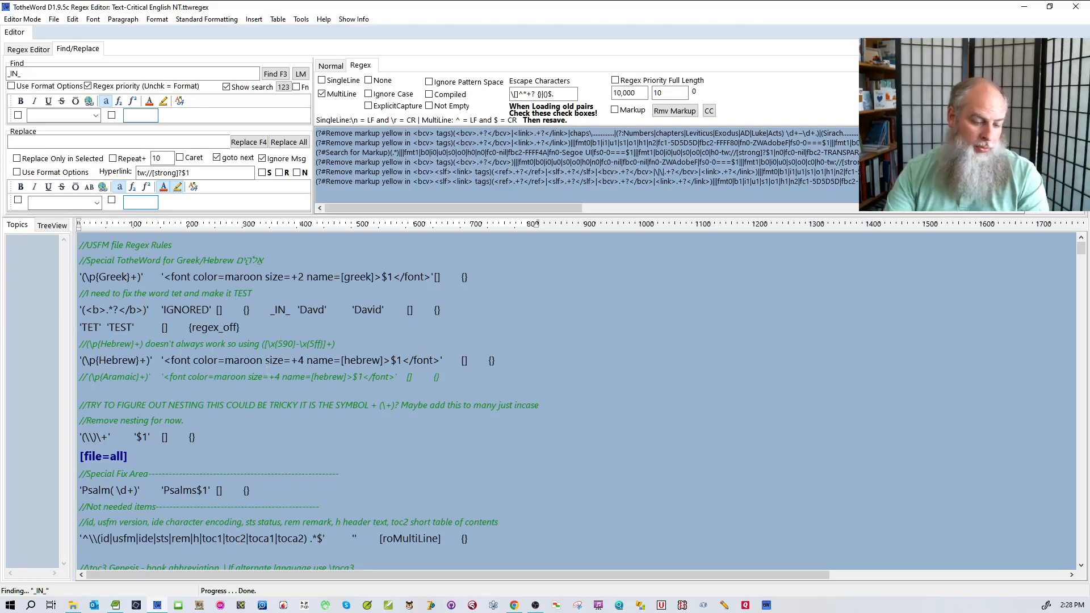
- Go through the following _IN_ occurrences and examine how the cross-reference rules use nested search/replace
key("F3")
key("F3")
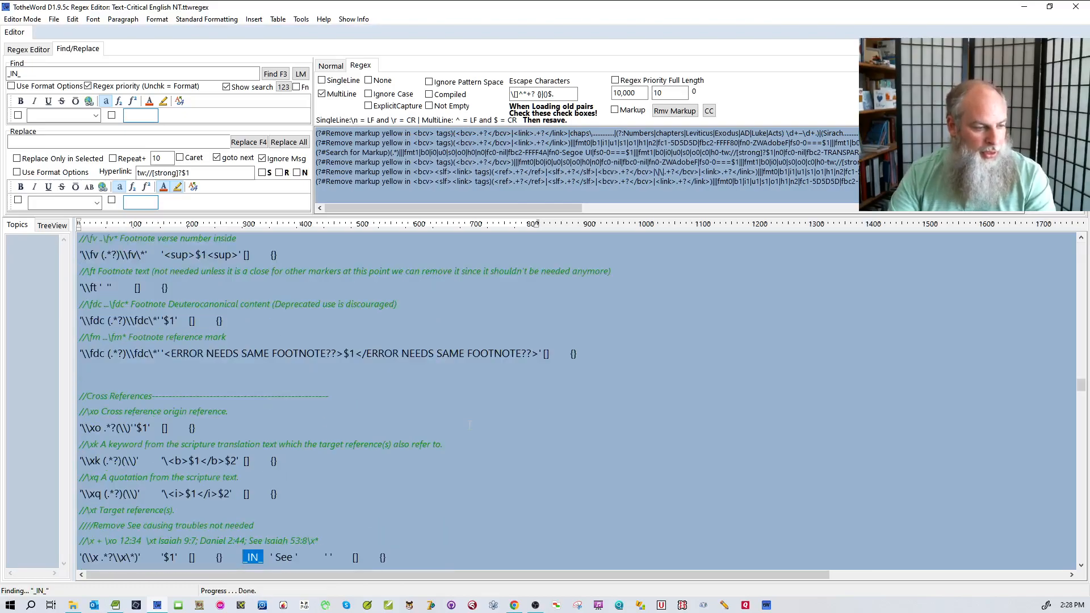
scroll(470, 424, "down", 3)
key("F3")
scroll(469, 423, "down", 3)
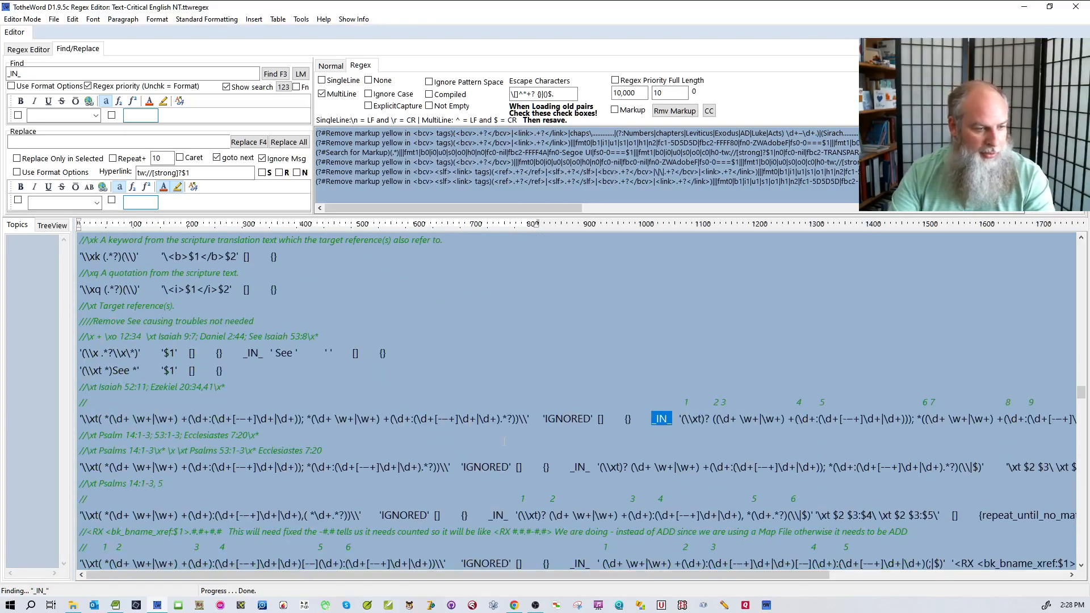
key("F3")
key("F3")
key("F3")
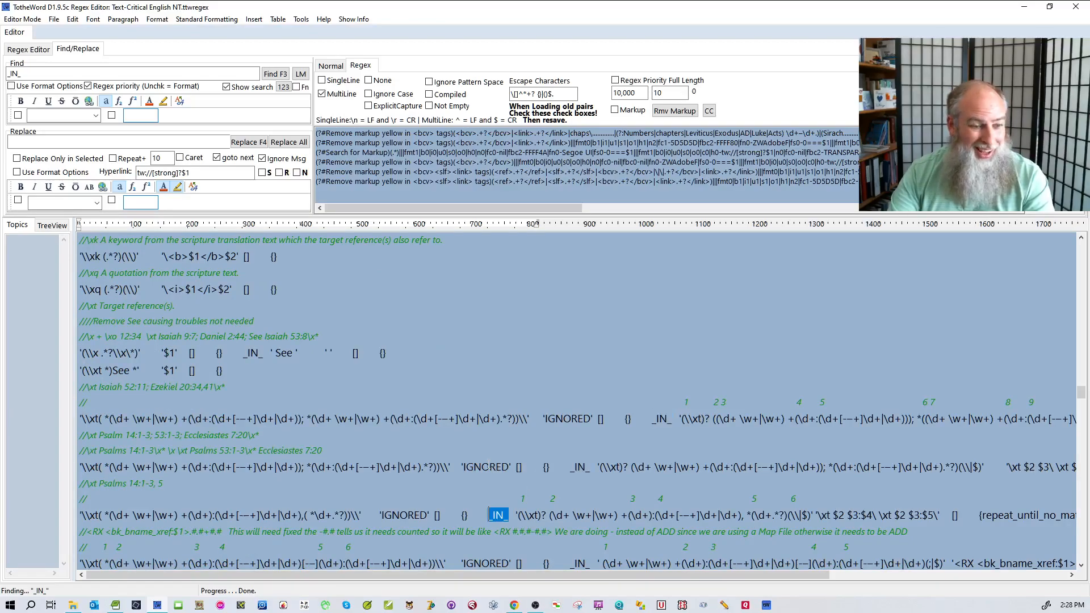
scroll(486, 462, "down", 2)
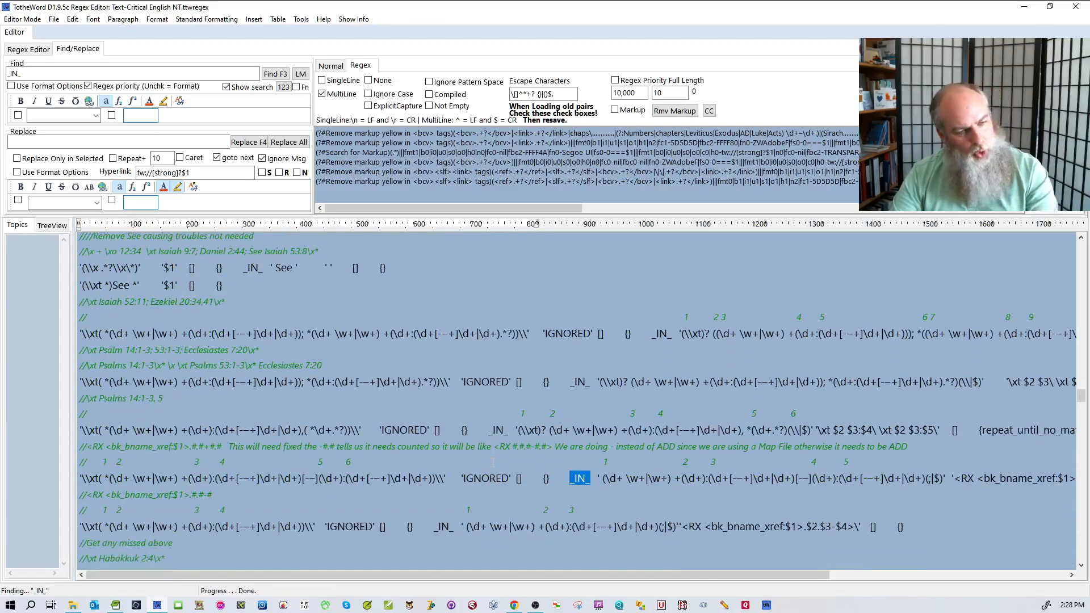
scroll(486, 472, "up", 4)
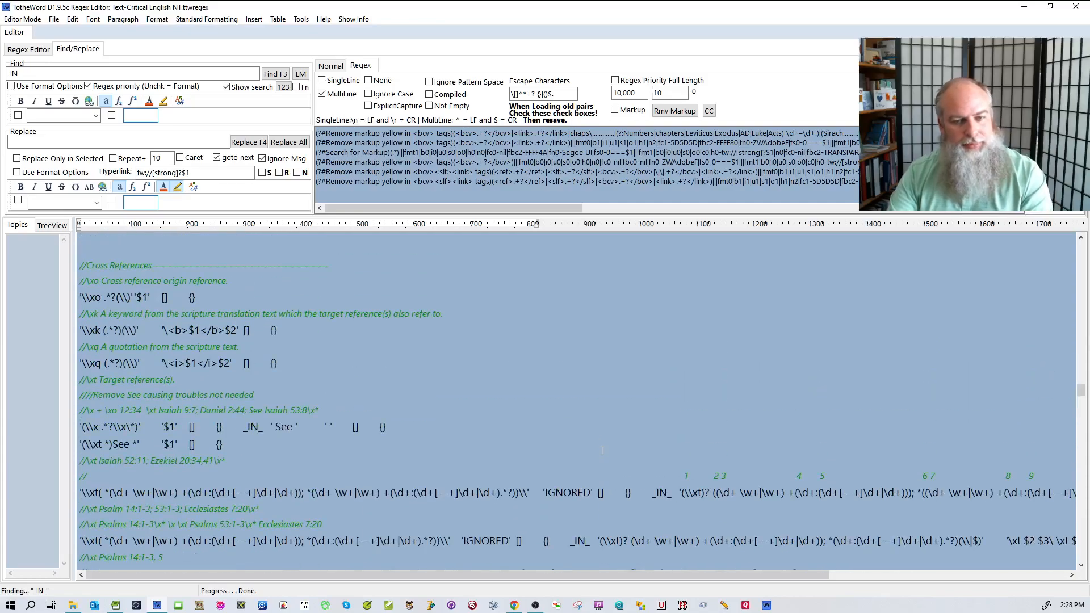
left_click_drag(1082, 397, 1082, 250)
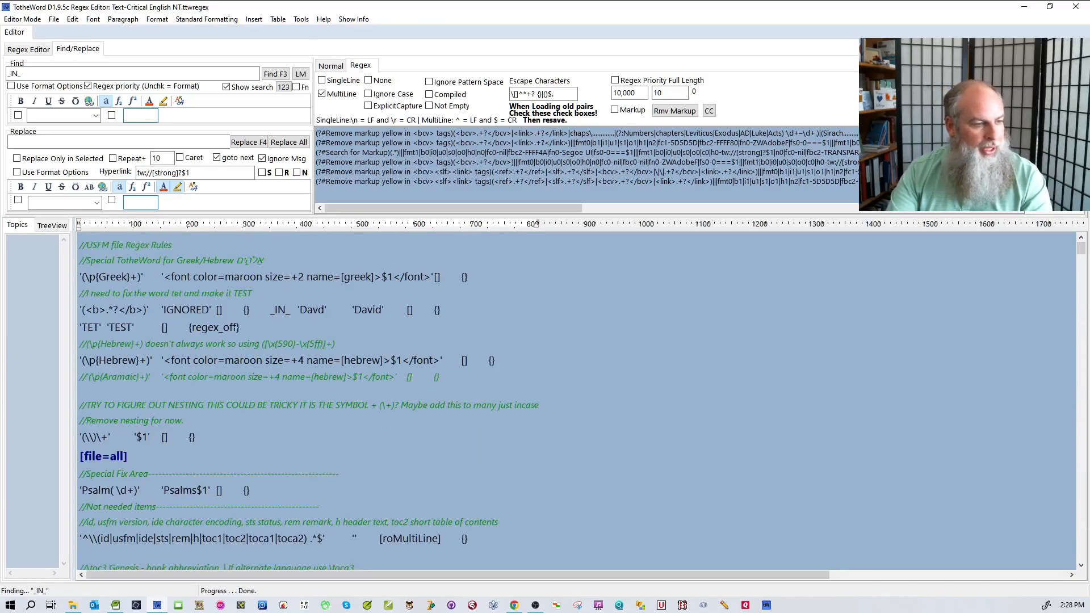
- Delete the TET basic search rule and the (<b>.*?</b>) nested rule from the Regex Editor
left_click_drag(250, 326, 165, 324)
left_click_drag(80, 327, 101, 328)
left_click(34, 50)
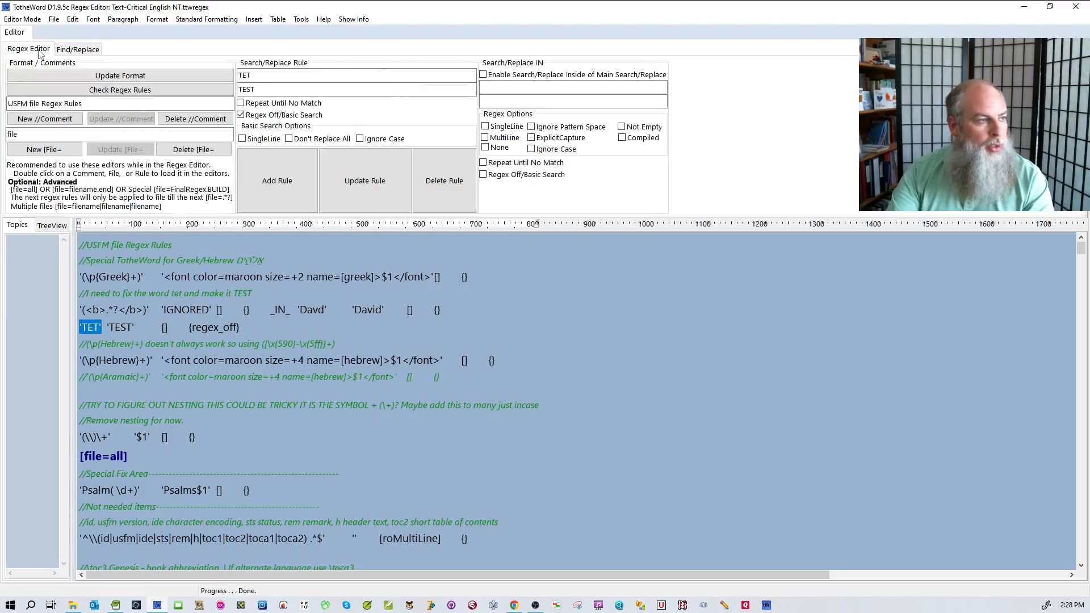
left_click(421, 191)
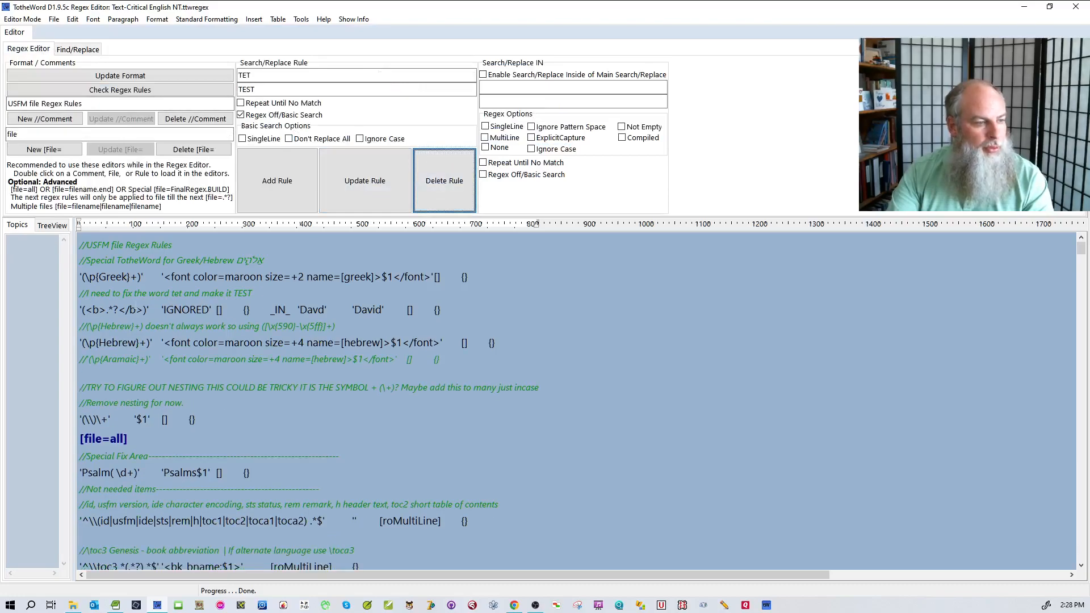
left_click(420, 190)
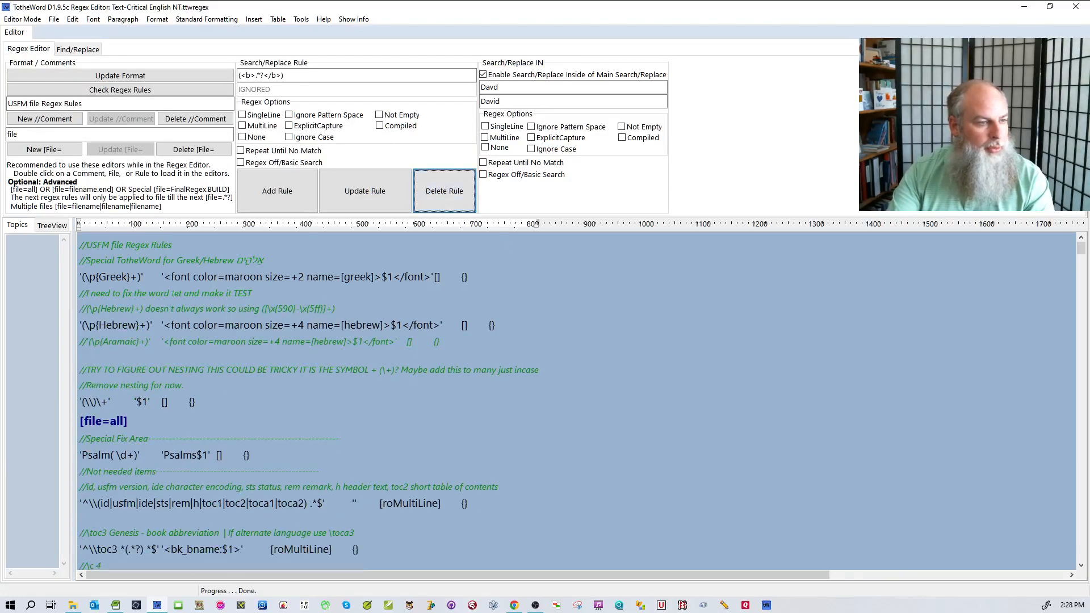
- Delete the comment "I need to fix the word tet and make it TEST" and save the rules file
double_click(120, 293)
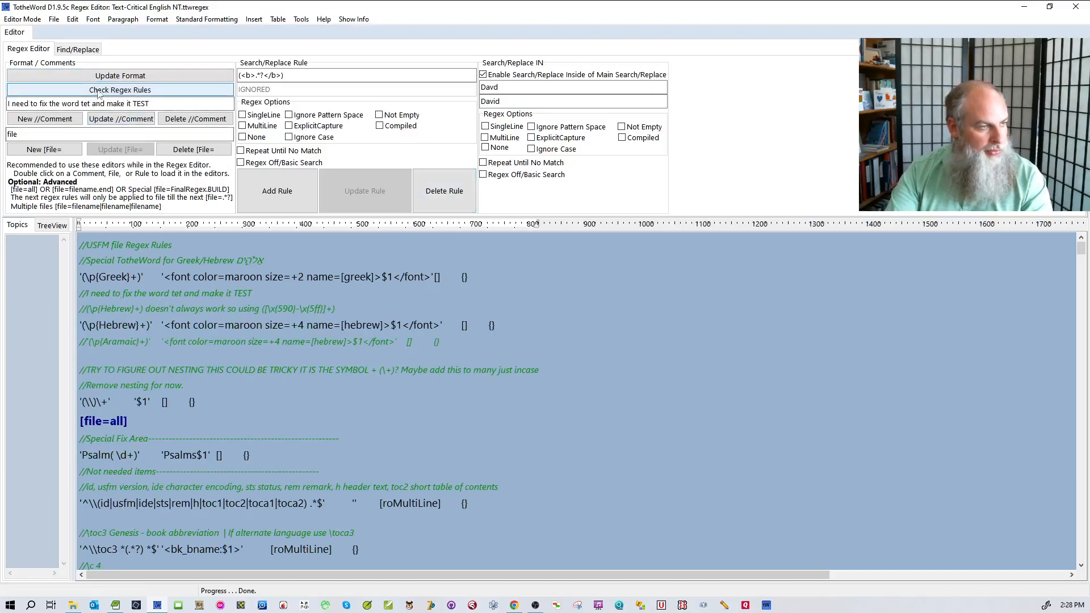
left_click(168, 121)
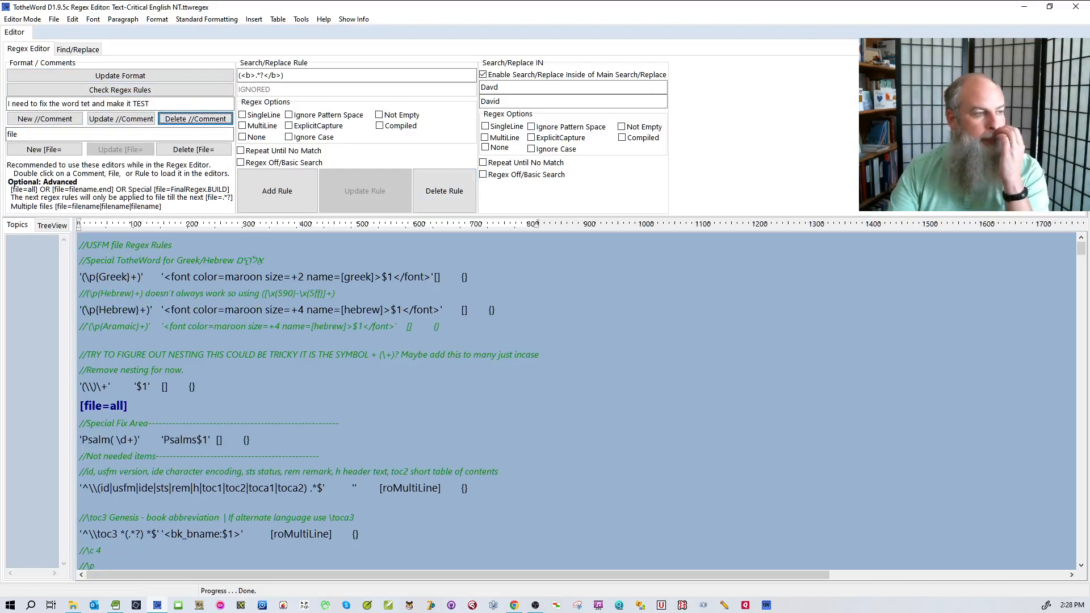
left_click(54, 19)
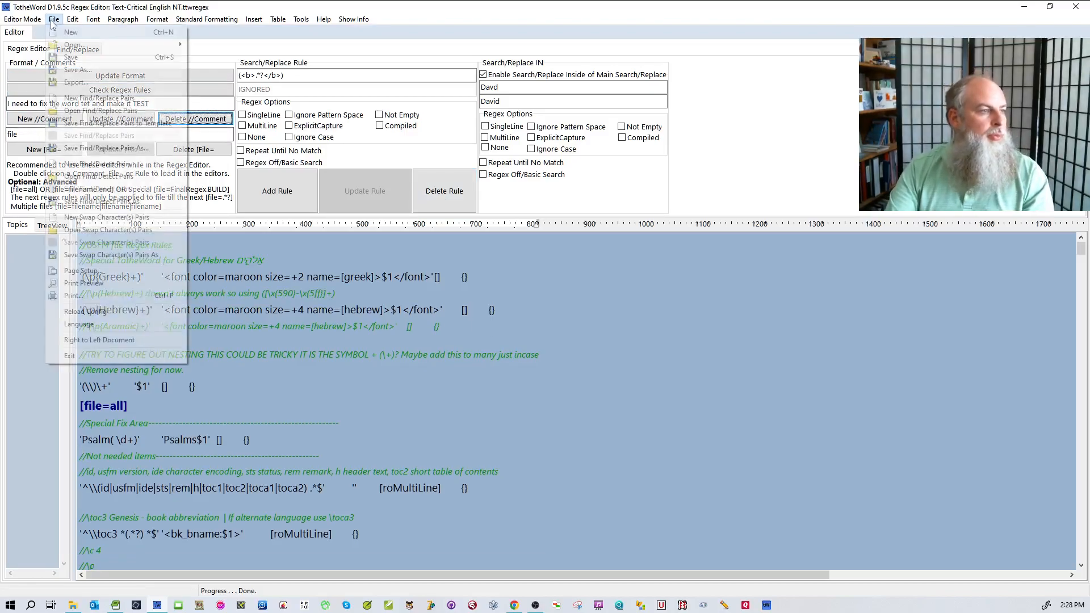
left_click(71, 57)
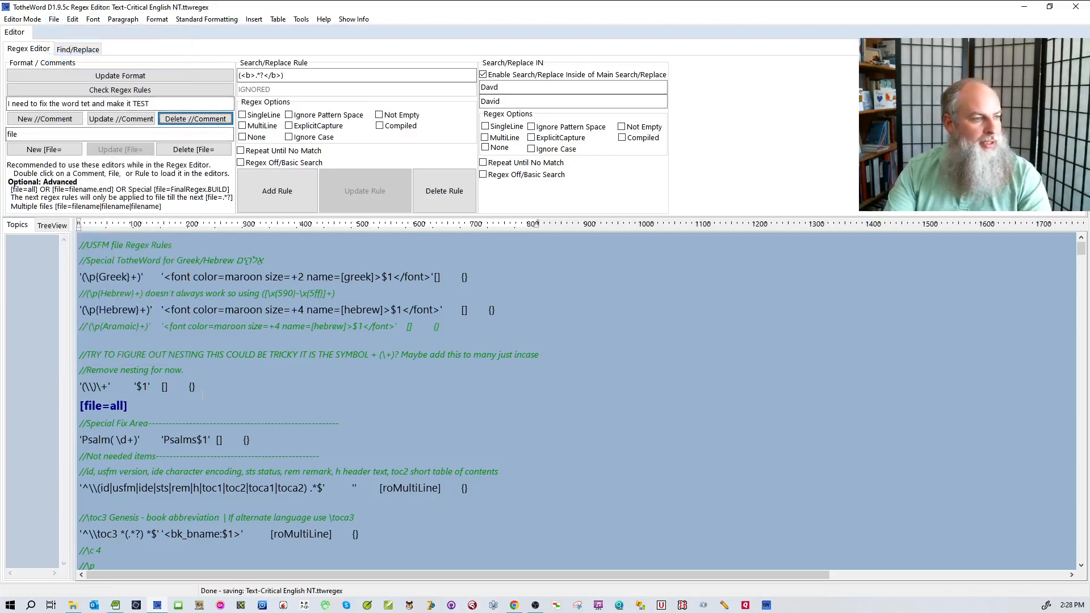
- Insert a new [file=] marker line directly below the [file=all] line
left_click(204, 355)
scroll(224, 363, "down", 1)
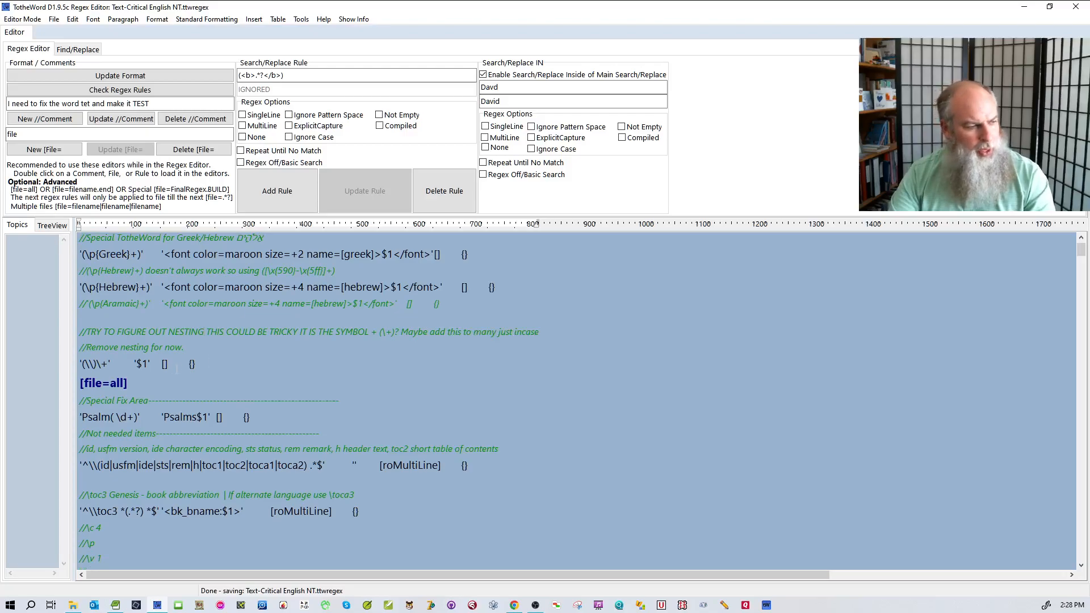
left_click(147, 386)
key("Return")
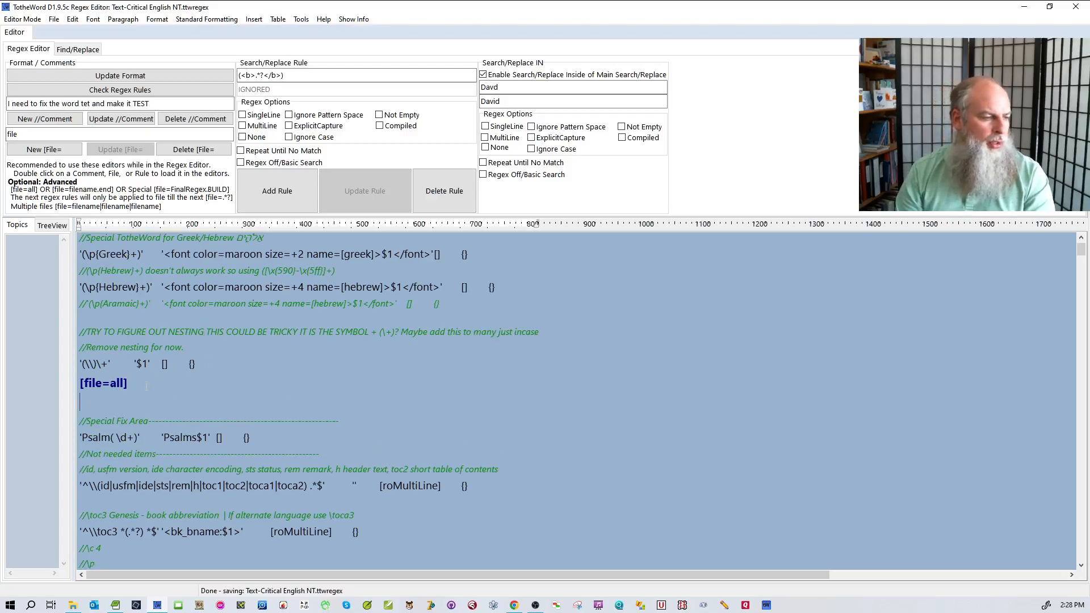
type("[file=file=")
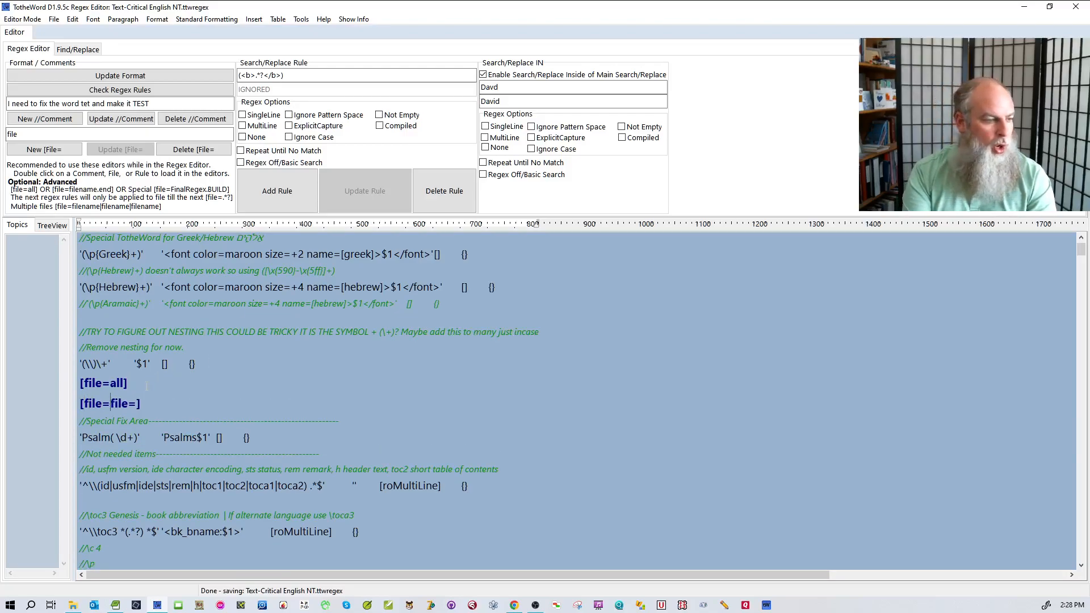
key("BackSpace")
key("BackSpace")
key("BackSpace")
key("BackSpace")
key("BackSpace")
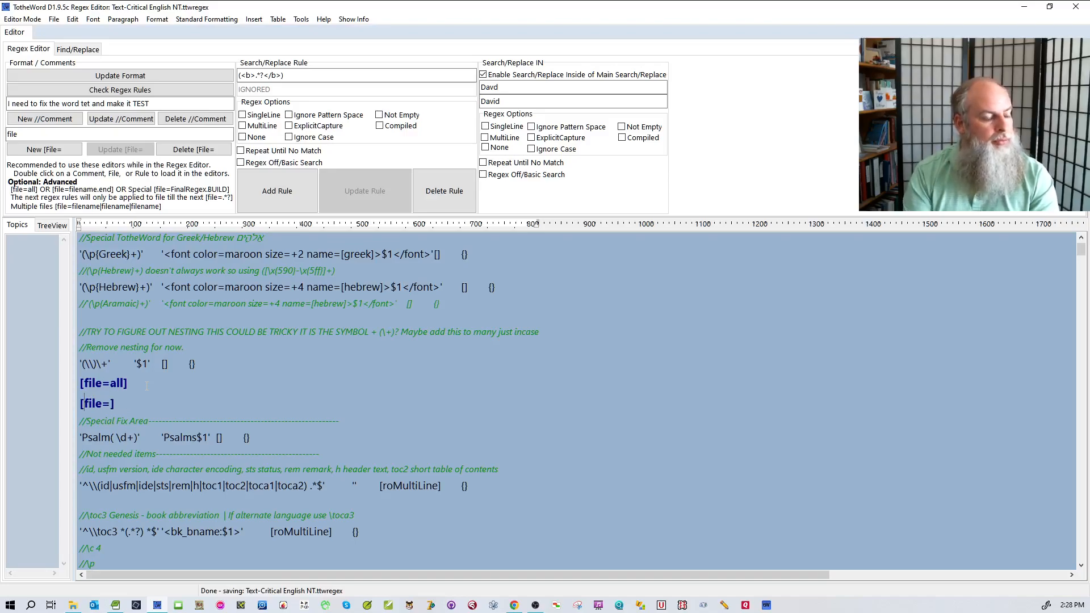
key("Right")
type("all")
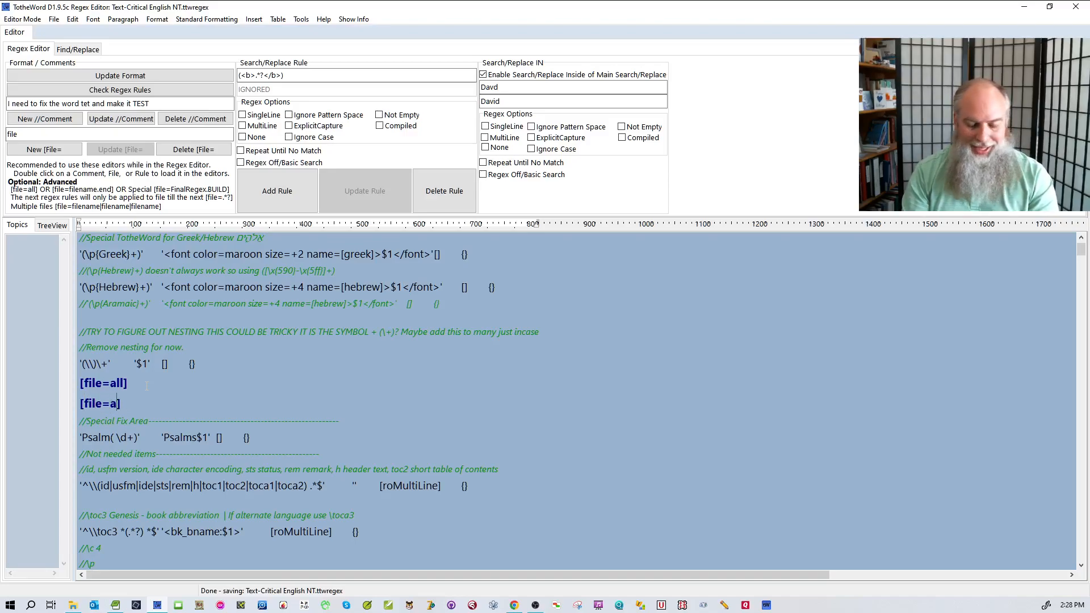
- Replace the new marker line with a blank line followed by a [file=none] marker
key("shift+Home")
key("BackSpace")
key("Return")
type("[")
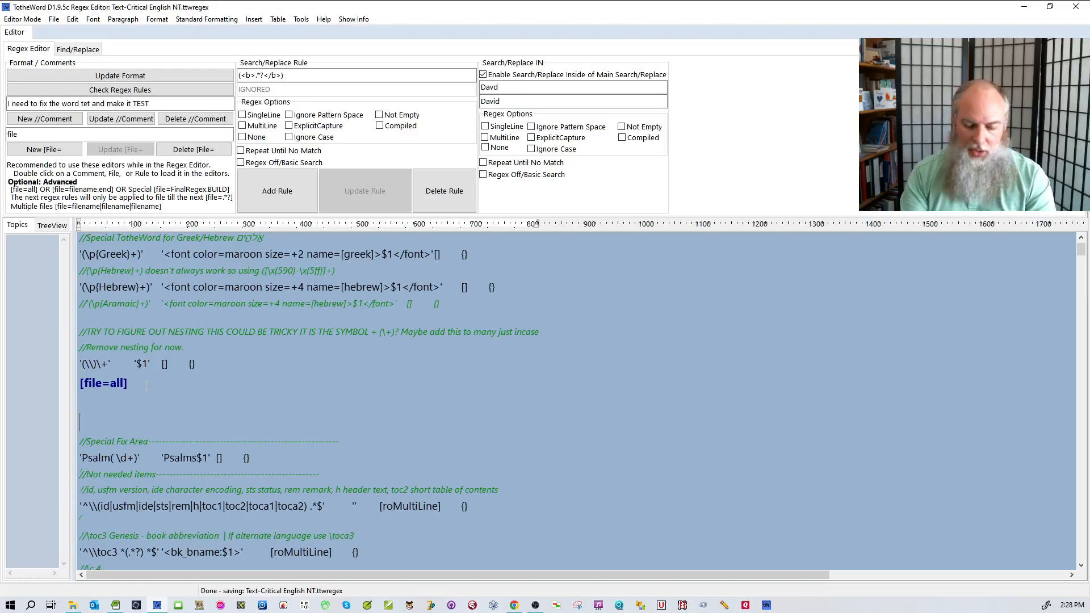
key("Right")
key("Right")
key("Right")
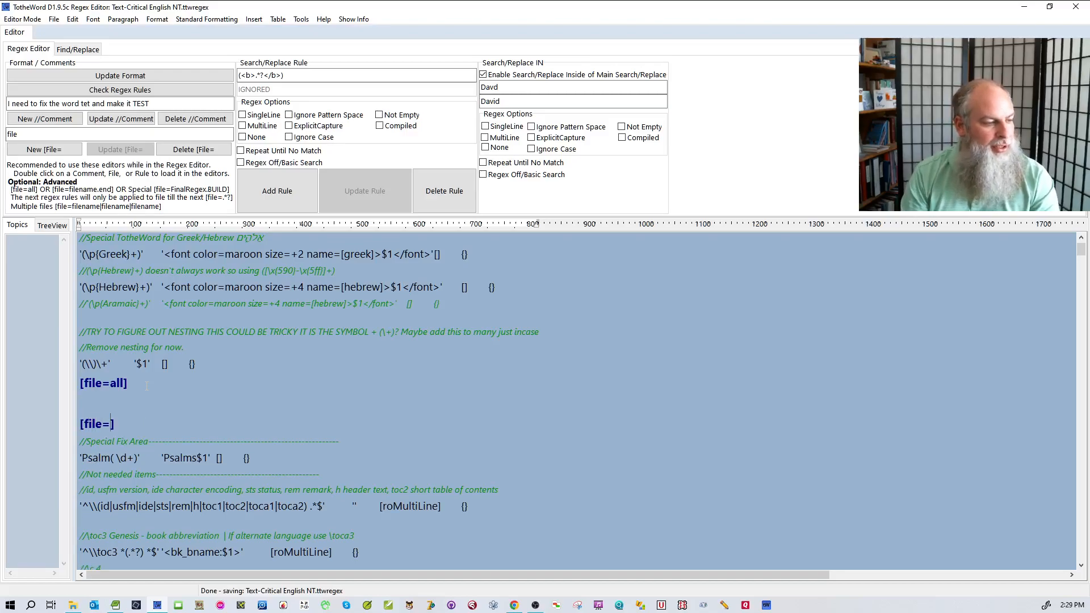
type("none")
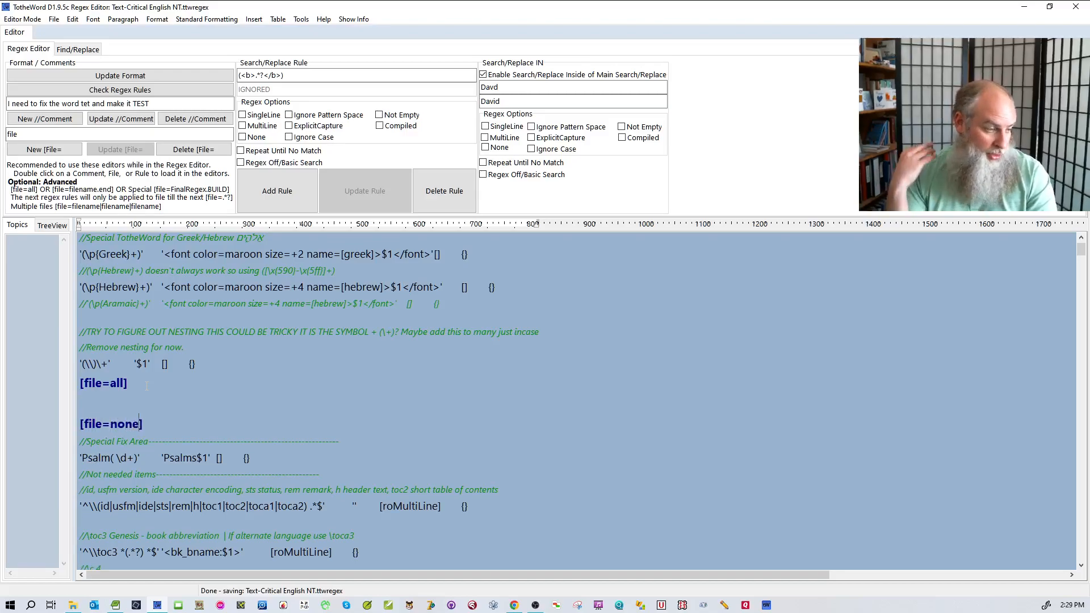
- Remove the [file=none] marker and the extra blank lines below [file=all]
key("End")
key("shift+Home")
key("BackSpace")
key("Up")
key("Delete")
key("Delete")
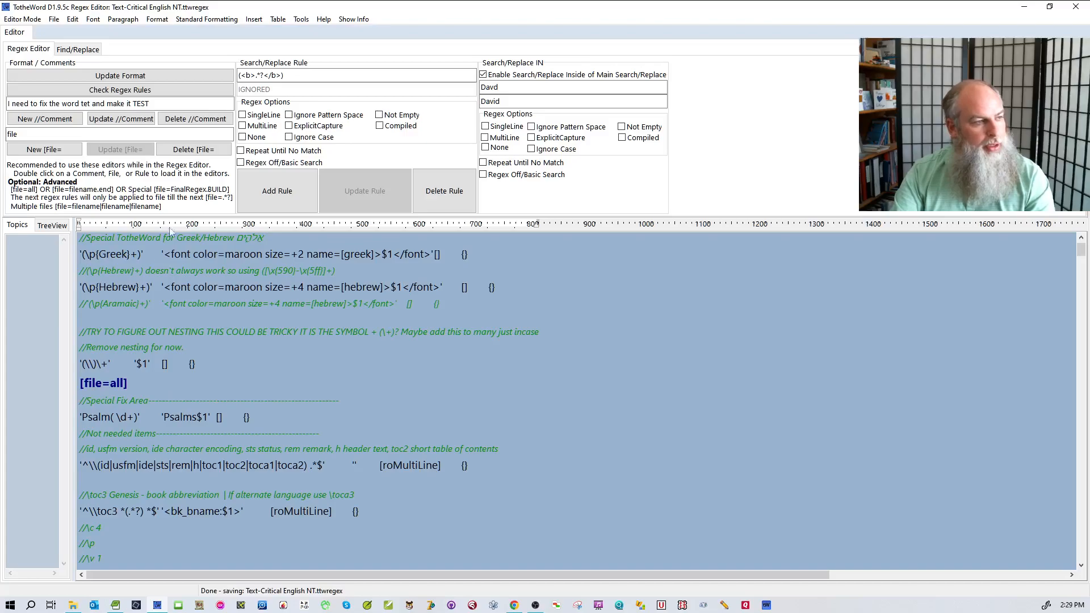
- Find the next occurrence of "file" in the document and view the Final Build section
left_click(78, 49)
left_click(95, 76)
key("ctrl+a")
type("file")
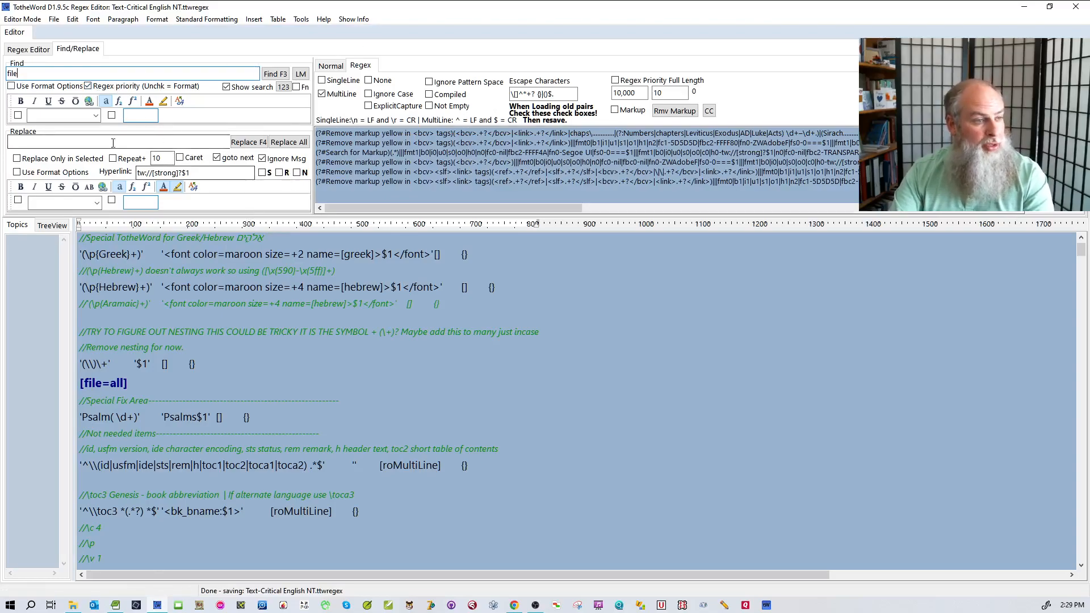
key("F3")
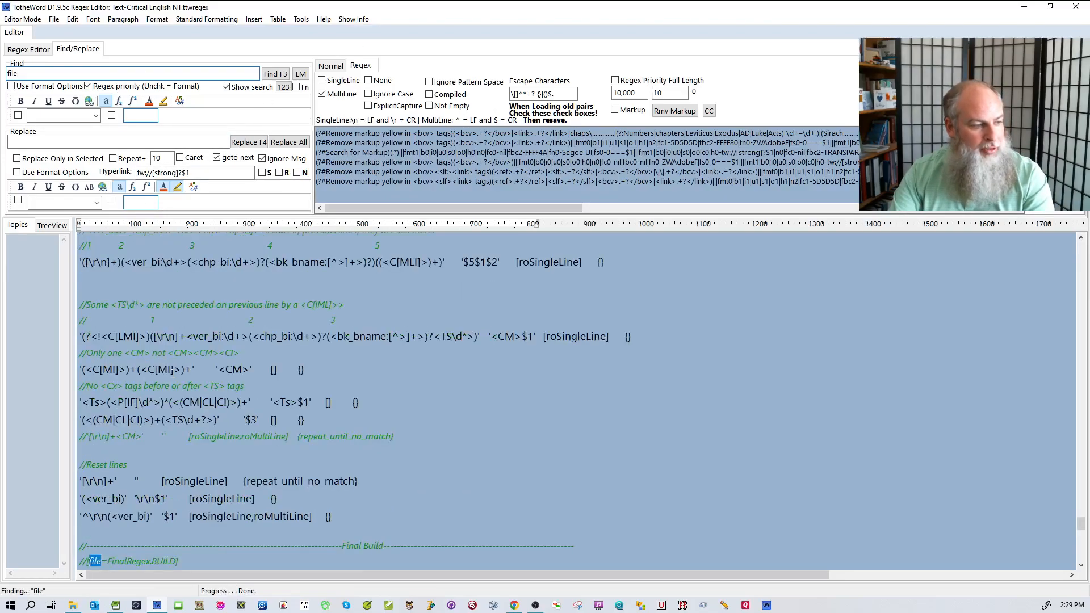
scroll(238, 418, "down", 3)
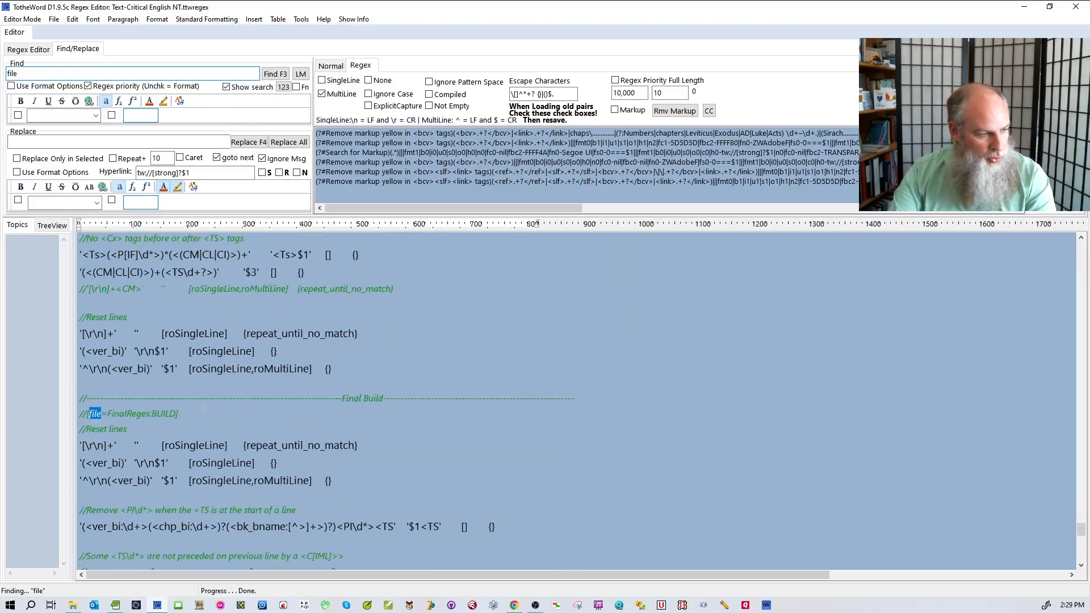
- Insert a [file=text.txt;text1.txt;] marker line directly below the //[file=FinalRegex.BUILD] comment in the Final Build section
double_click(165, 413)
left_click(152, 413)
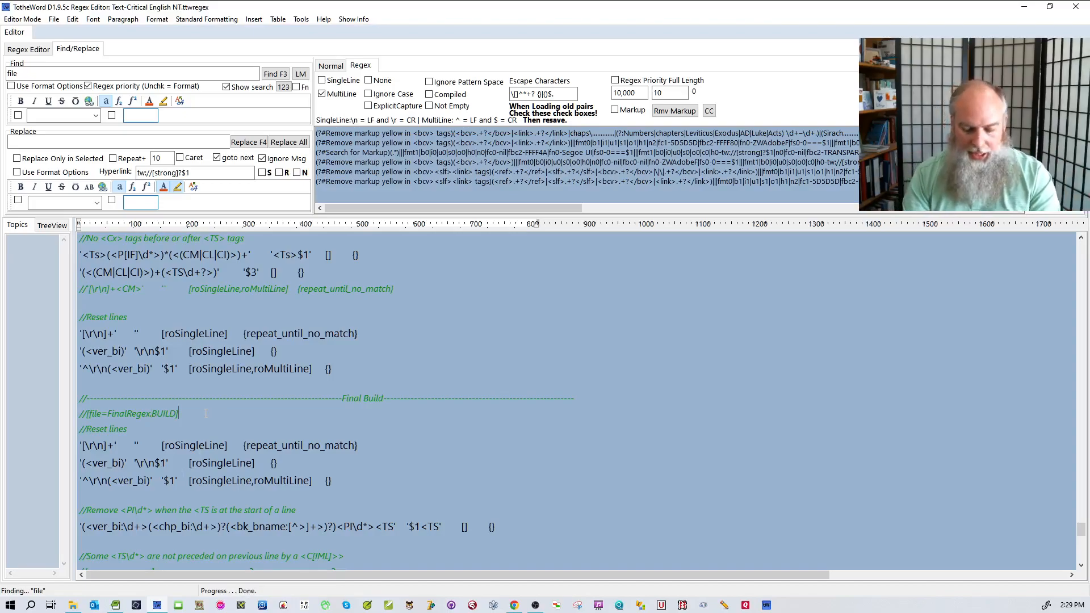
key("Return")
type("[file=]")
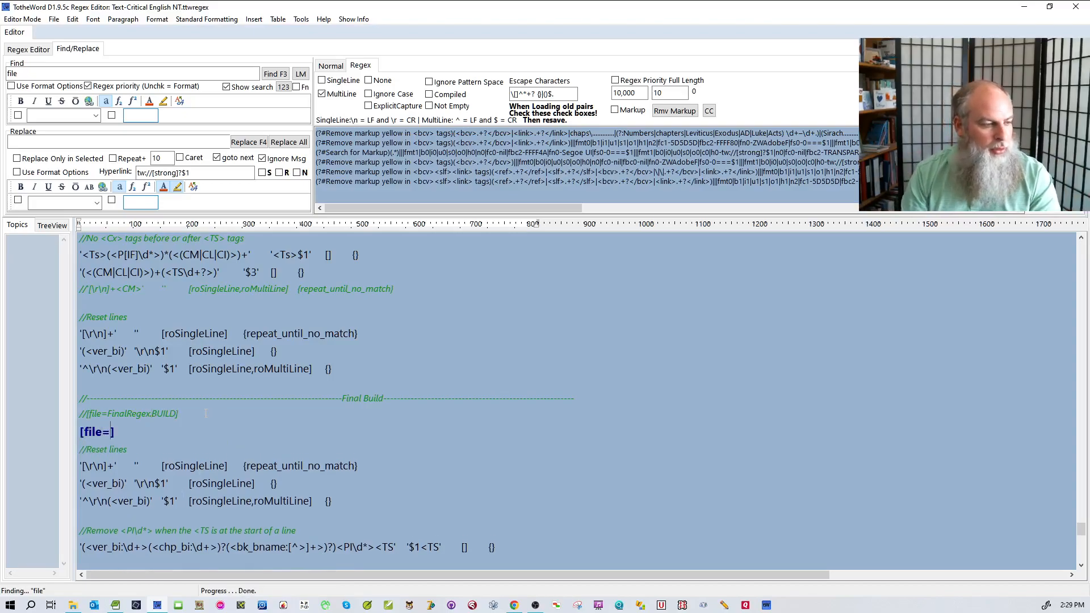
type("text.txt;")
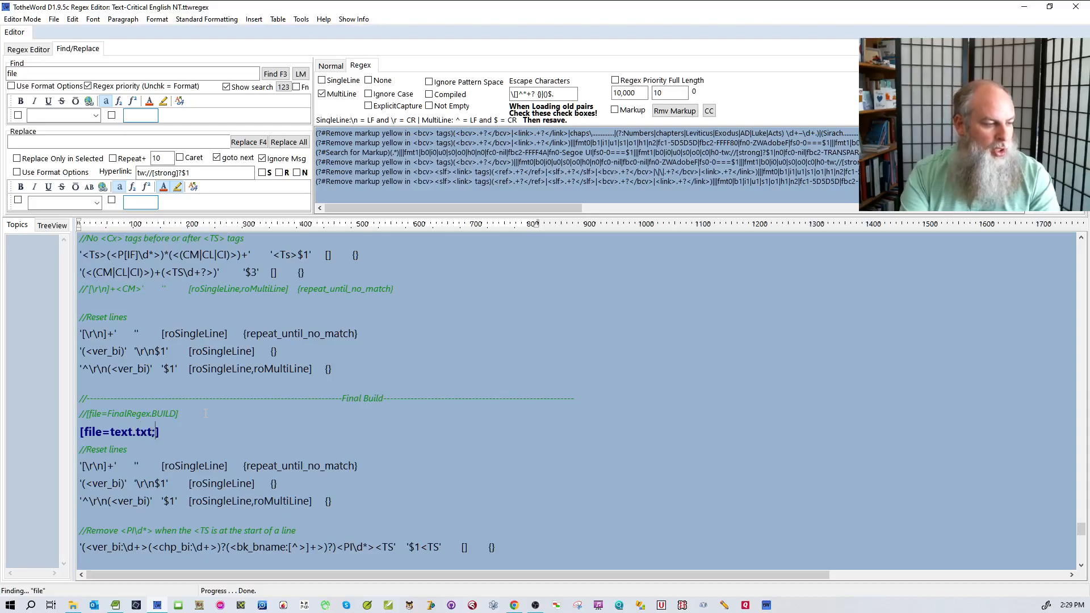
type("text1.")
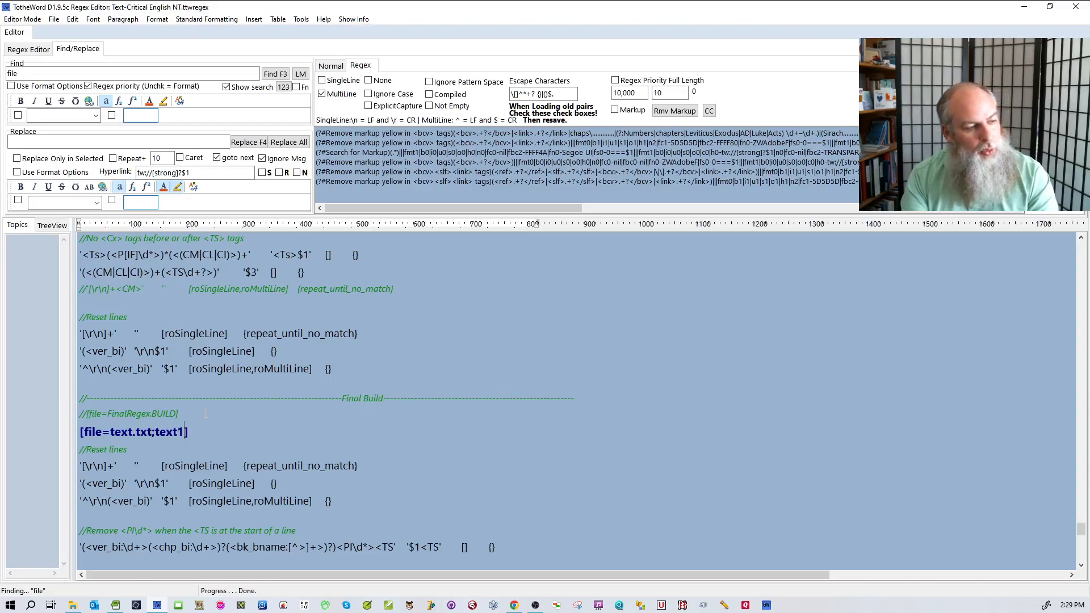
type("txt;")
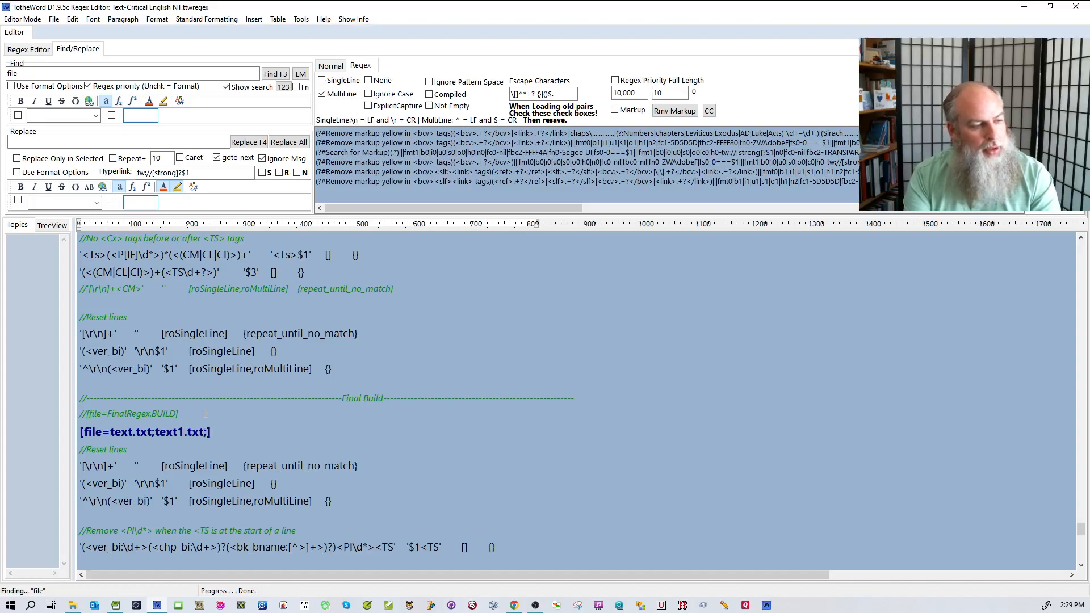
- Remove the [file=text.txt;text1.txt;] marker line together with its line break from the Final Build section
key("End")
key("shift+Home")
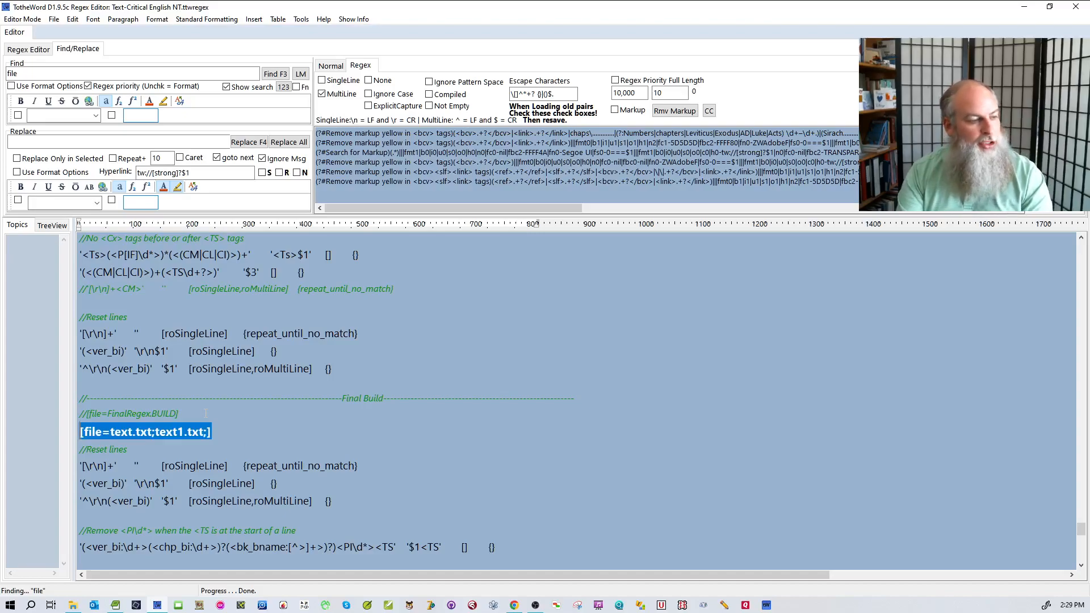
key("Delete")
key("Delete")
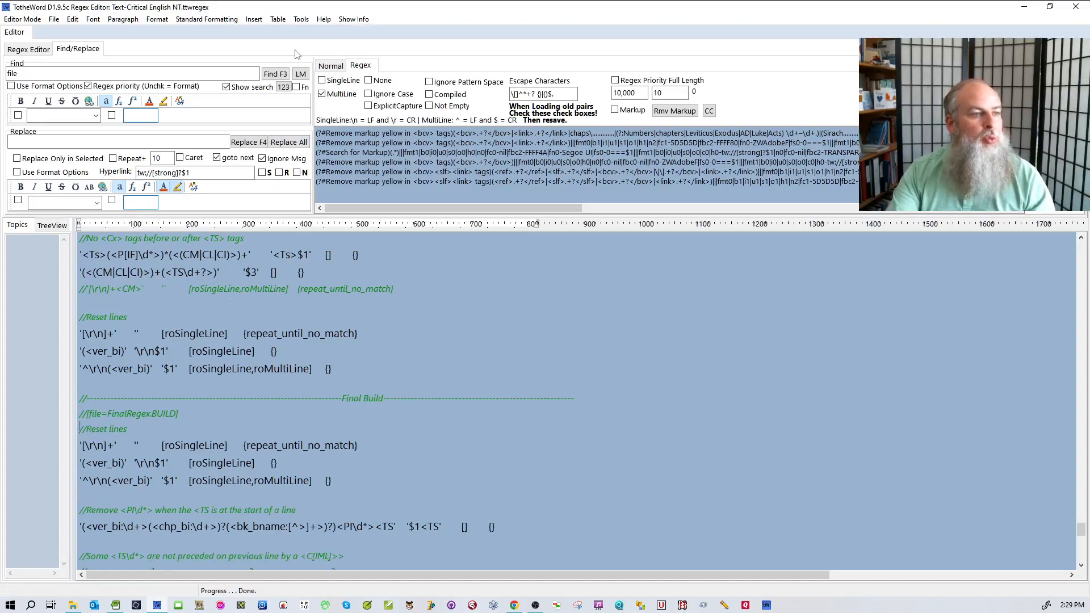
- Open the Regex Editor Help, review its rule syntax and optional third and fourth tags, and close it
left_click(321, 23)
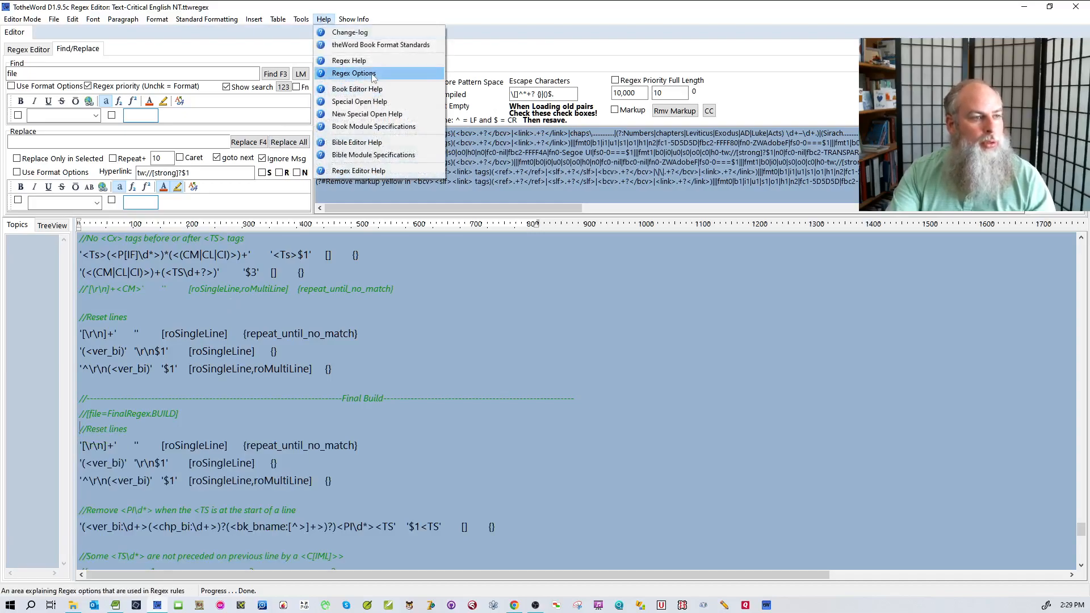
left_click(372, 170)
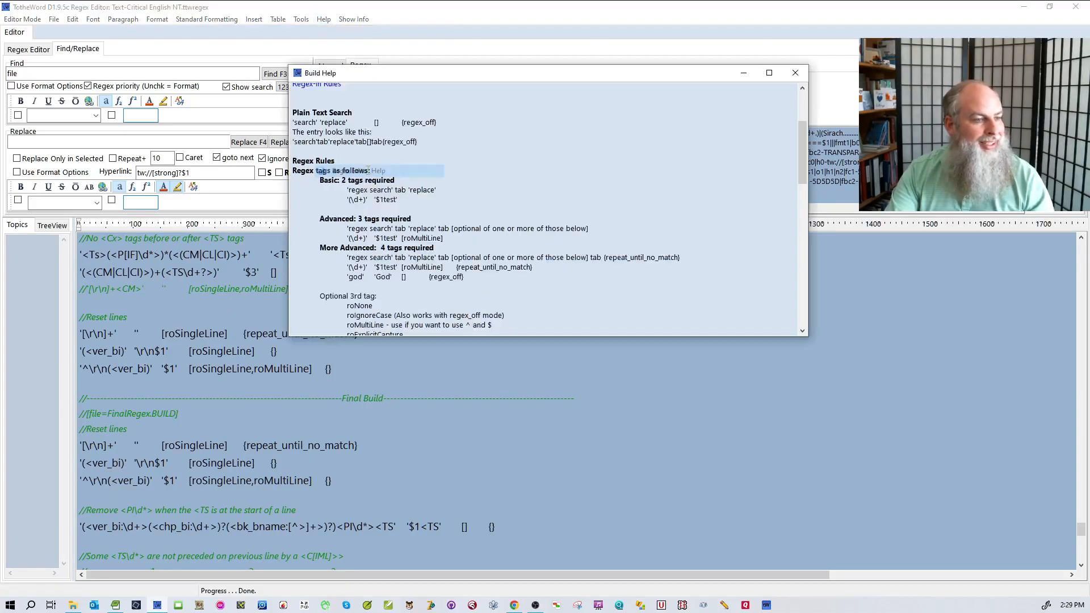
scroll(407, 234, "up", 4)
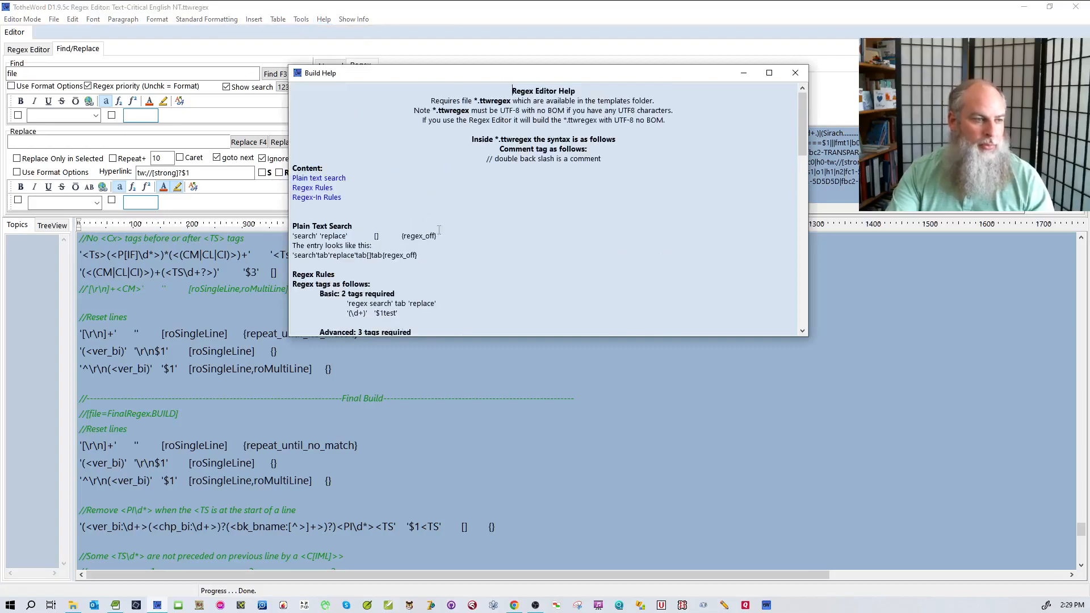
scroll(510, 232, "down", 9)
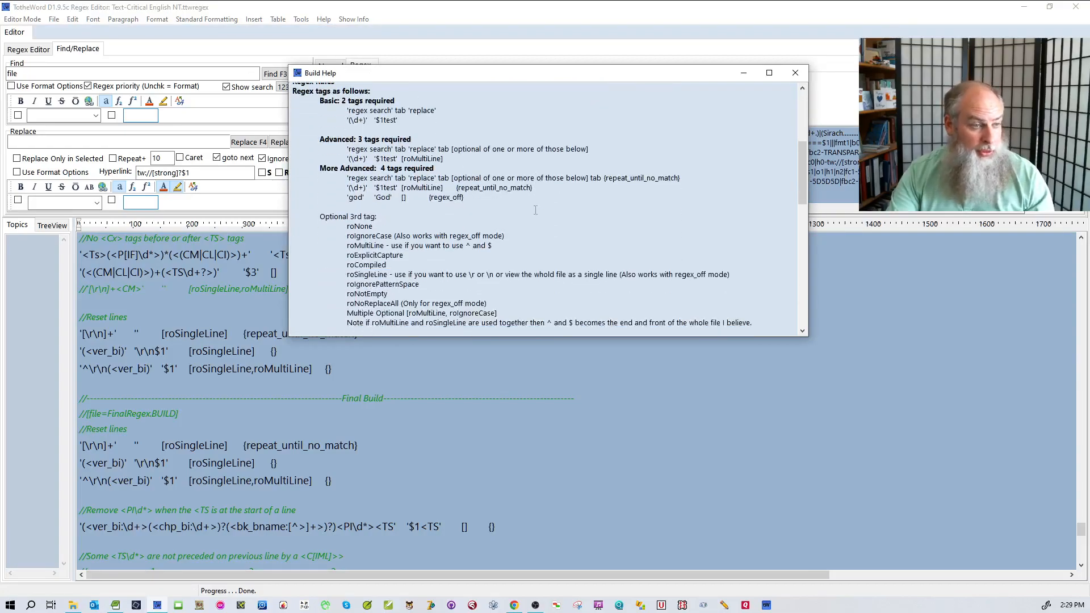
scroll(536, 210, "down", 10)
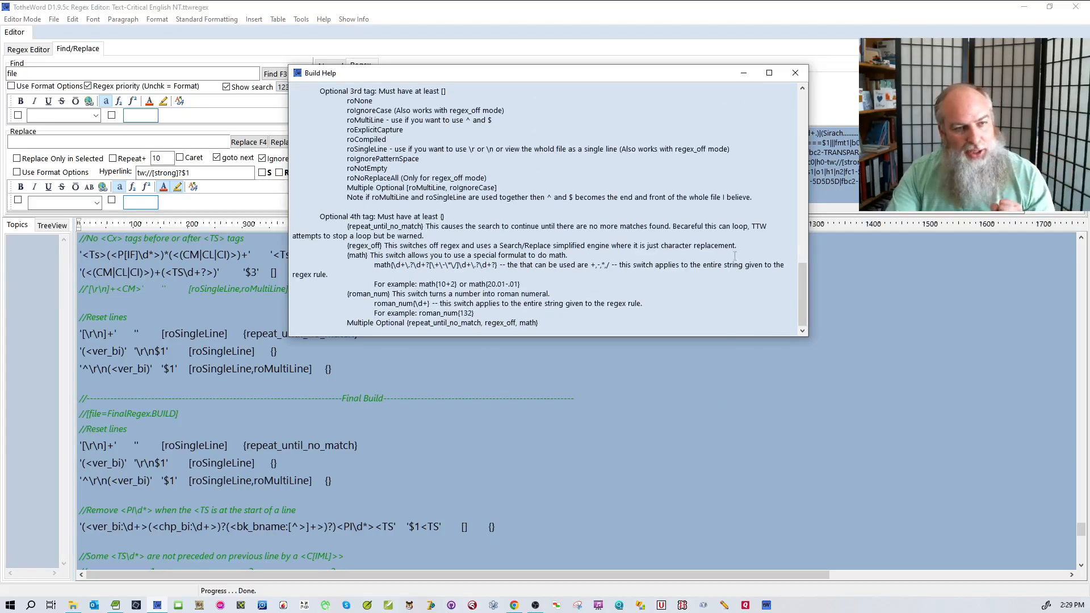
left_click_drag(802, 284, 807, 76)
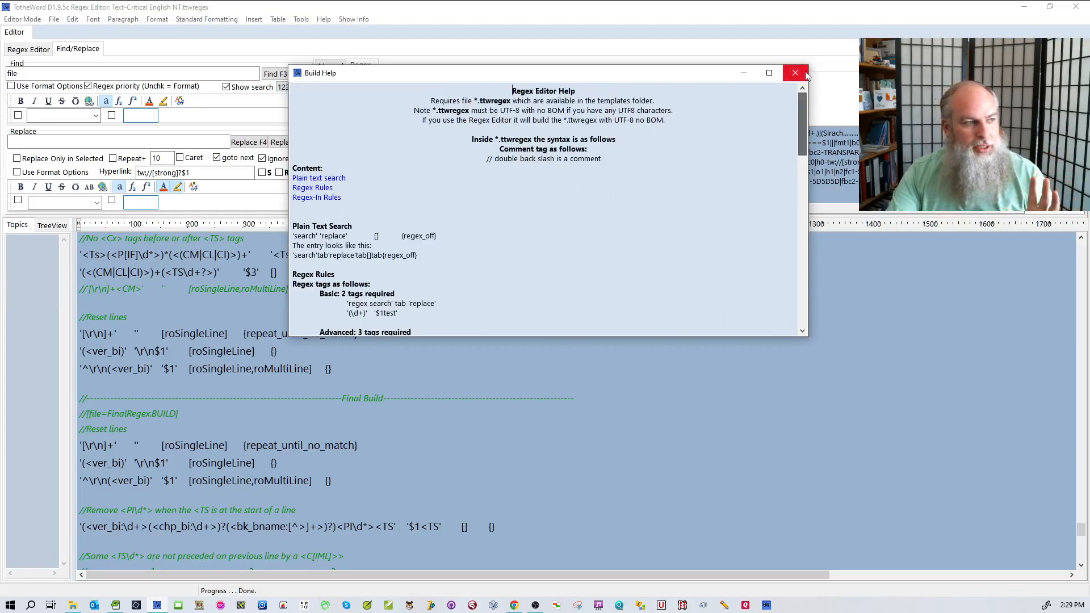
left_click(805, 74)
- Return to the rule editing tools and load the rule below the "Remove nesting for now." comment
left_click(28, 49)
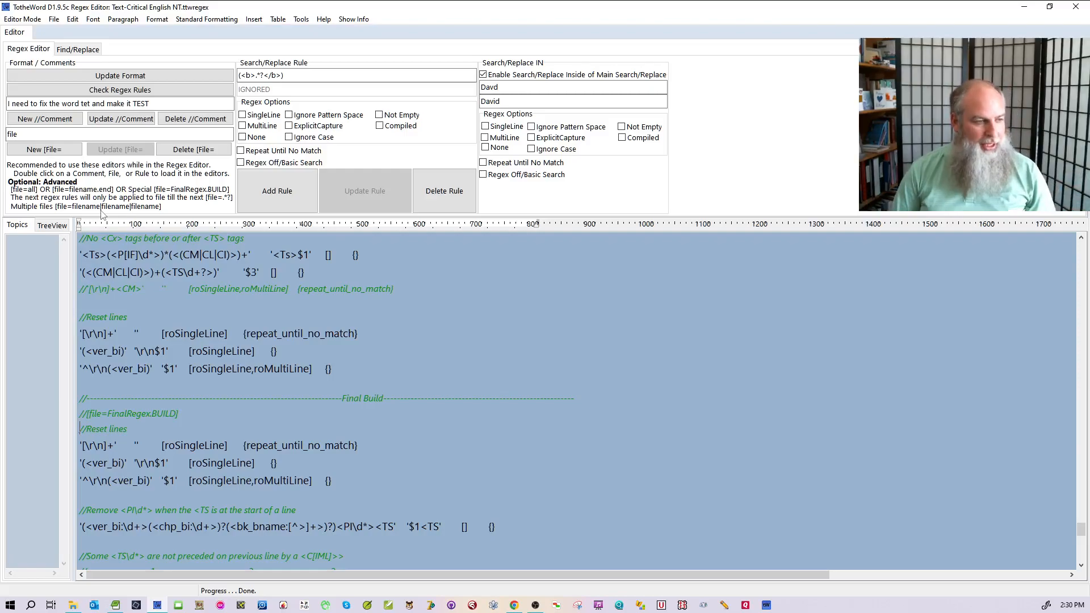
scroll(890, 425, "up", 5)
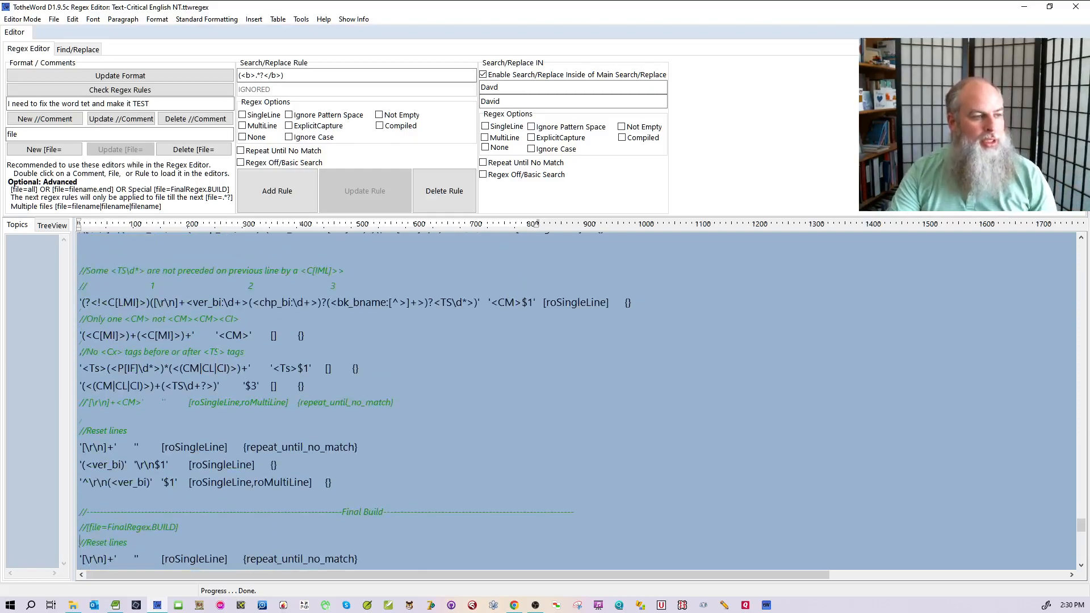
left_click_drag(1081, 519, 1081, 244)
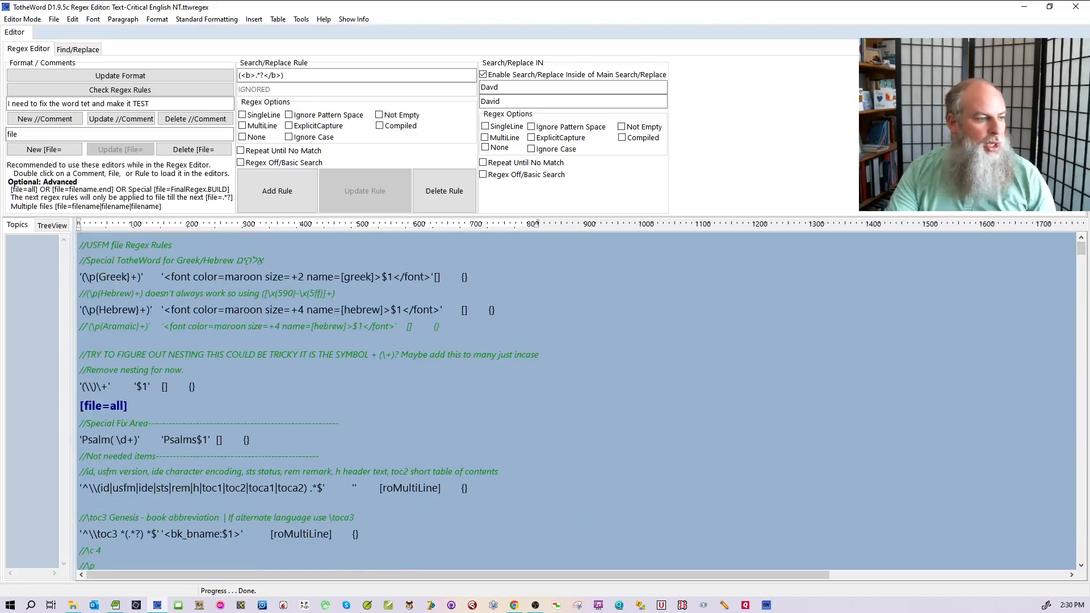
double_click(93, 386)
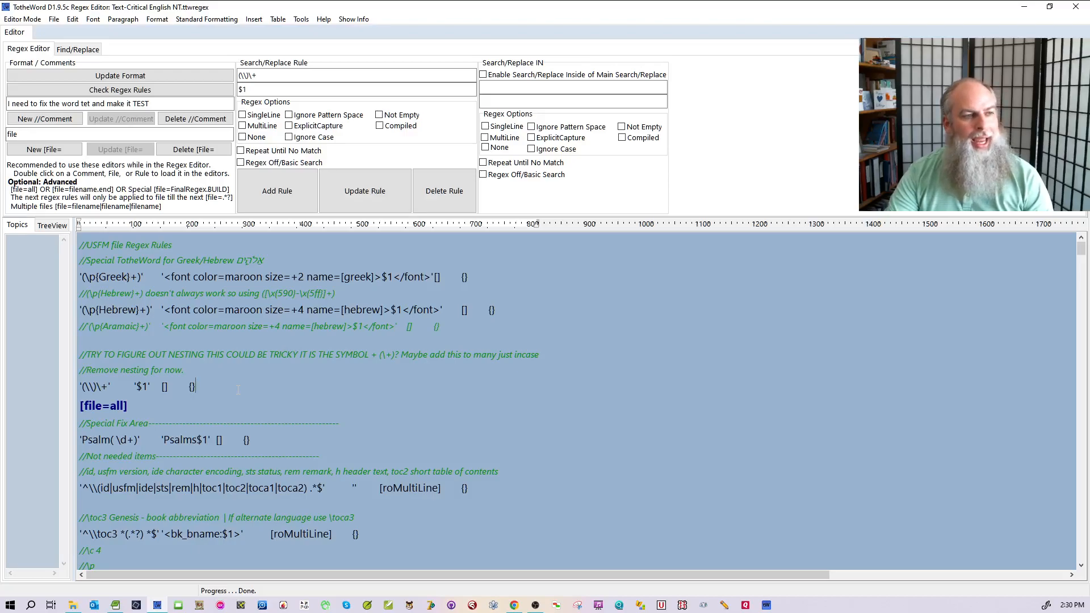
- Switch from the Regex Editor to the Book Editor mode without saving the changes
left_click(23, 18)
left_click(27, 33)
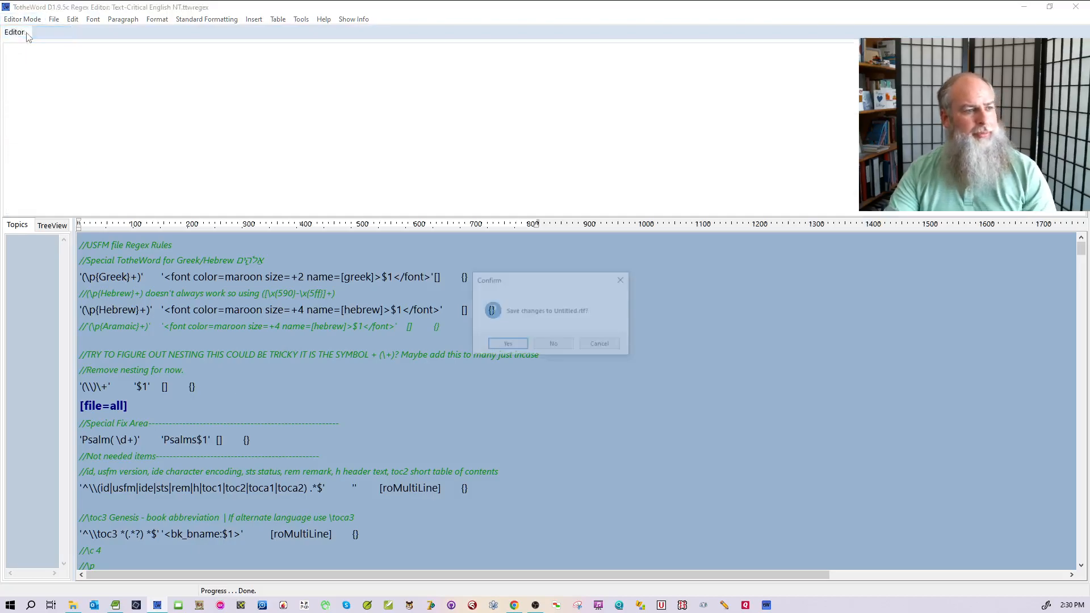
left_click(553, 346)
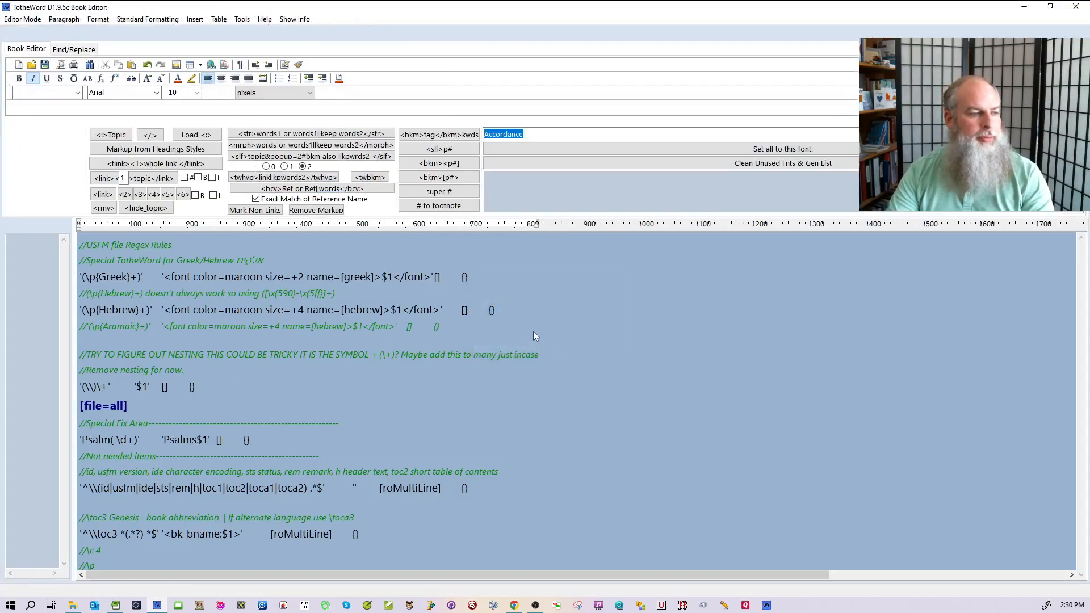
left_click(54, 18)
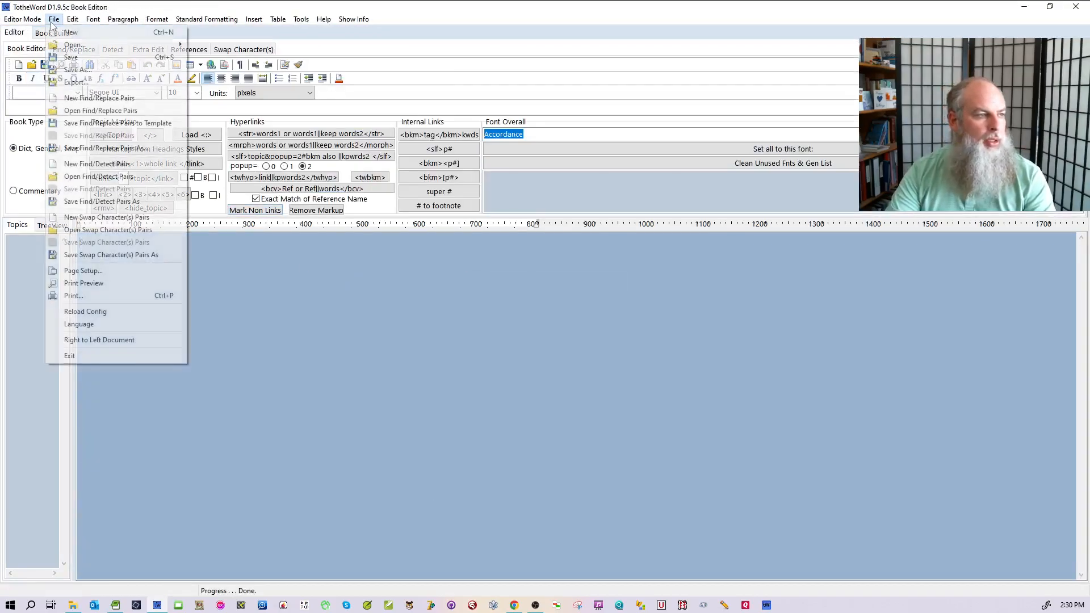
mouse_move(74, 44)
mouse_move(194, 50)
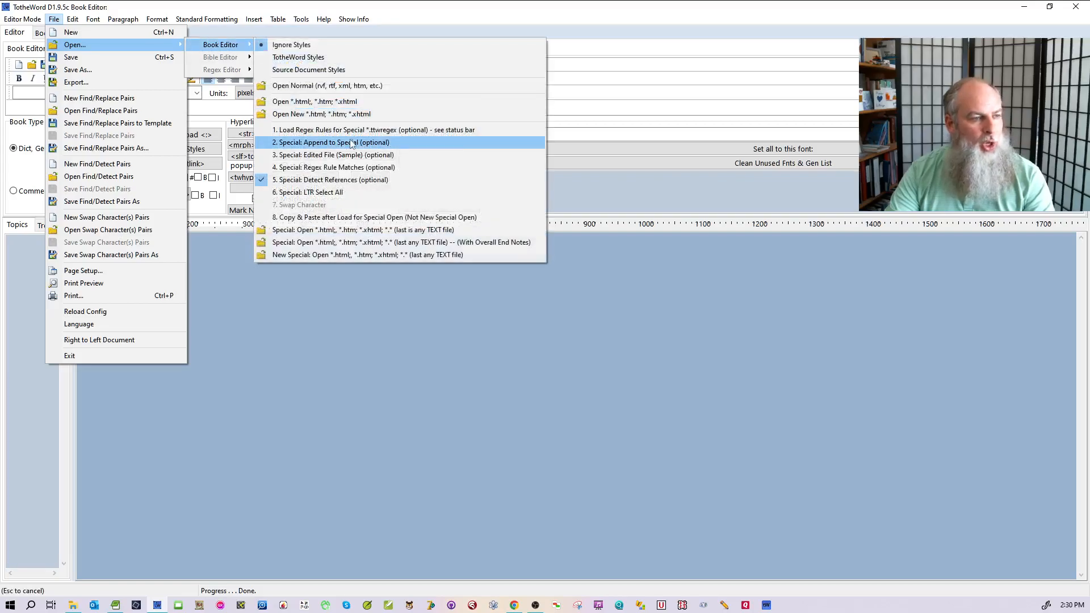
left_click(362, 90)
left_click(587, 561)
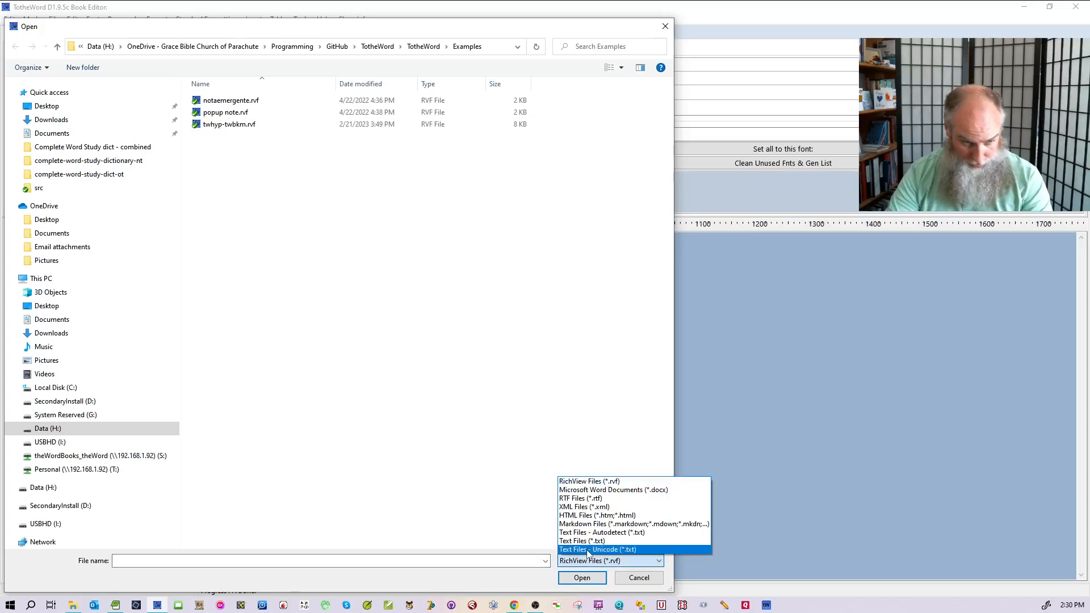
left_click(587, 550)
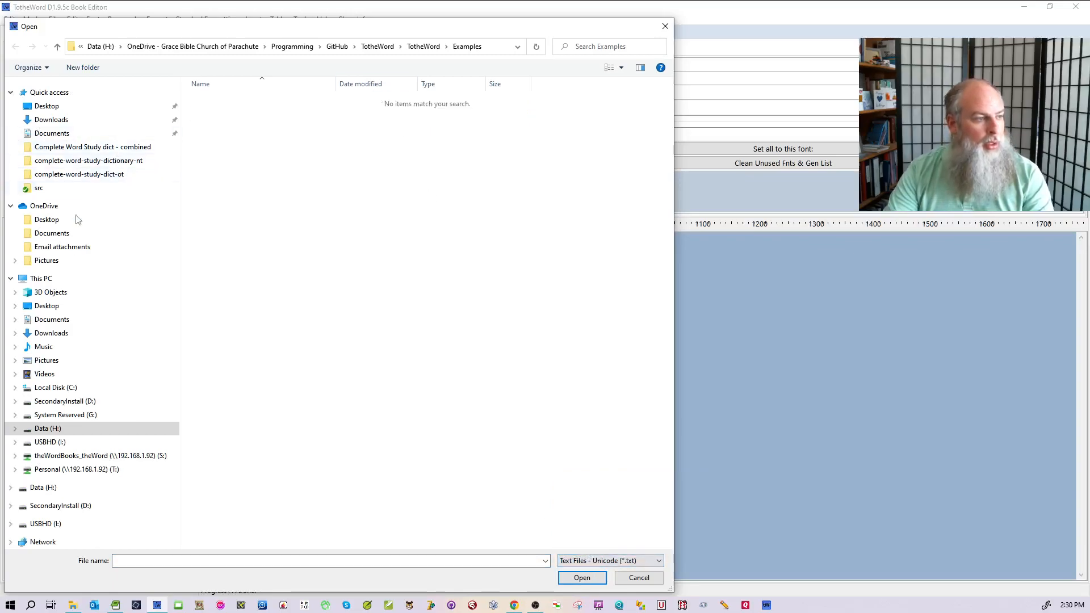
left_click(50, 430)
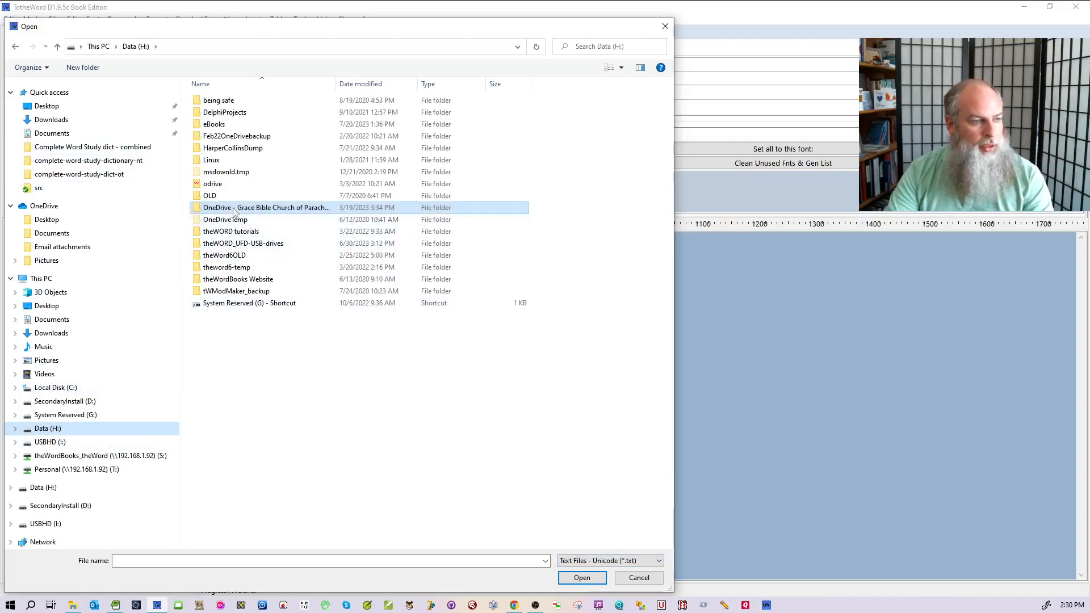
double_click(235, 209)
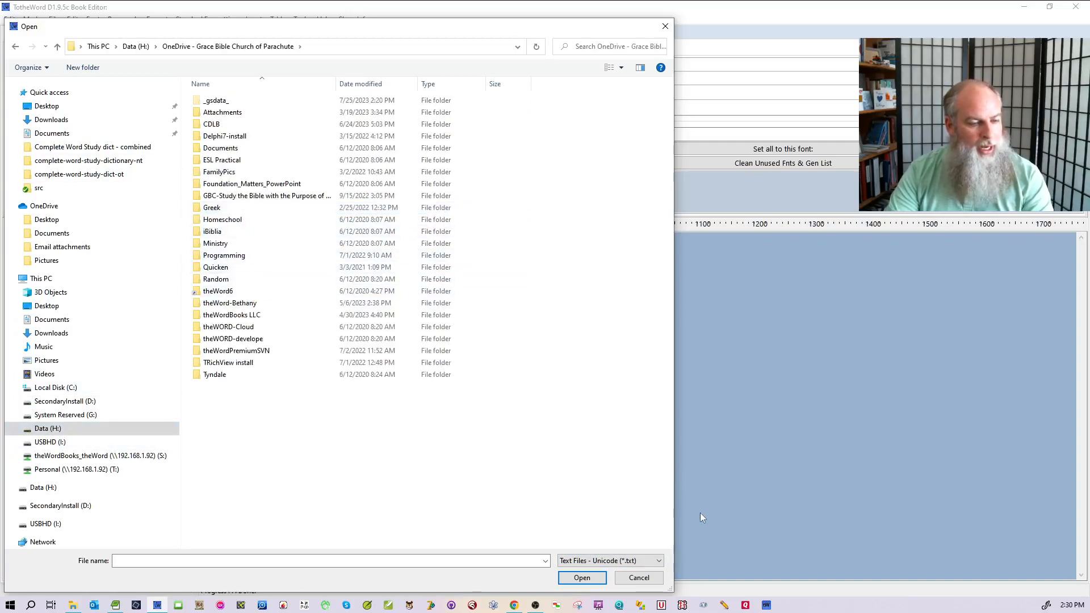
left_click(641, 579)
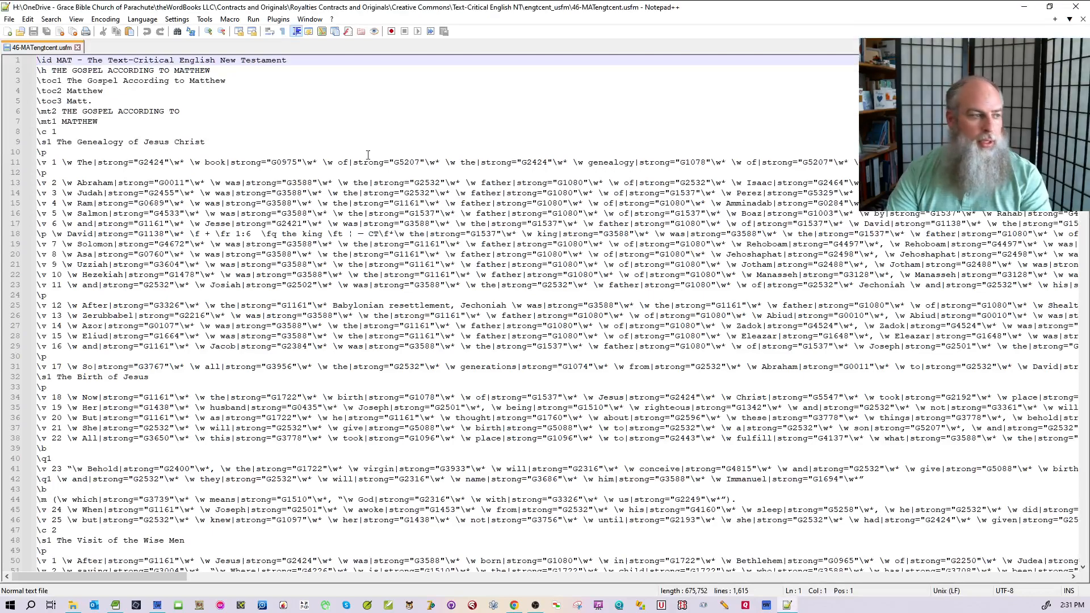
- Examine the \id, \h and title lines at the start of 46-MATengtcent.usfm in Notepad++
left_click(208, 132)
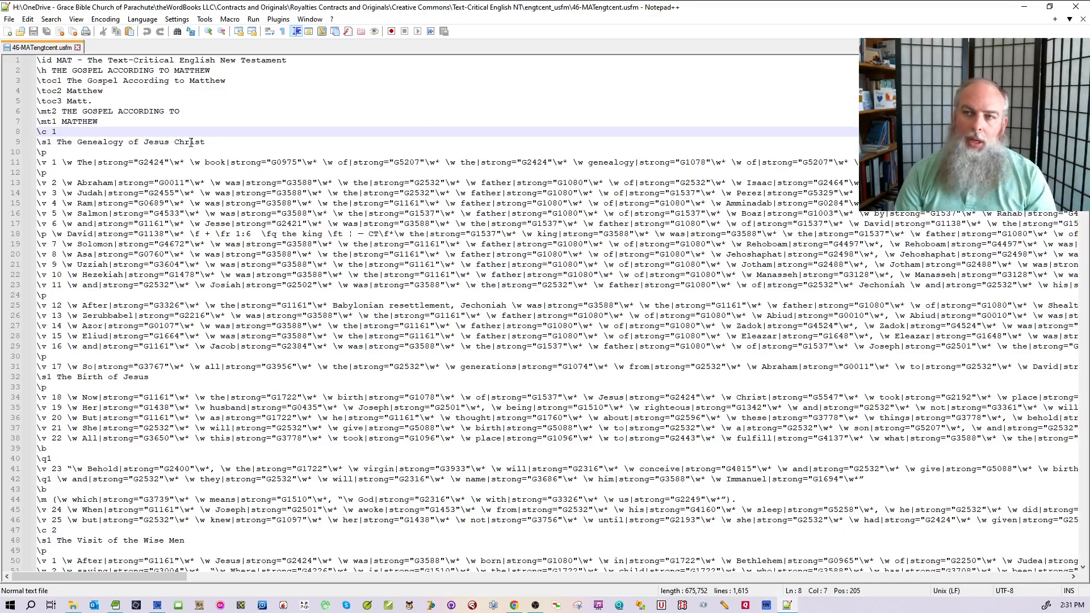
left_click_drag(37, 60, 205, 71)
left_click(68, 122)
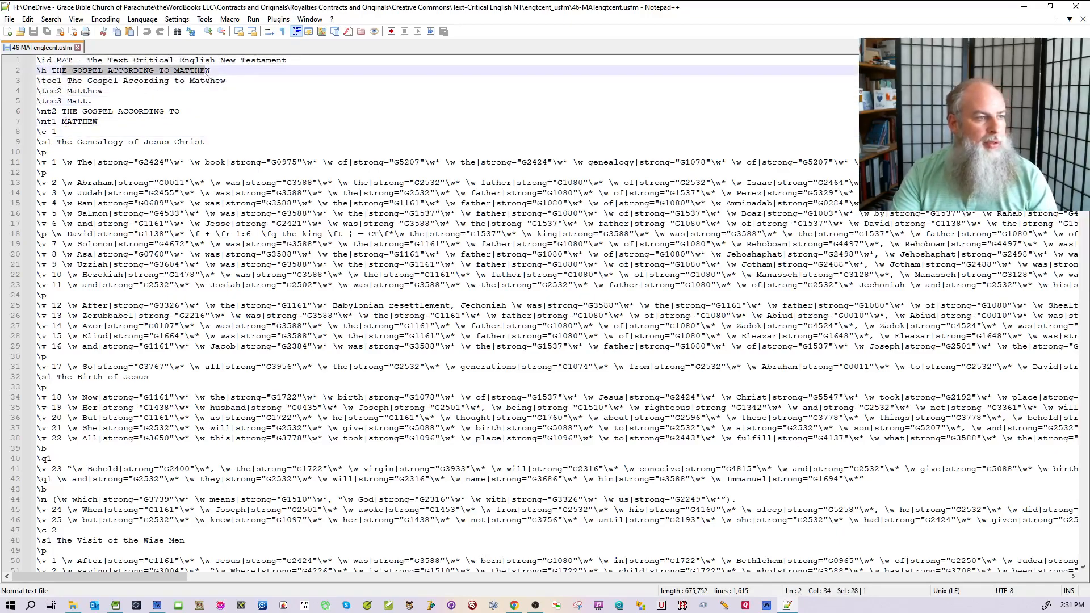
- Switch back to TotheWord and change the editor mode to the Bible Editor
left_click(157, 606)
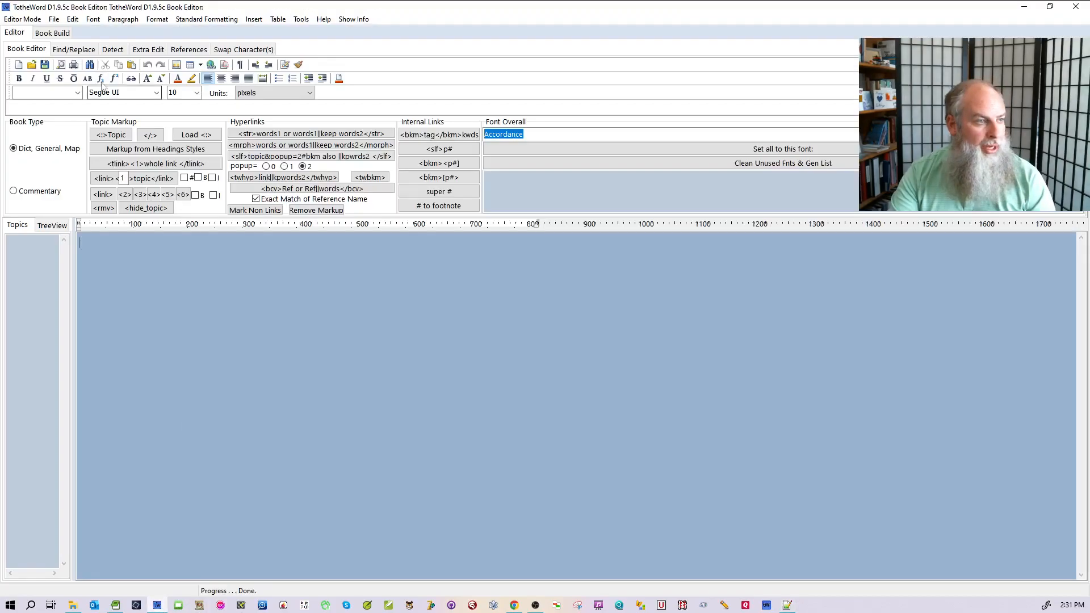
left_click(26, 19)
left_click(30, 44)
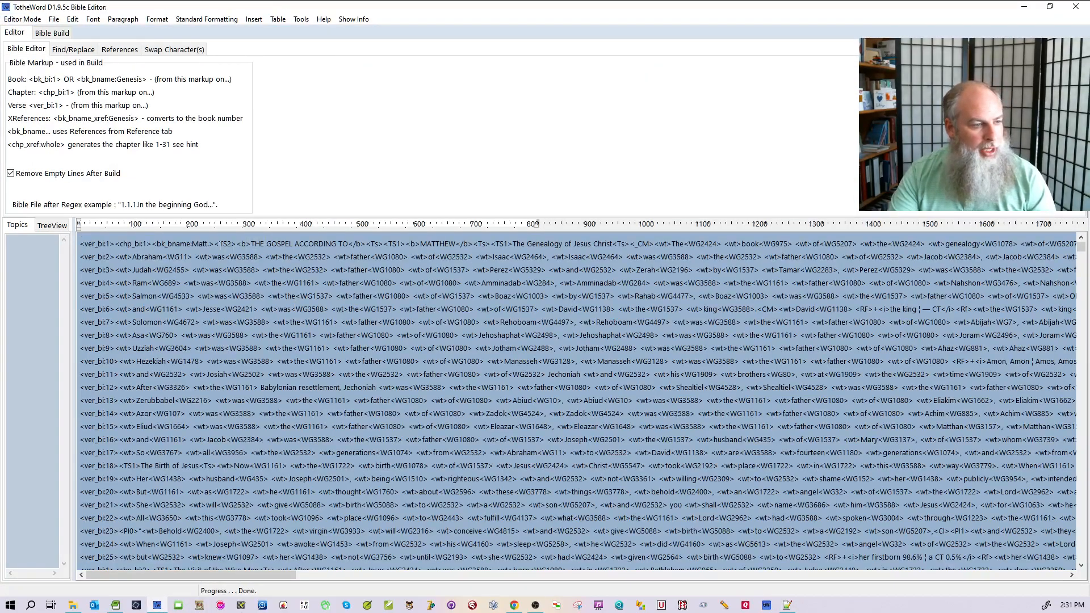
- Copy <TS2><b>THE GOSPEL ACCORDING TO</b><Ts> from the first verse and paste it after the \h line's text in Notepad++
left_click_drag(219, 244, 381, 249)
key("ctrl+c")
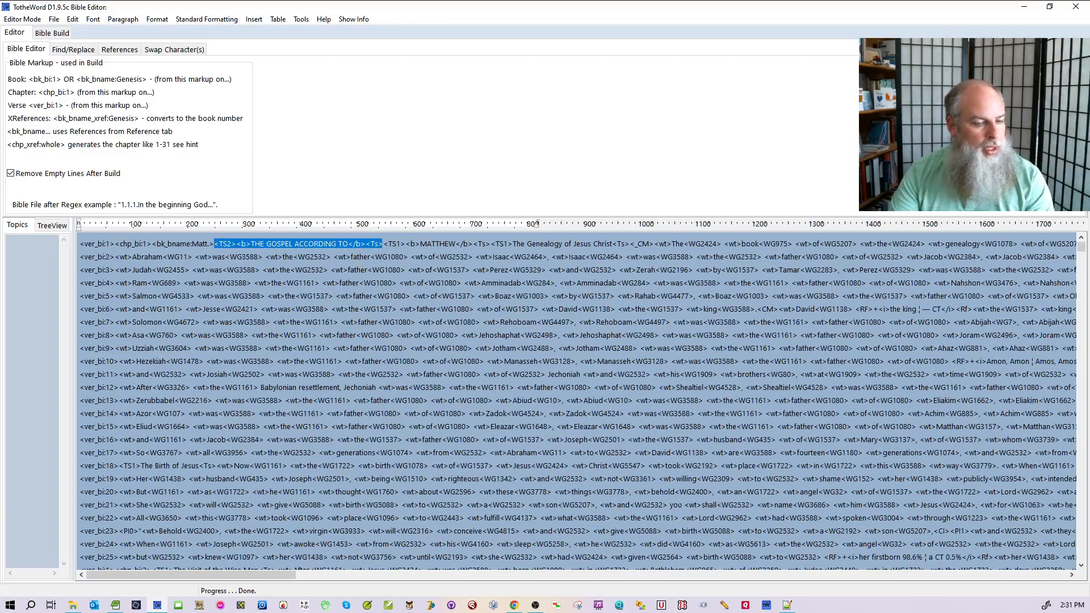
left_click(797, 606)
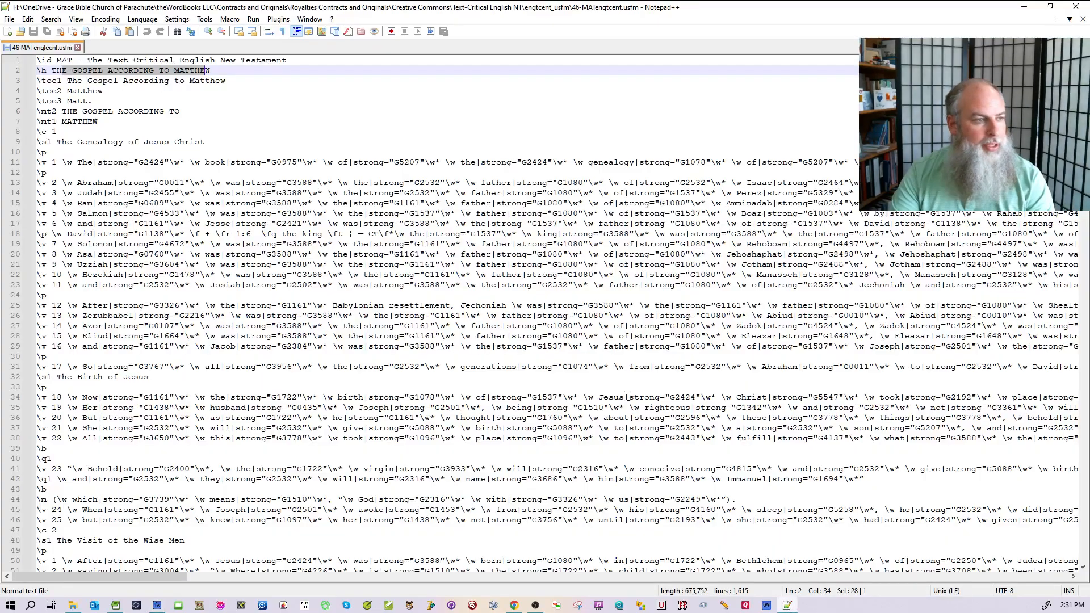
left_click(250, 71)
key("ctrl+v")
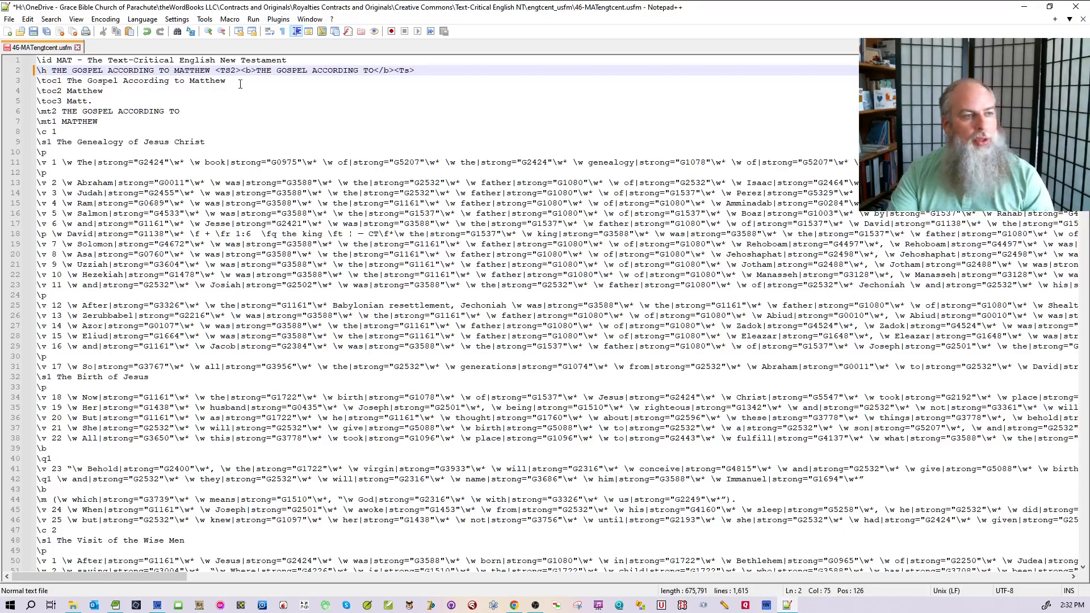
- Delete the pasted <TS2> title markup from the \h line and close Notepad++
left_click_drag(438, 67, 216, 72)
key("Delete")
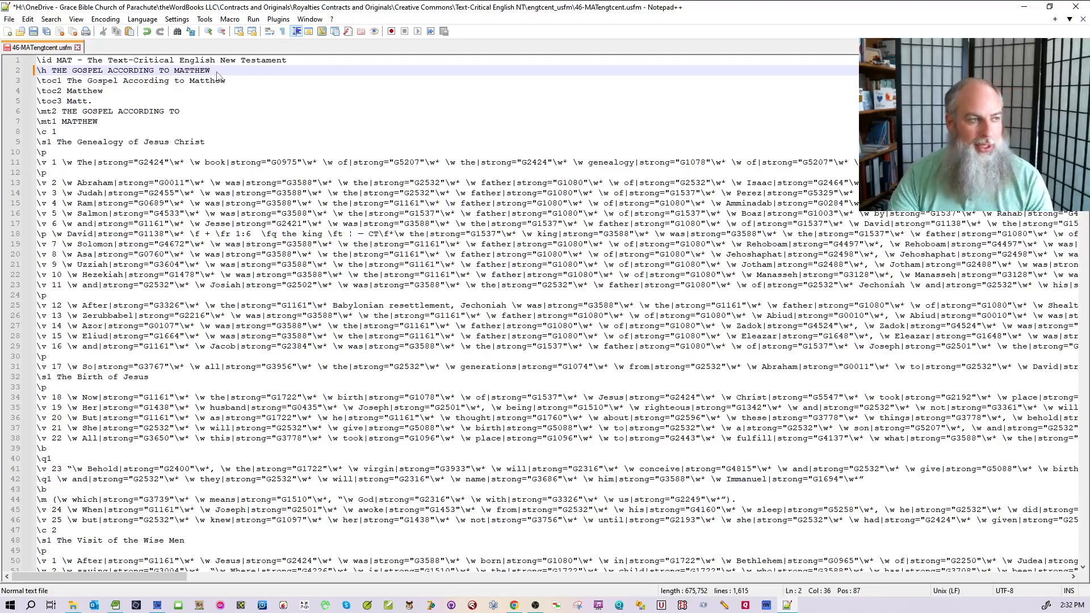
left_click(1075, 8)
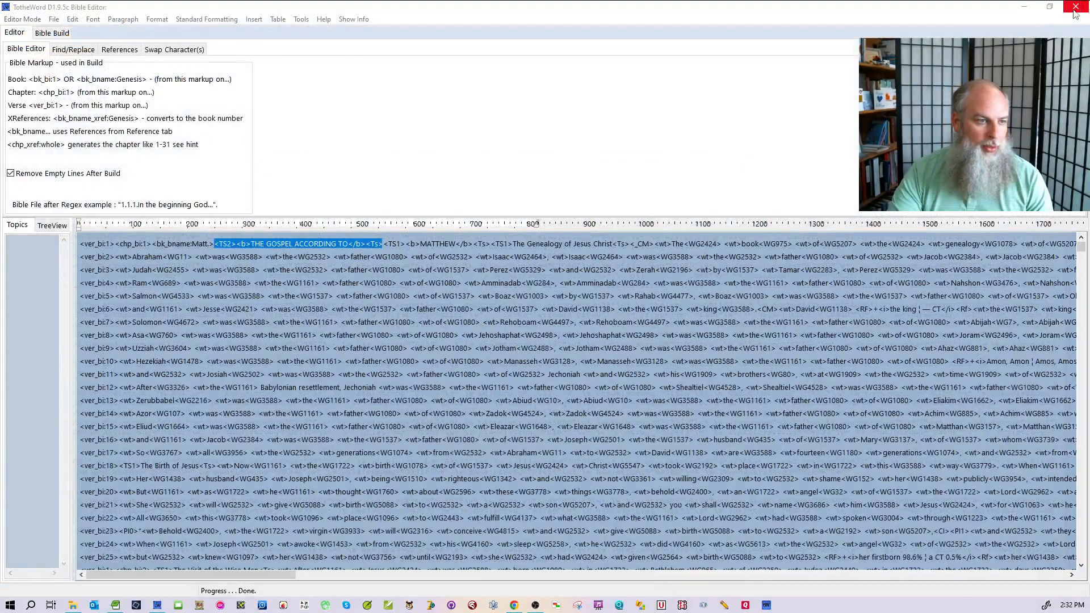
- Load a Matthew text file through Special: Open Bible File(s) with the regex rules applied, and check the first verse's <ver_bi:1> marker
left_click(54, 19)
mouse_move(113, 44)
mouse_move(222, 57)
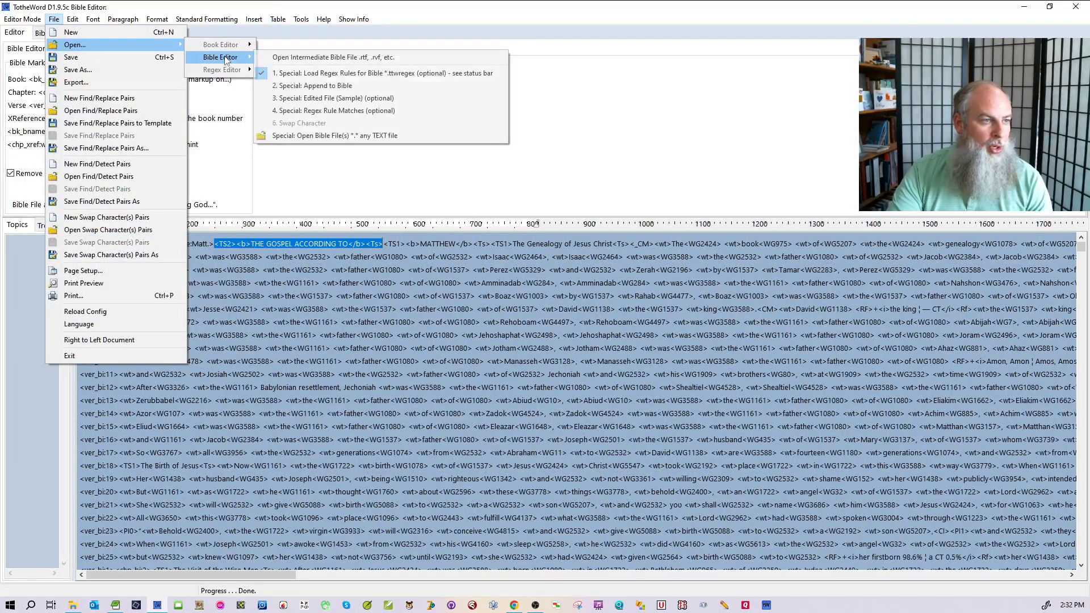
left_click(326, 139)
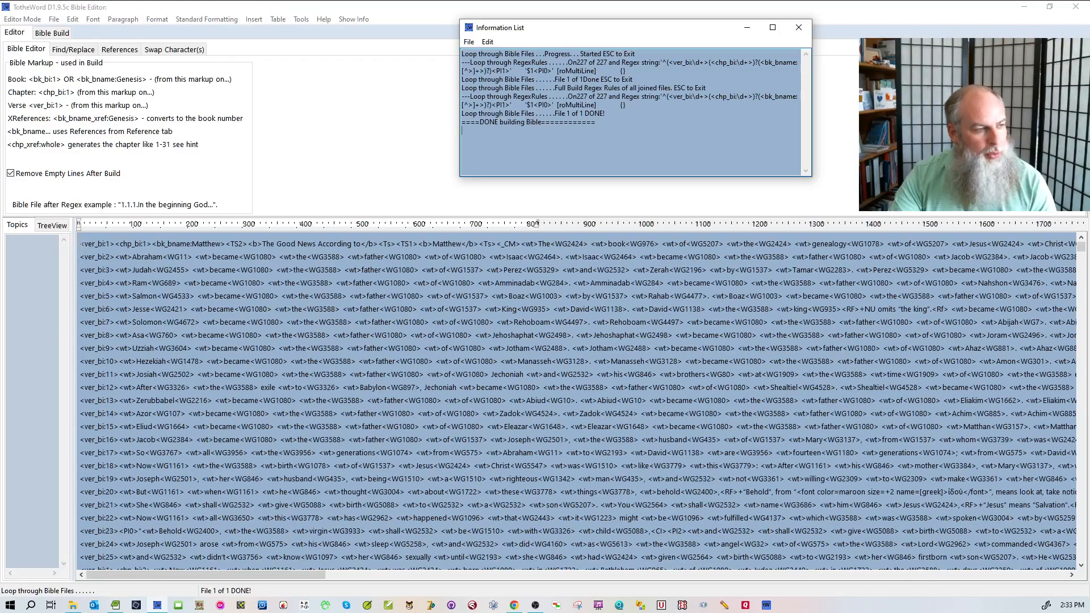
left_click_drag(81, 244, 109, 245)
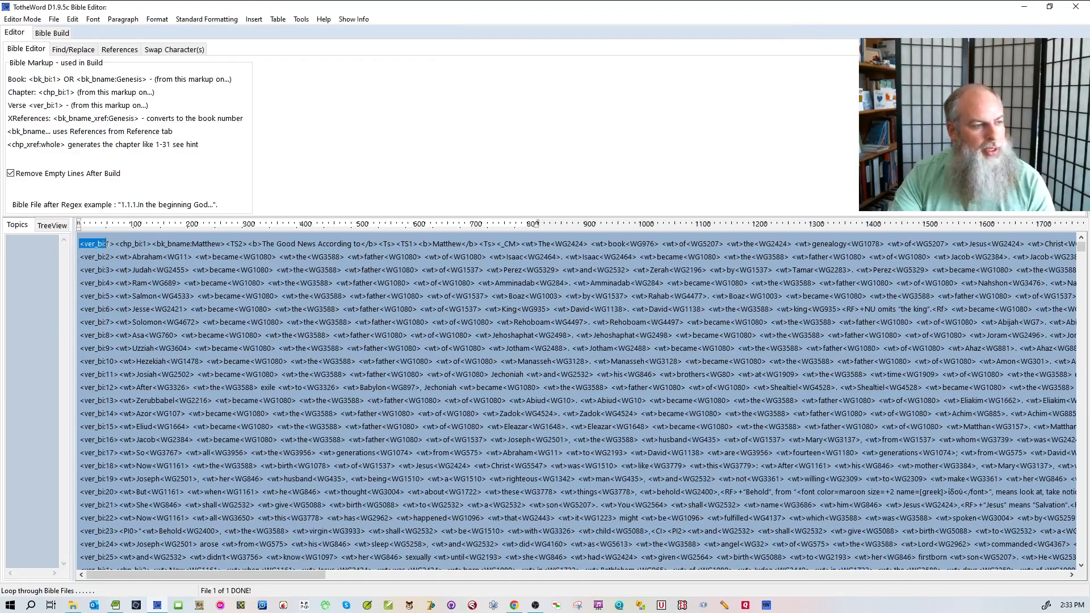
left_click(110, 244)
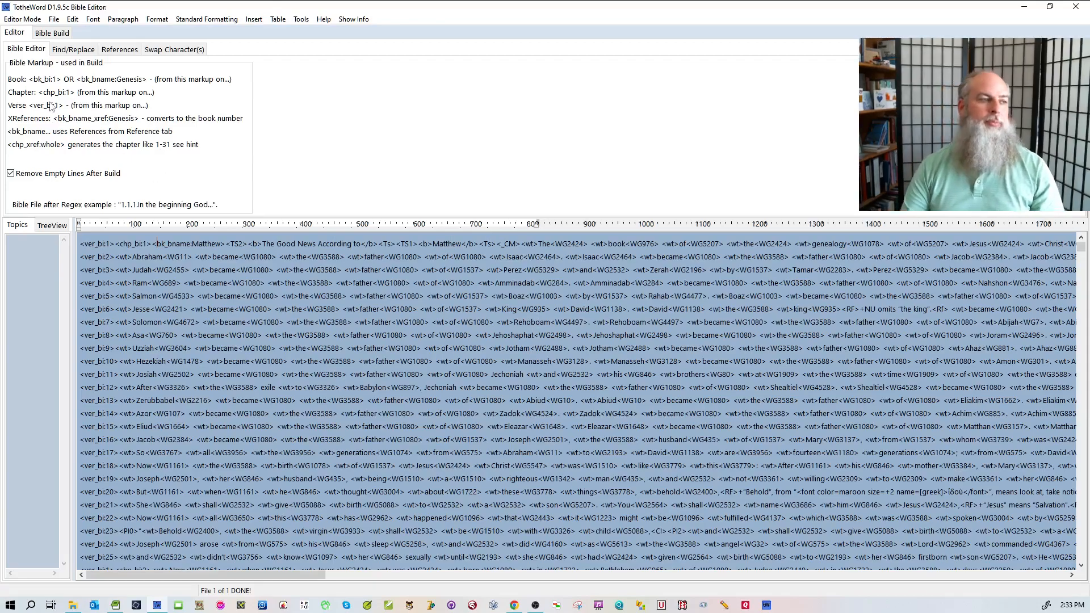
- Review the Bible Build settings for the configuration, about file and map file, and return to the editor
left_click(57, 35)
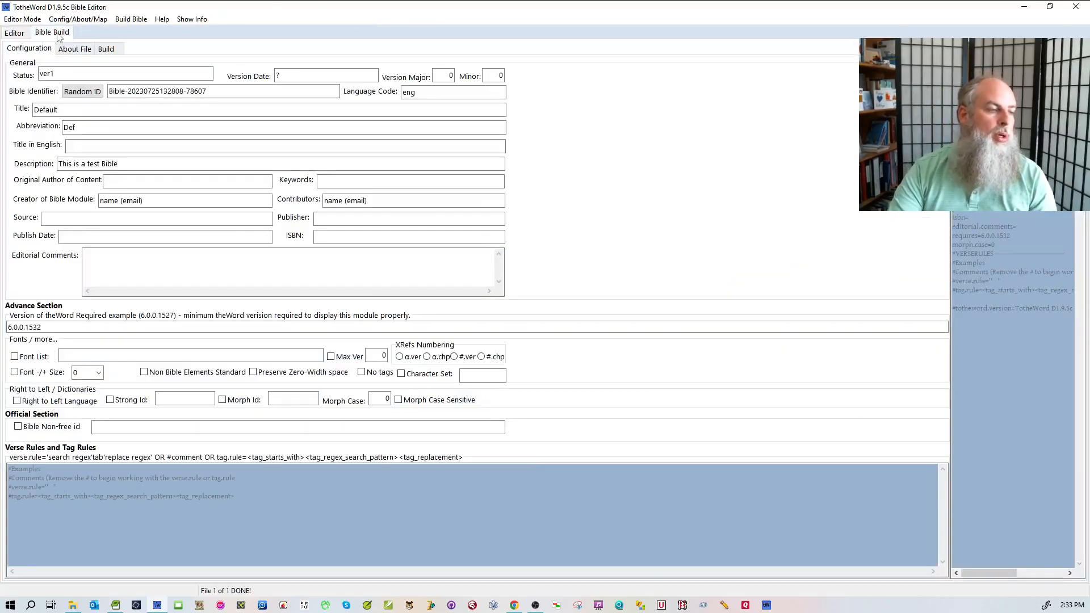
left_click(73, 52)
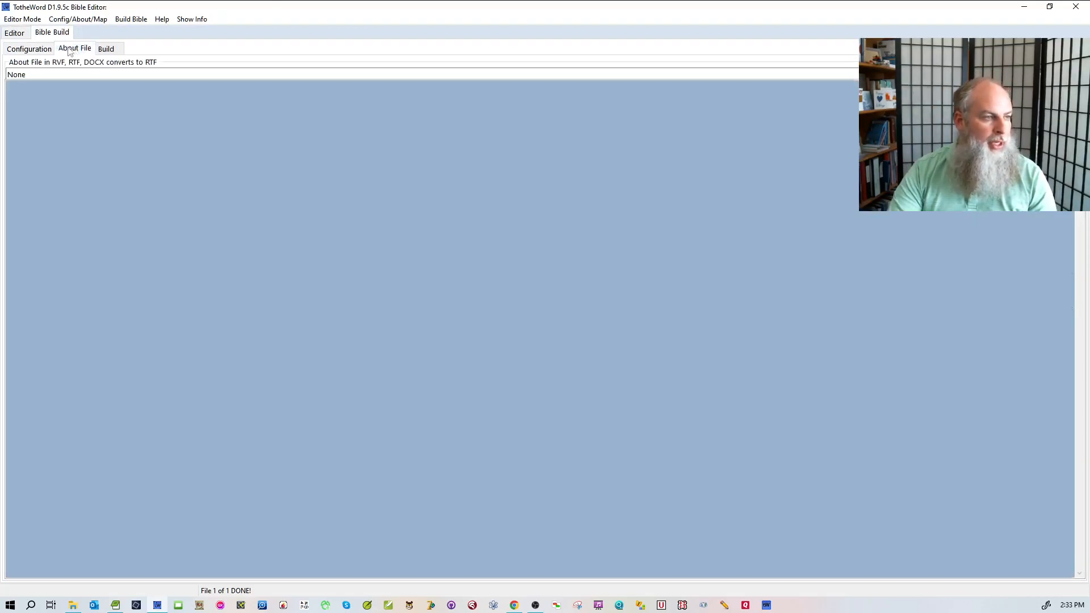
left_click(106, 49)
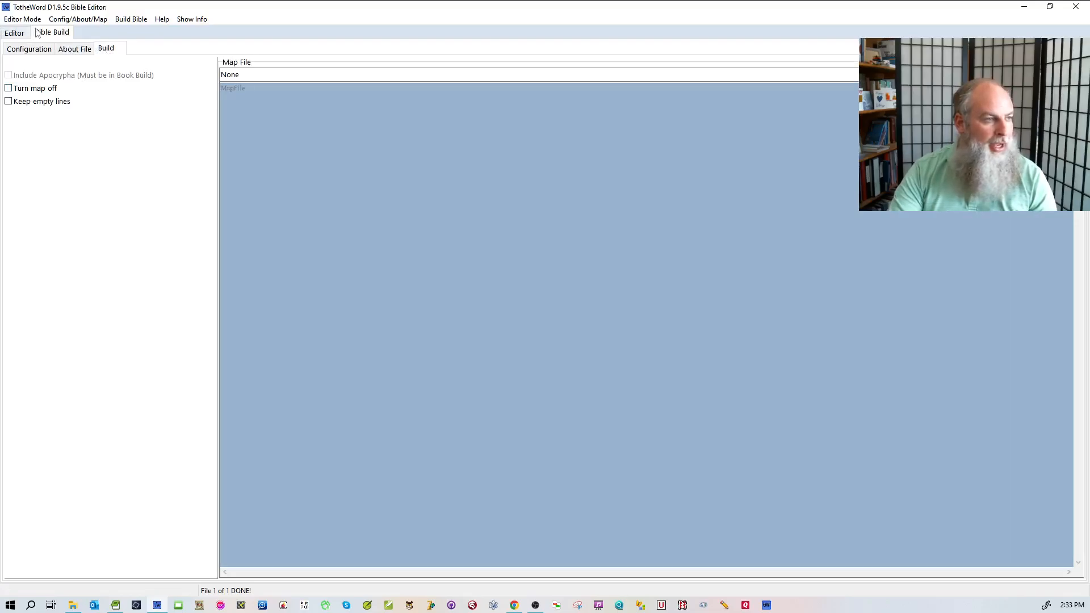
left_click(37, 48)
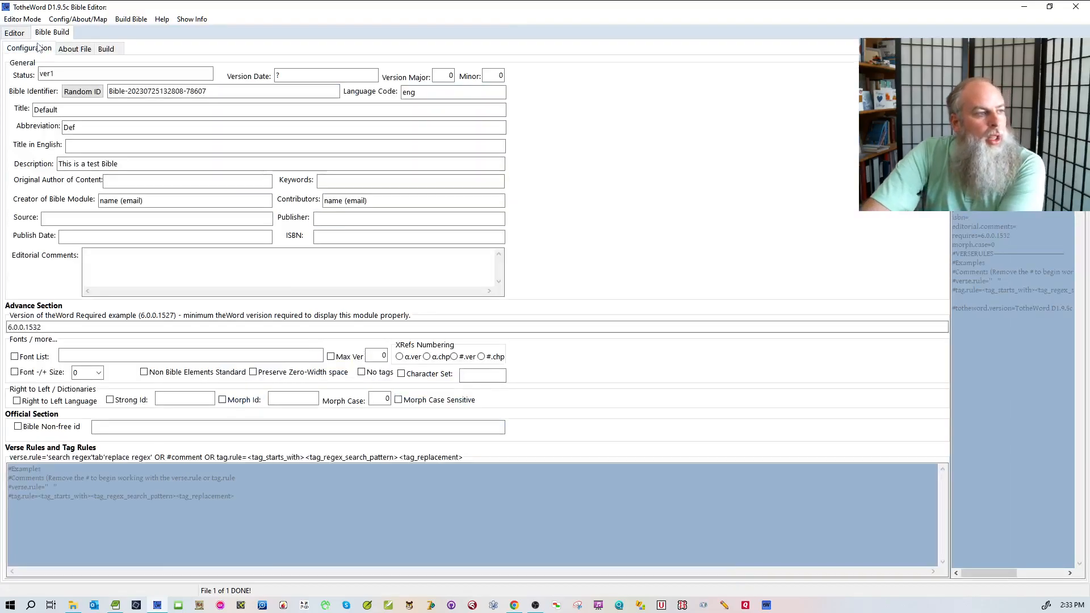
left_click(14, 34)
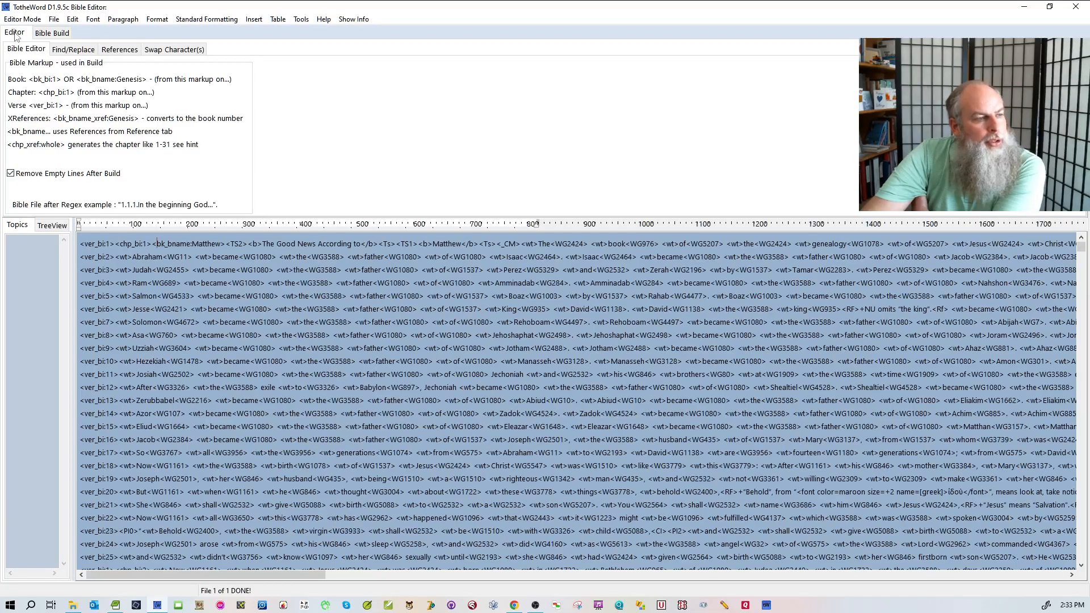
left_click(63, 37)
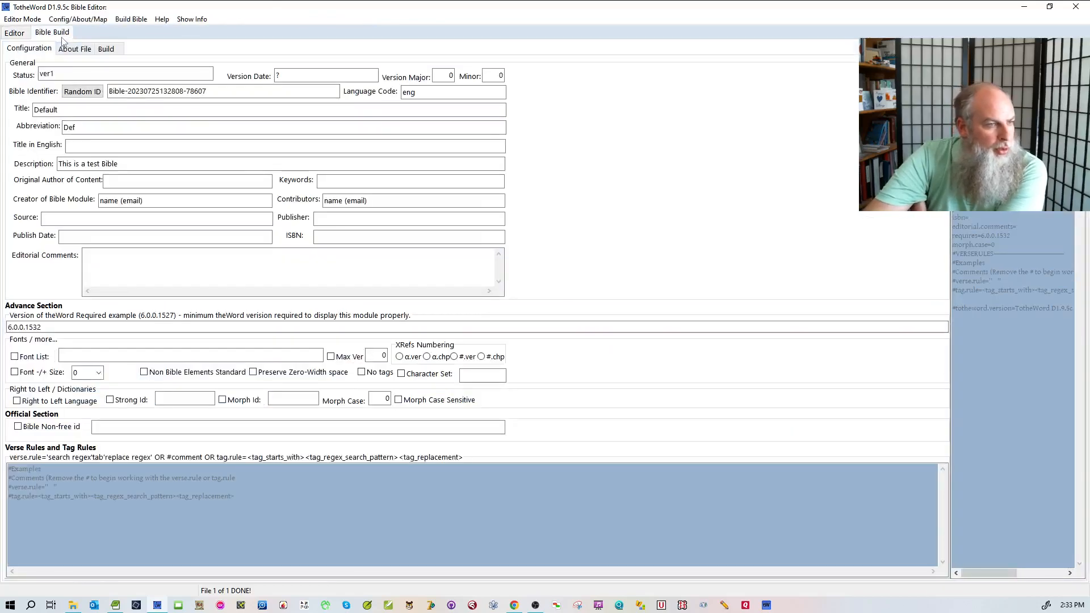
left_click(66, 50)
left_click(117, 50)
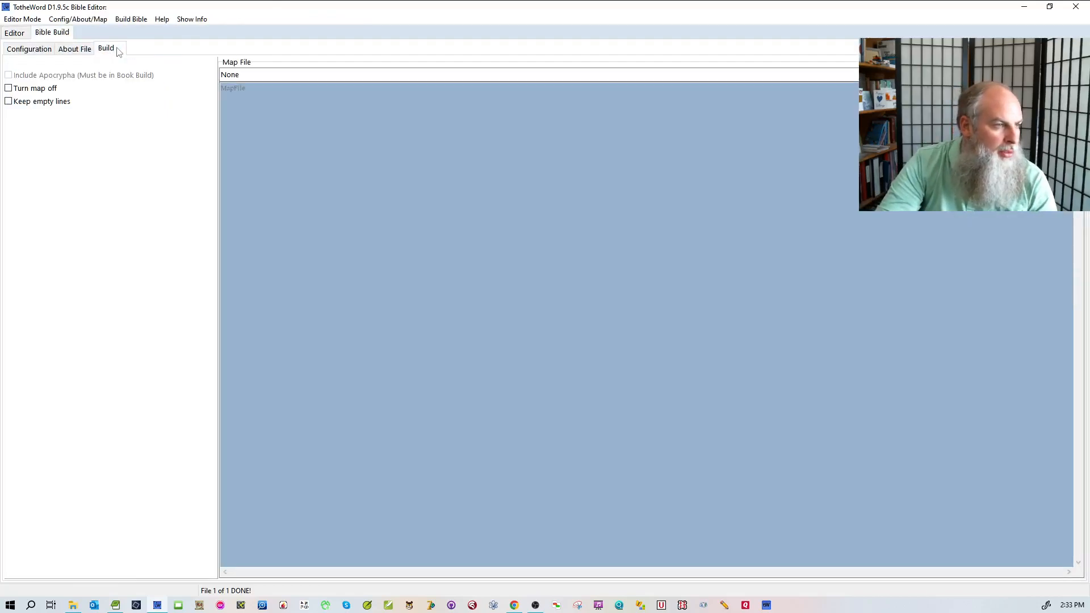
left_click(17, 33)
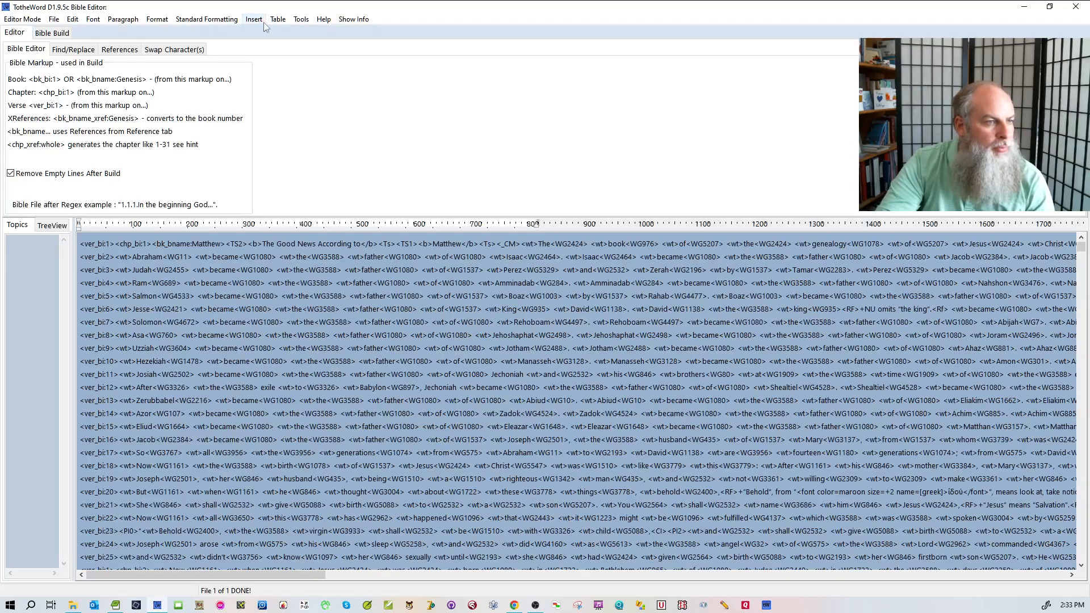
- Open the Bible Editor Help and skim its sections on conversion, book names, verse rules, tag rules and map files
left_click(325, 20)
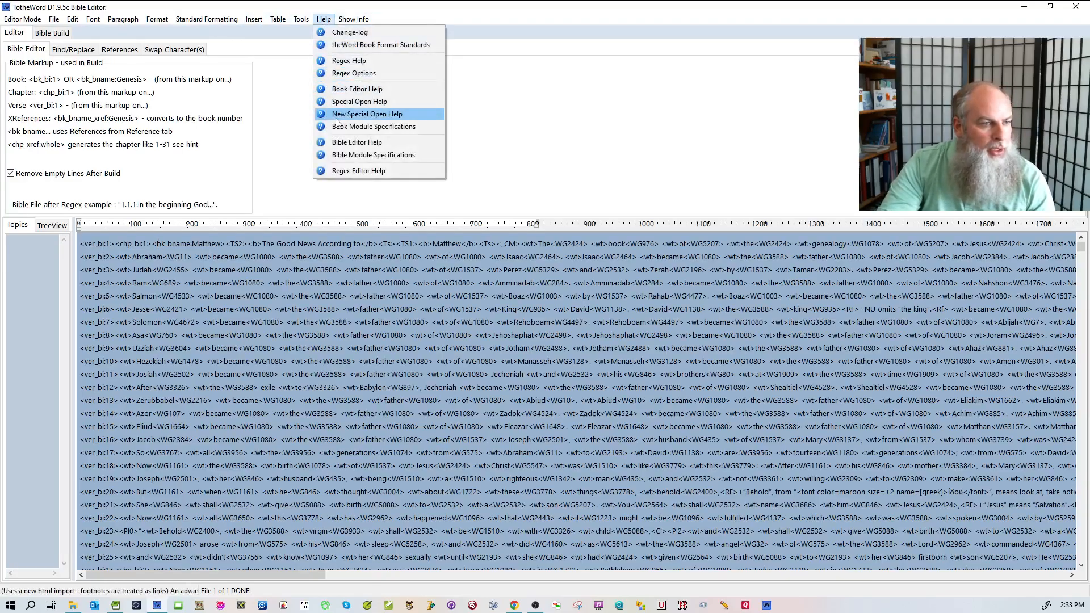
left_click(338, 142)
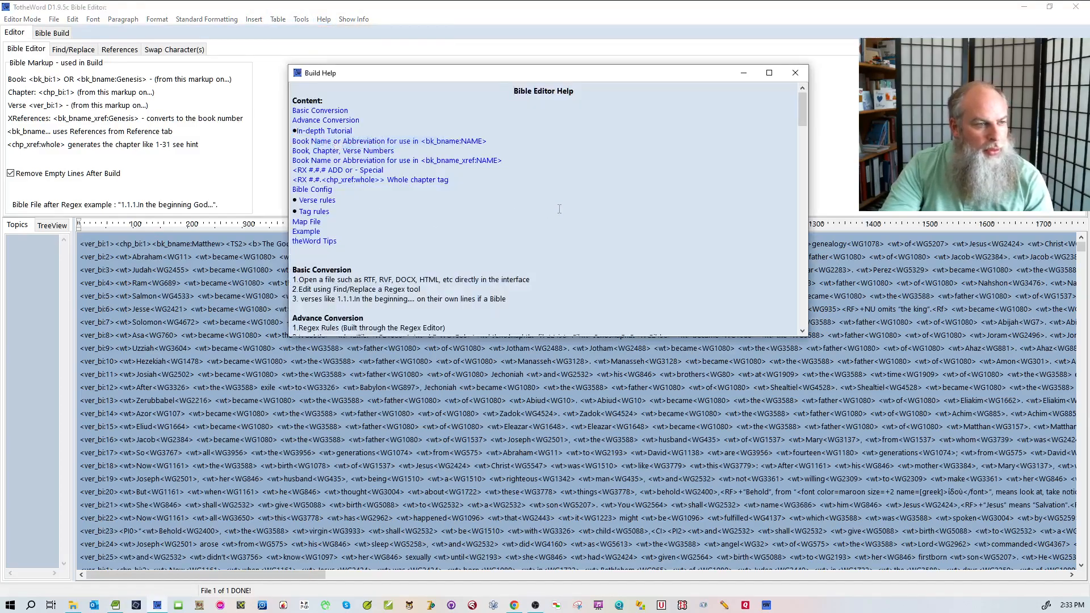
scroll(569, 208, "down", 10)
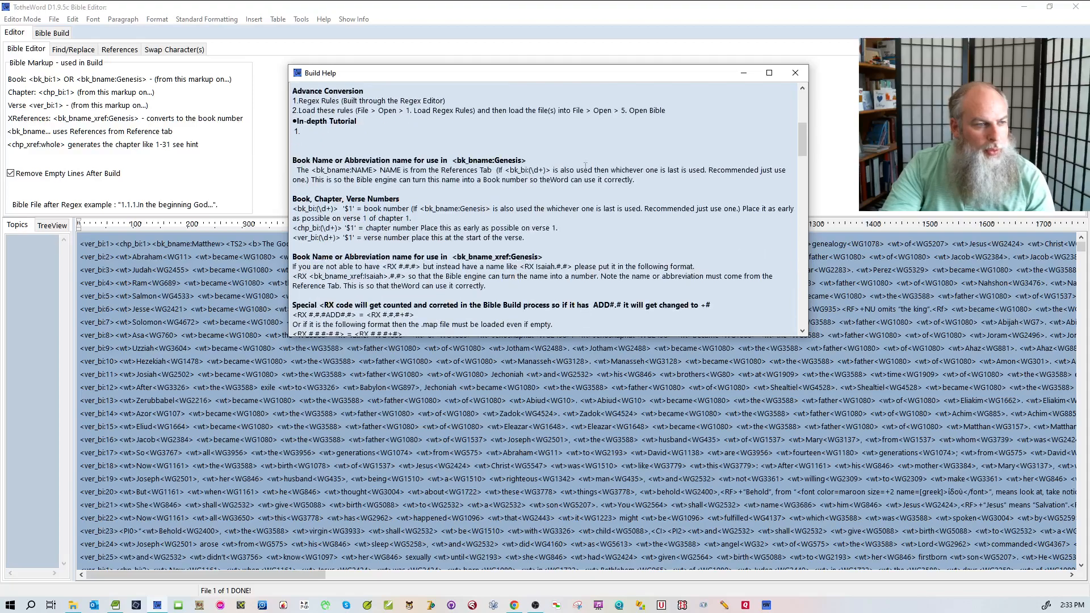
scroll(586, 161, "up", 3)
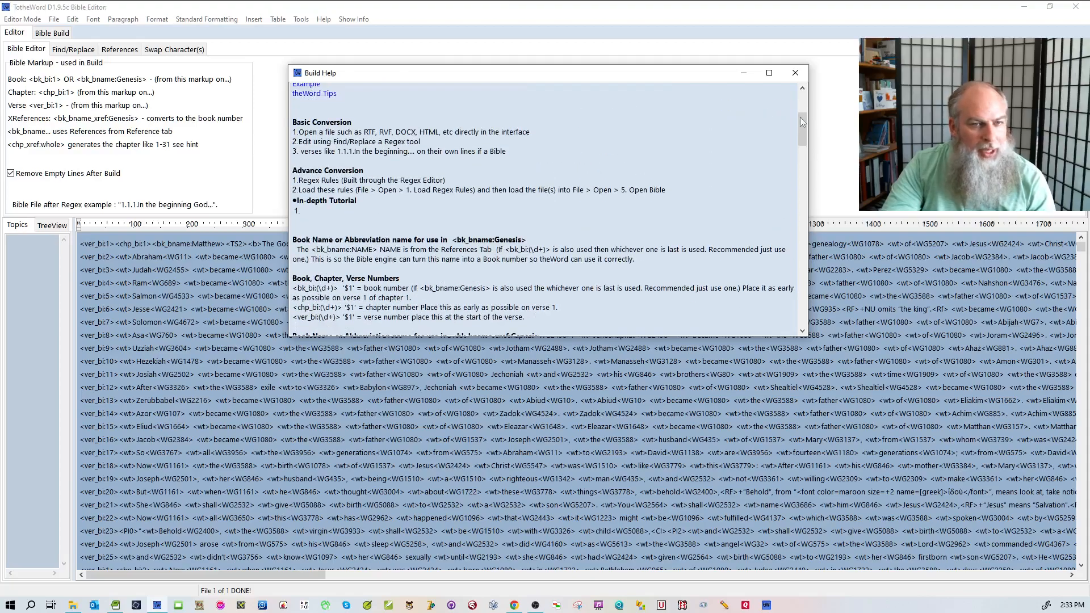
left_click_drag(805, 124, 800, 341)
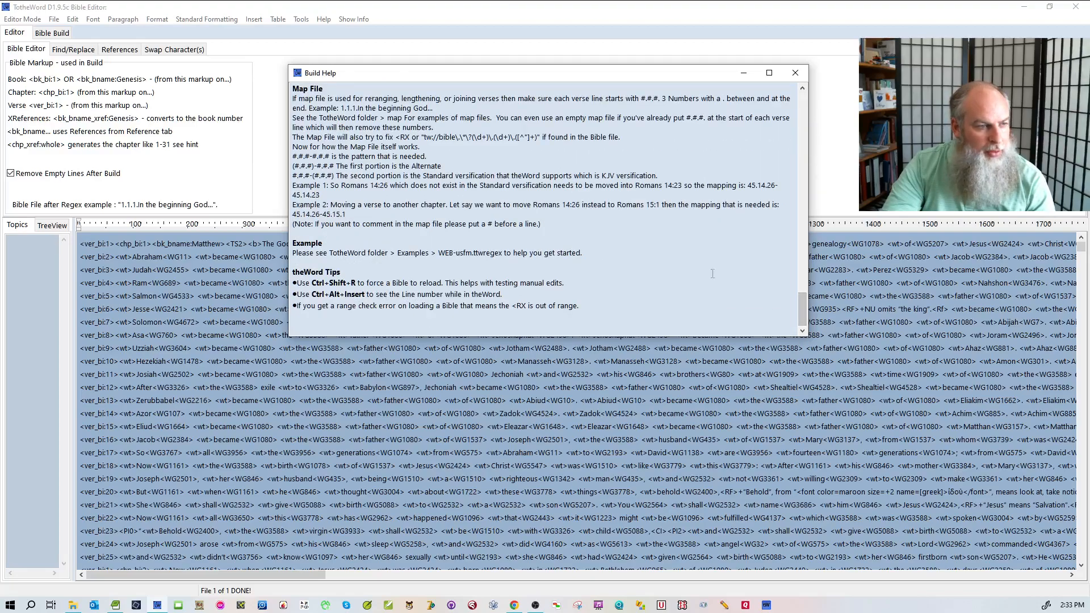
scroll(530, 196, "up", 10)
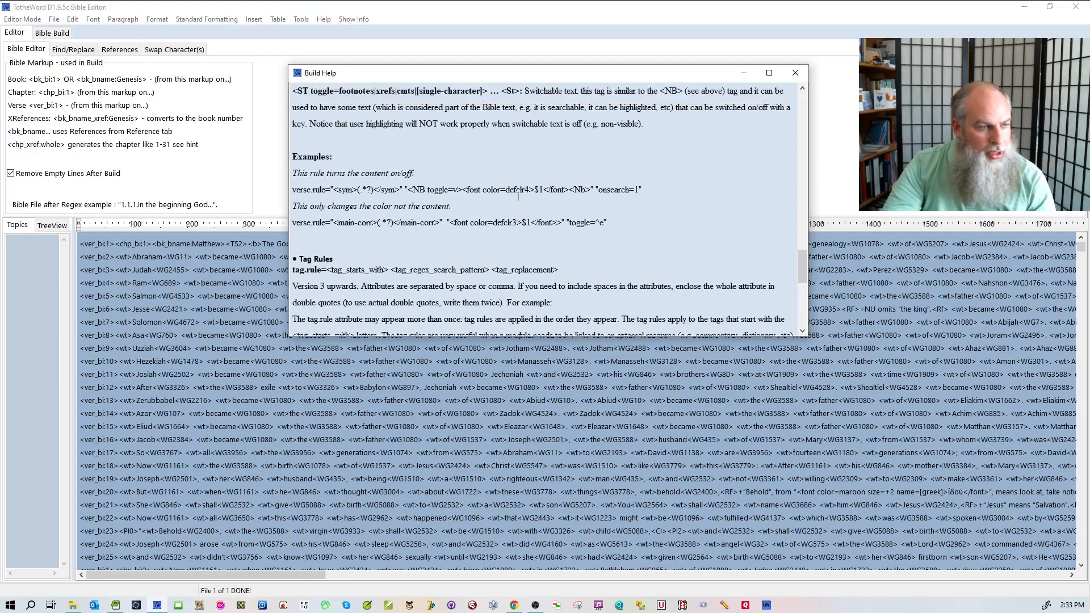
scroll(510, 212, "up", 8)
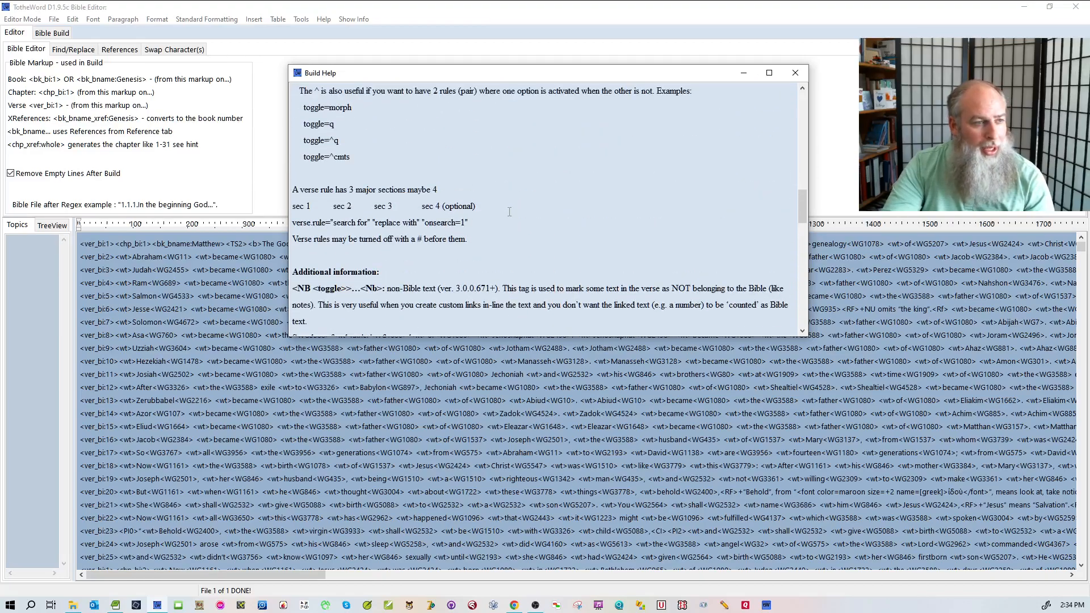
scroll(510, 212, "up", 8)
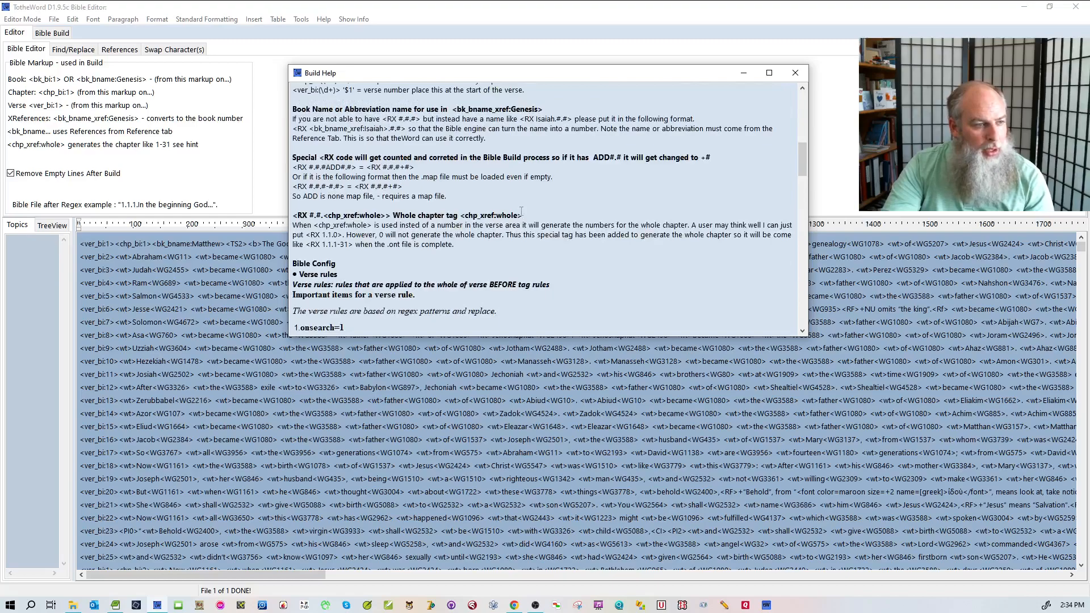
scroll(529, 198, "up", 15)
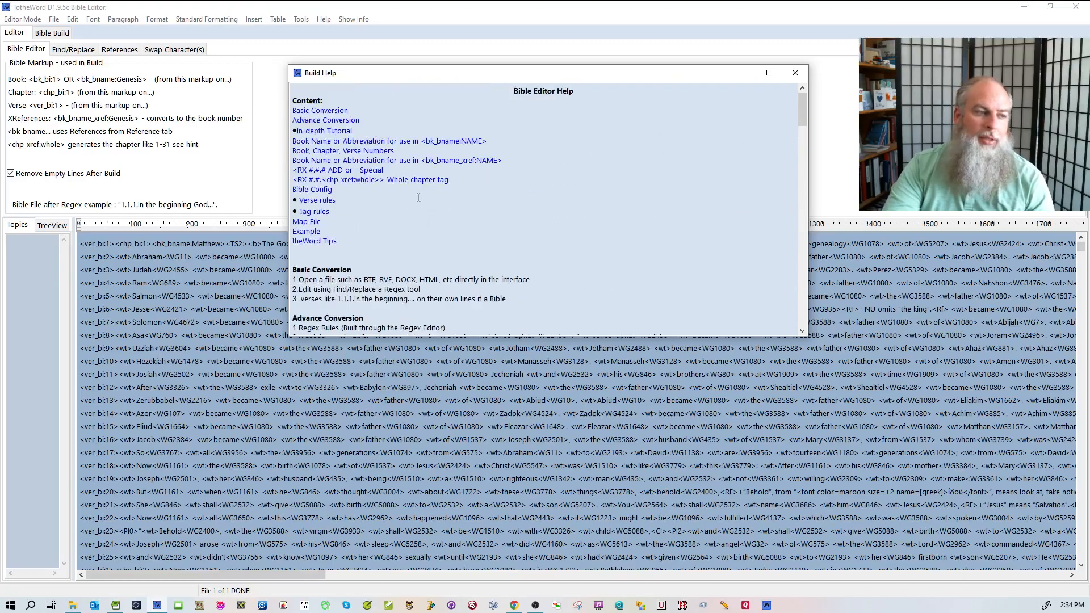
- Jump to the Map File section from the help contents, read it, and close the help
left_click(307, 222)
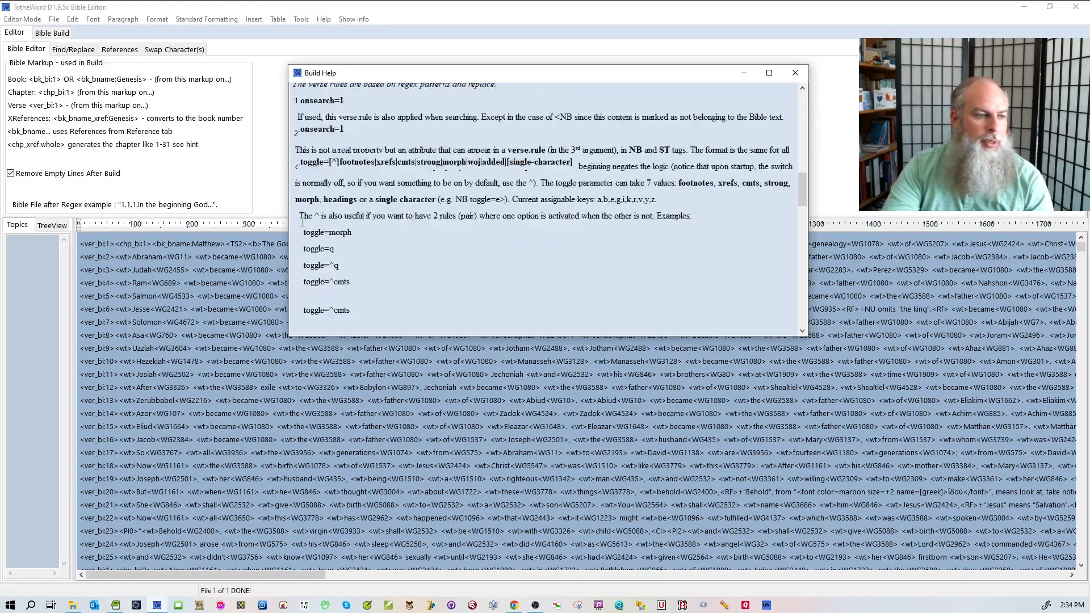
scroll(514, 205, "down", 2)
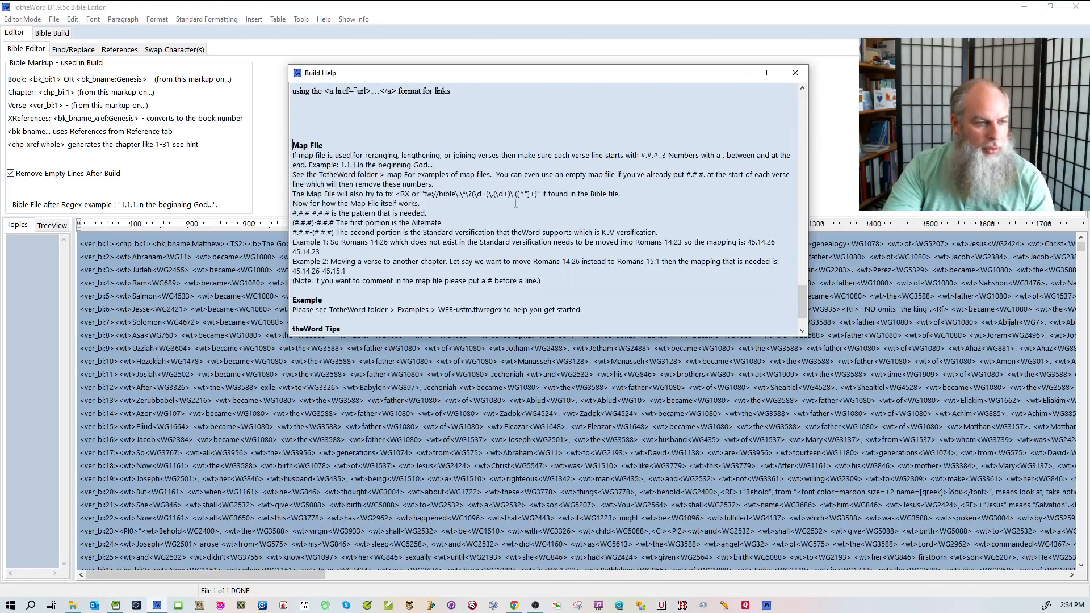
left_click(795, 73)
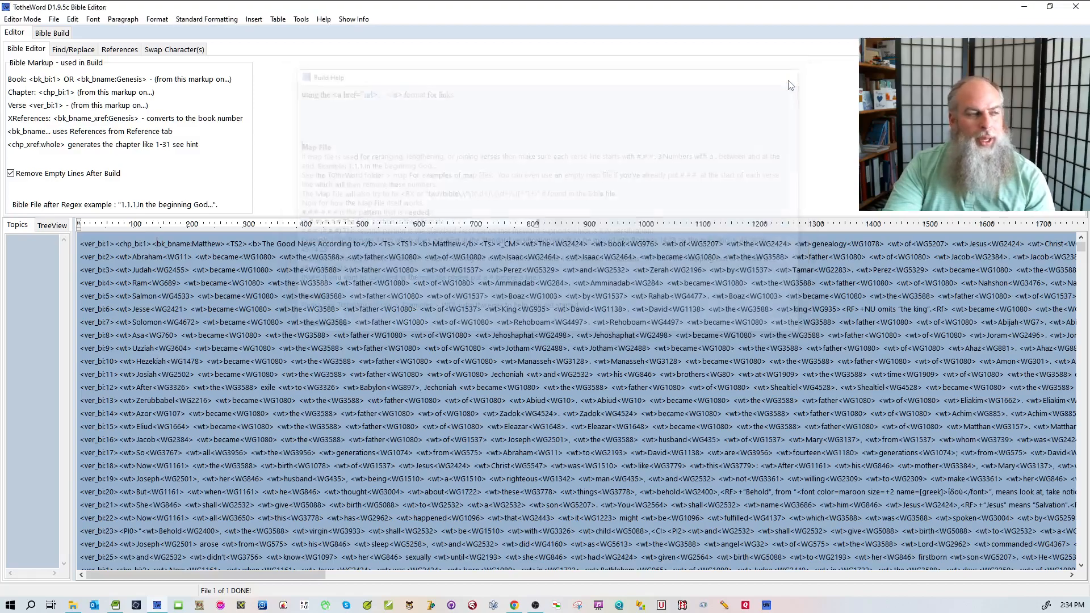